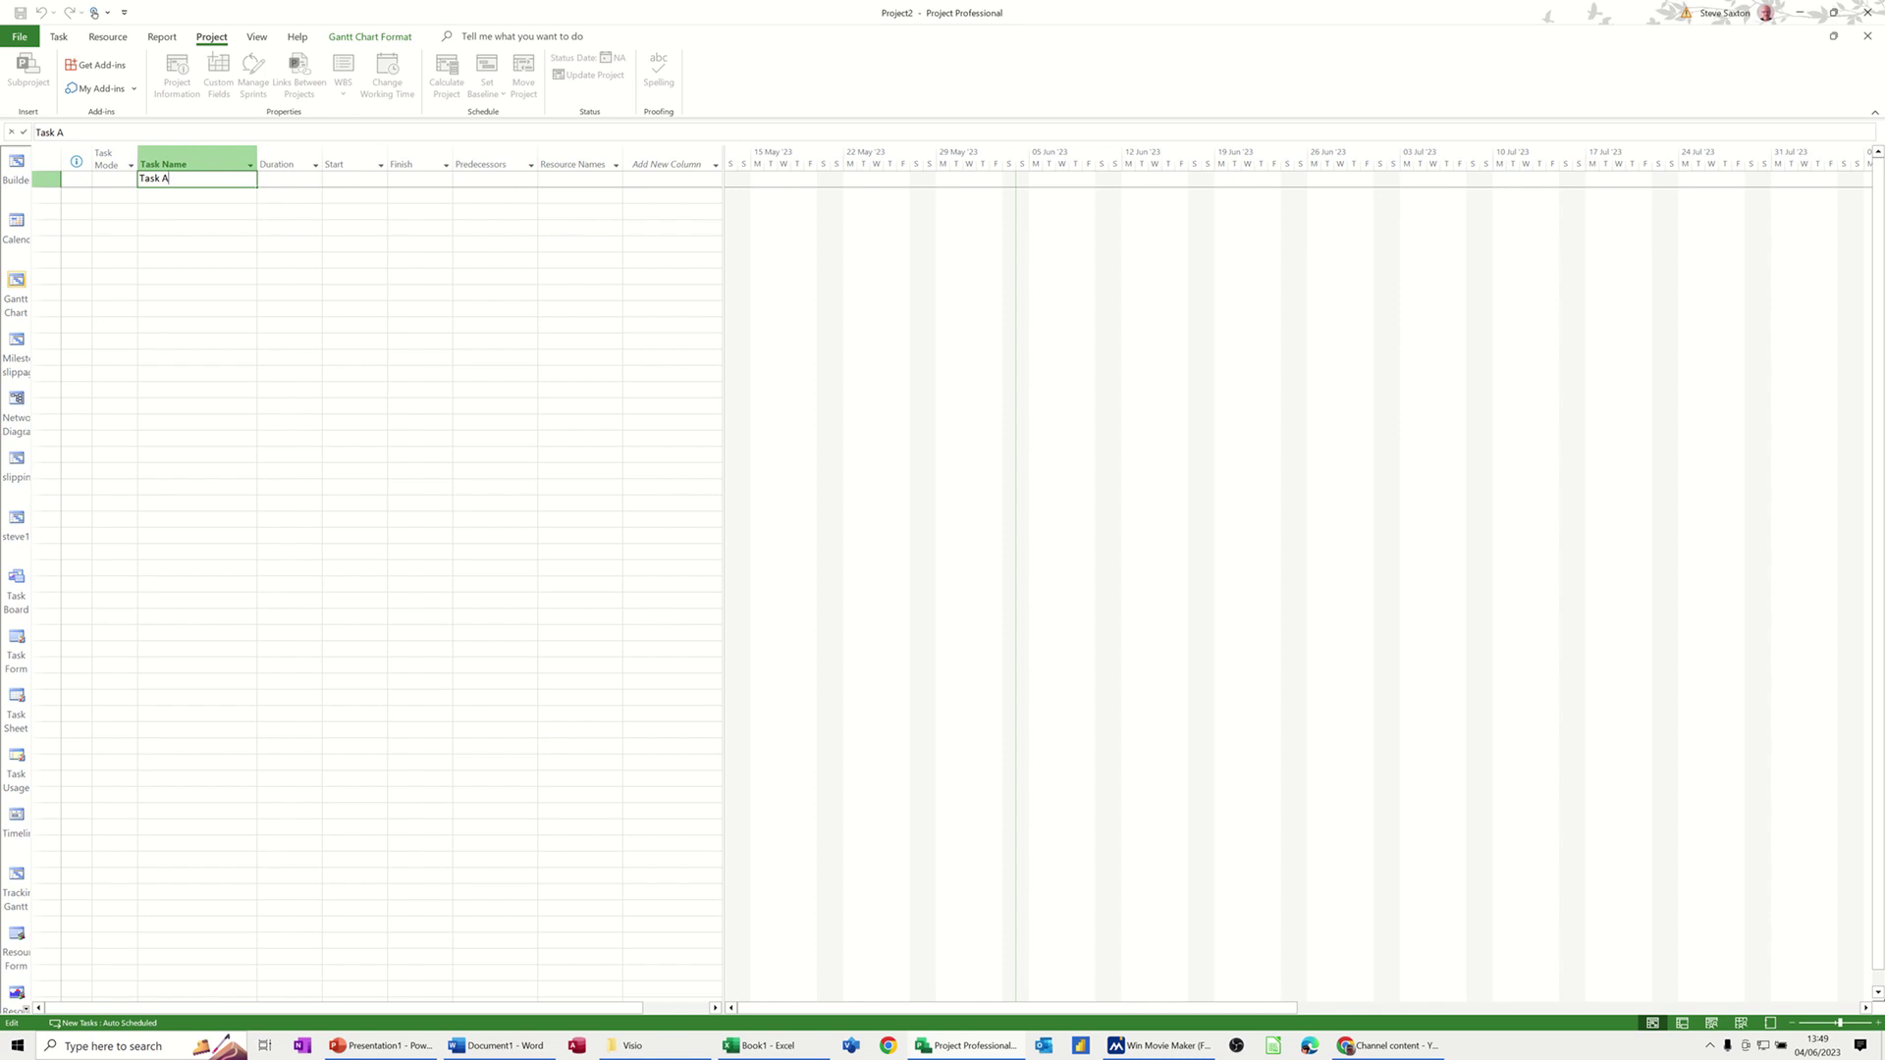
Give Task A a 5-day duration, running Mon 05/06/23 to Fri 09/06/23
click(206, 228)
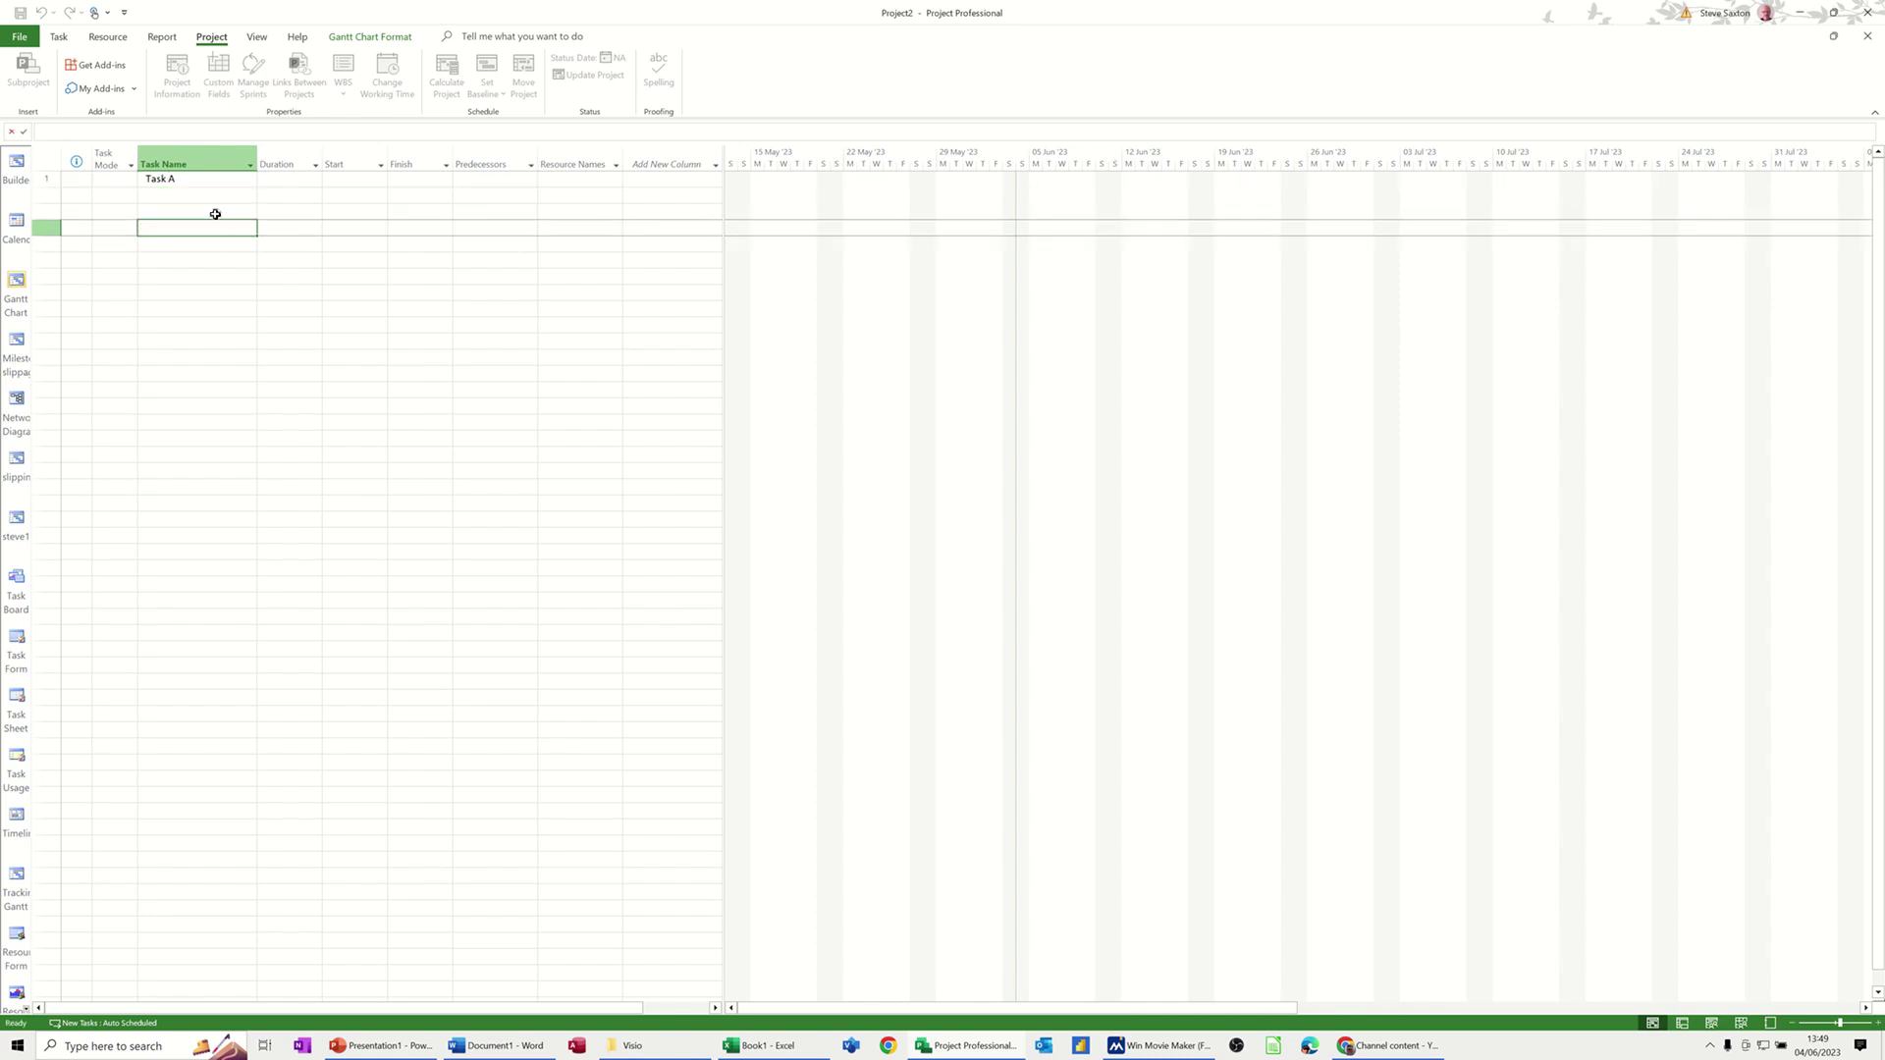
click(280, 180)
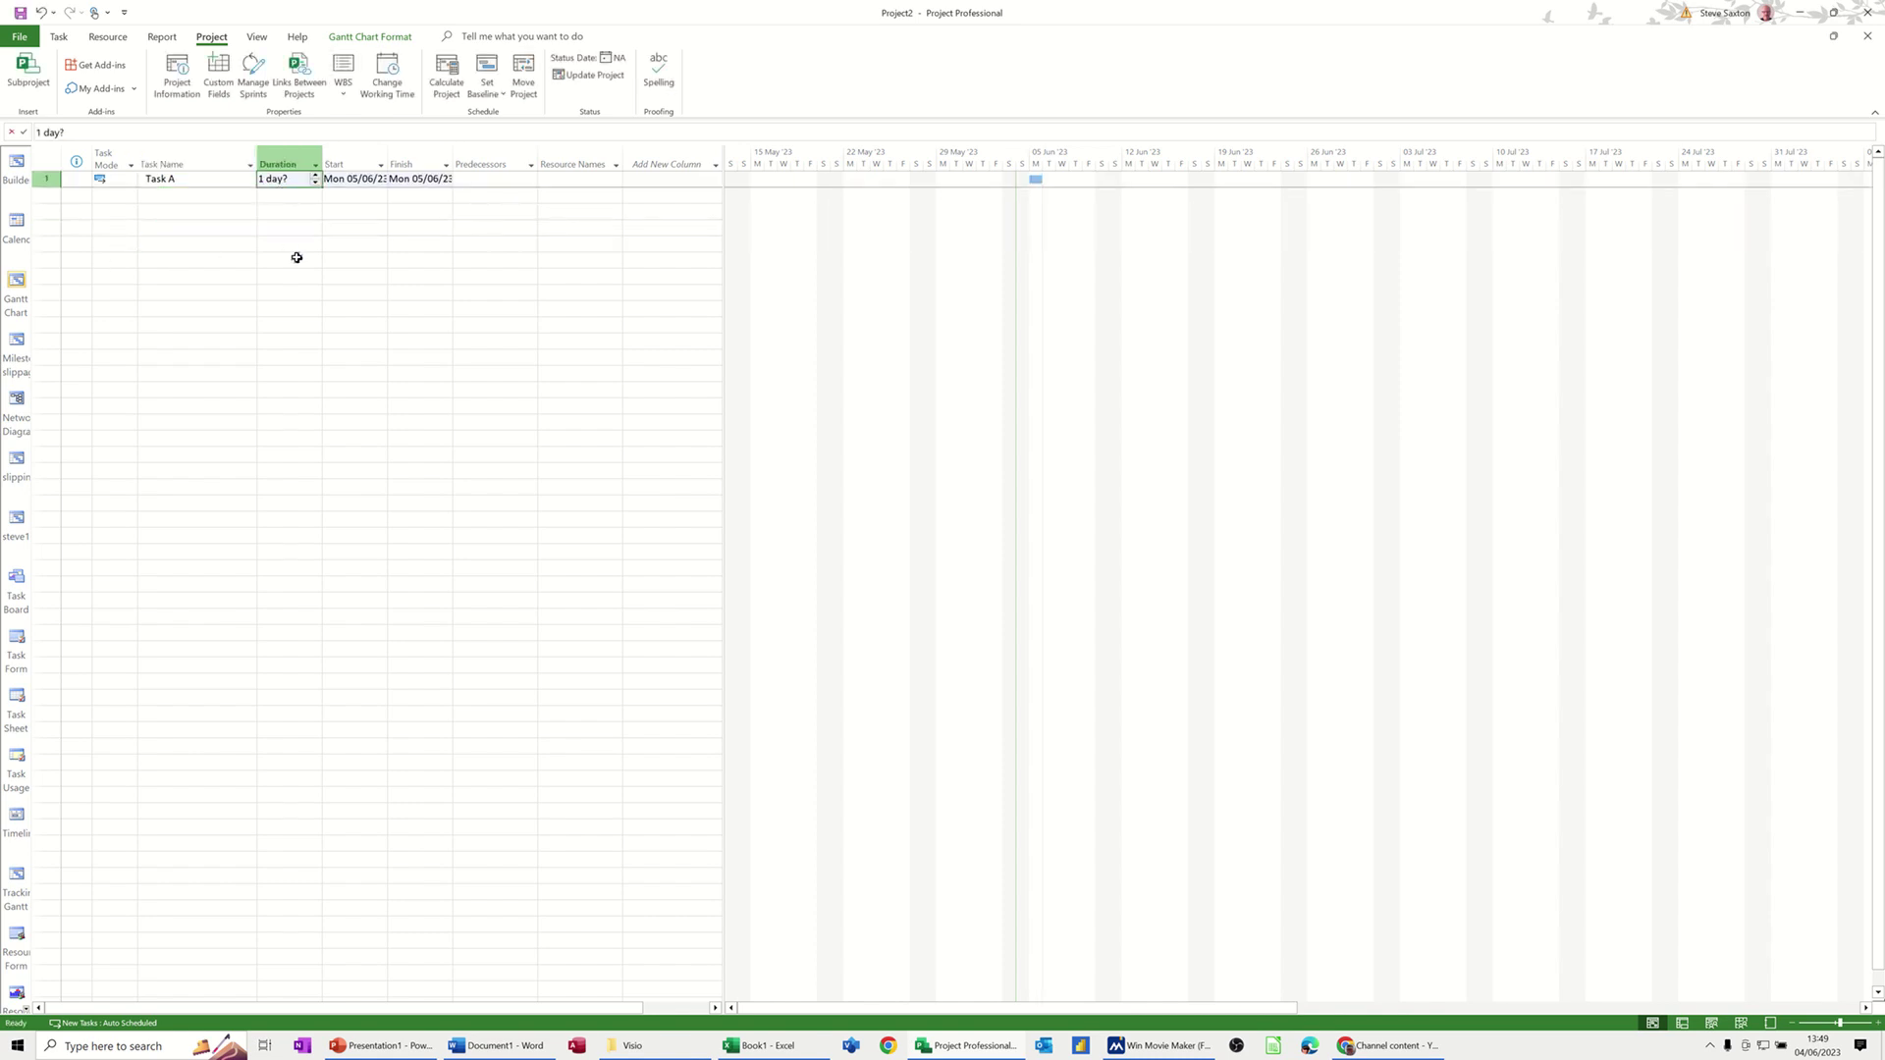
text(5)
click(209, 195)
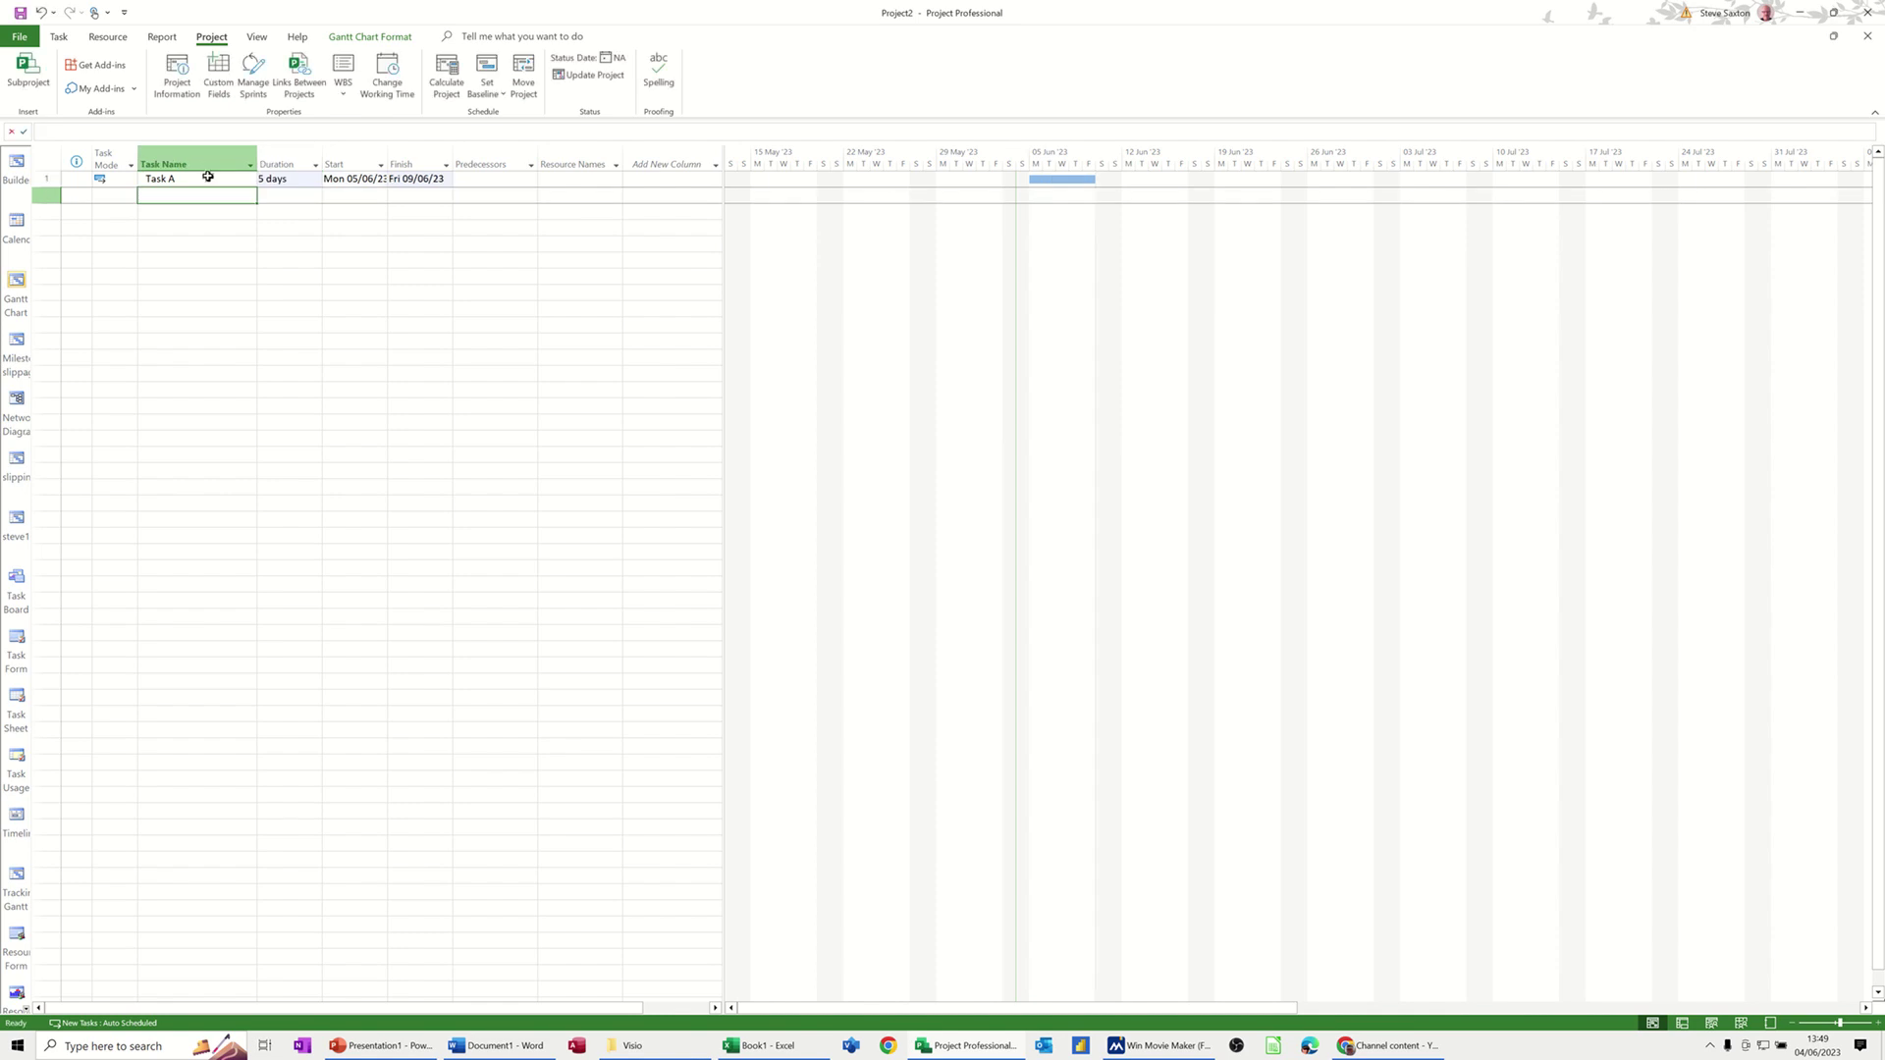
click(211, 180)
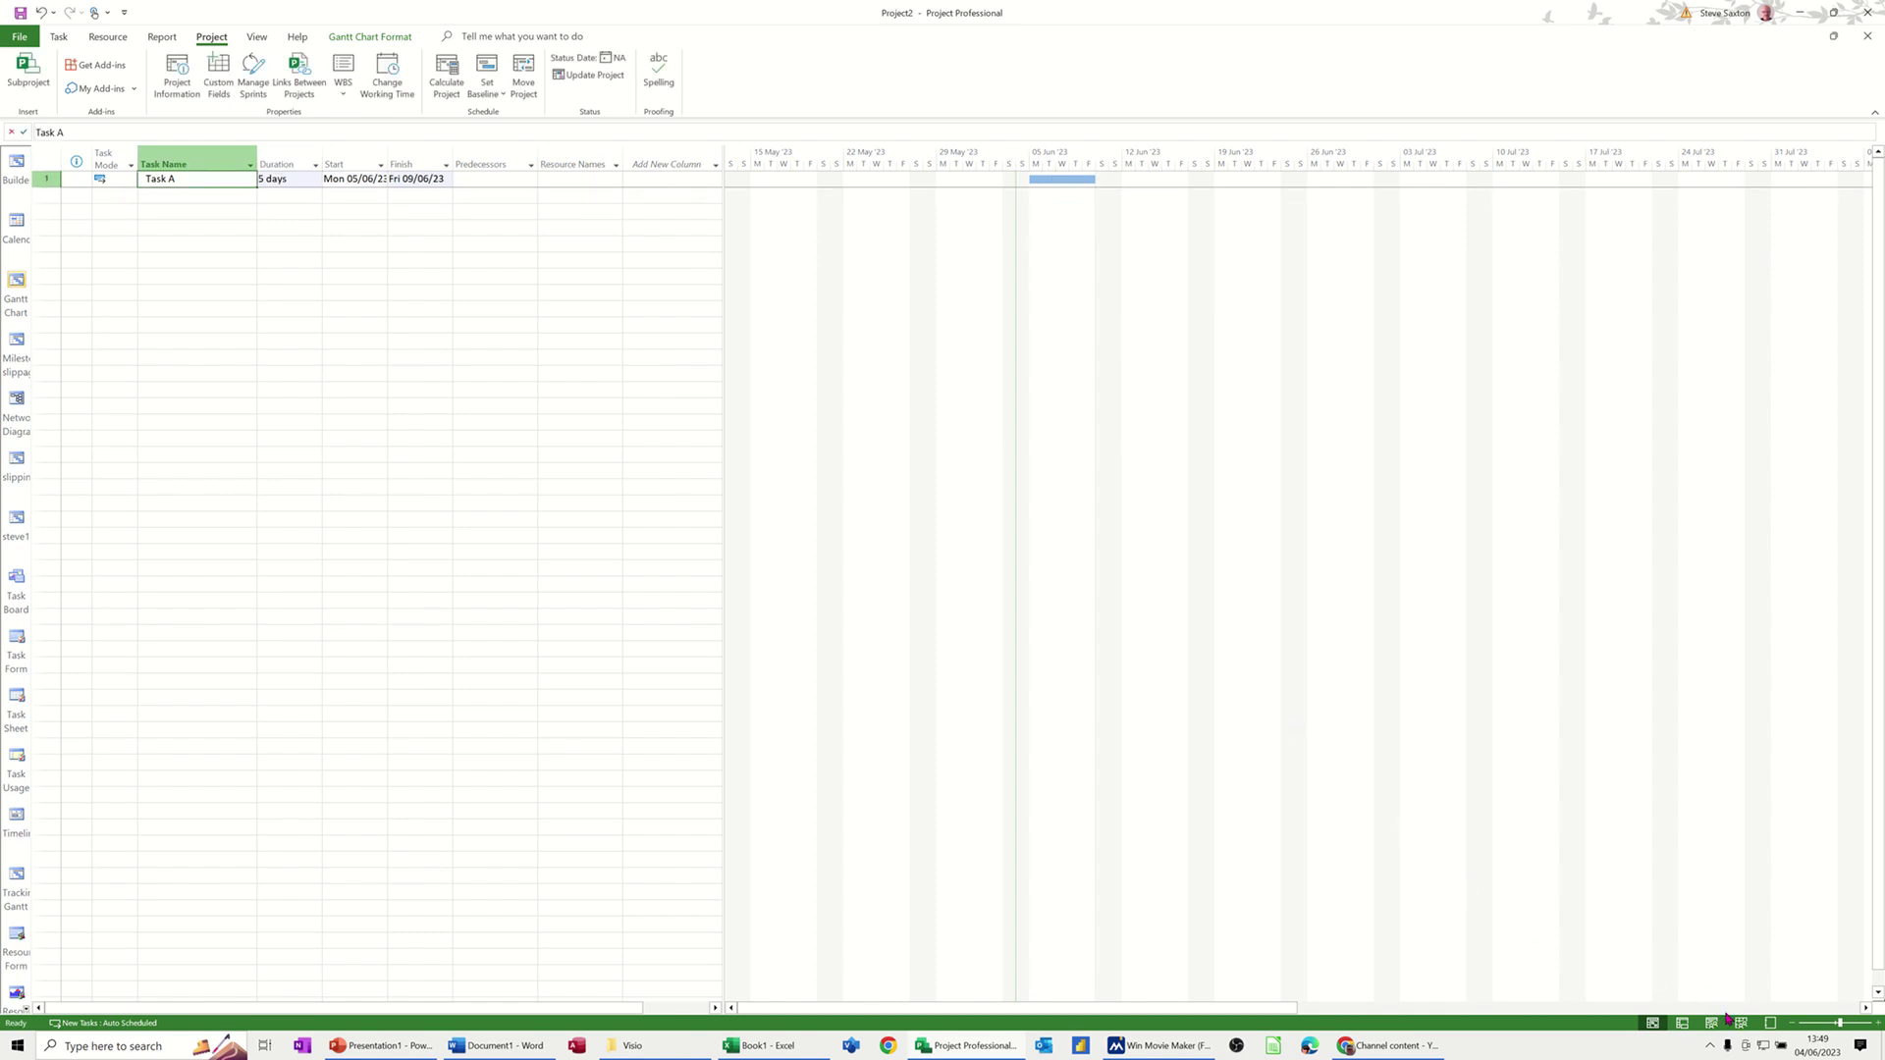
Add a new work resource at a standard rate of 10 per hour, then return to the Gantt chart
click(1741, 1022)
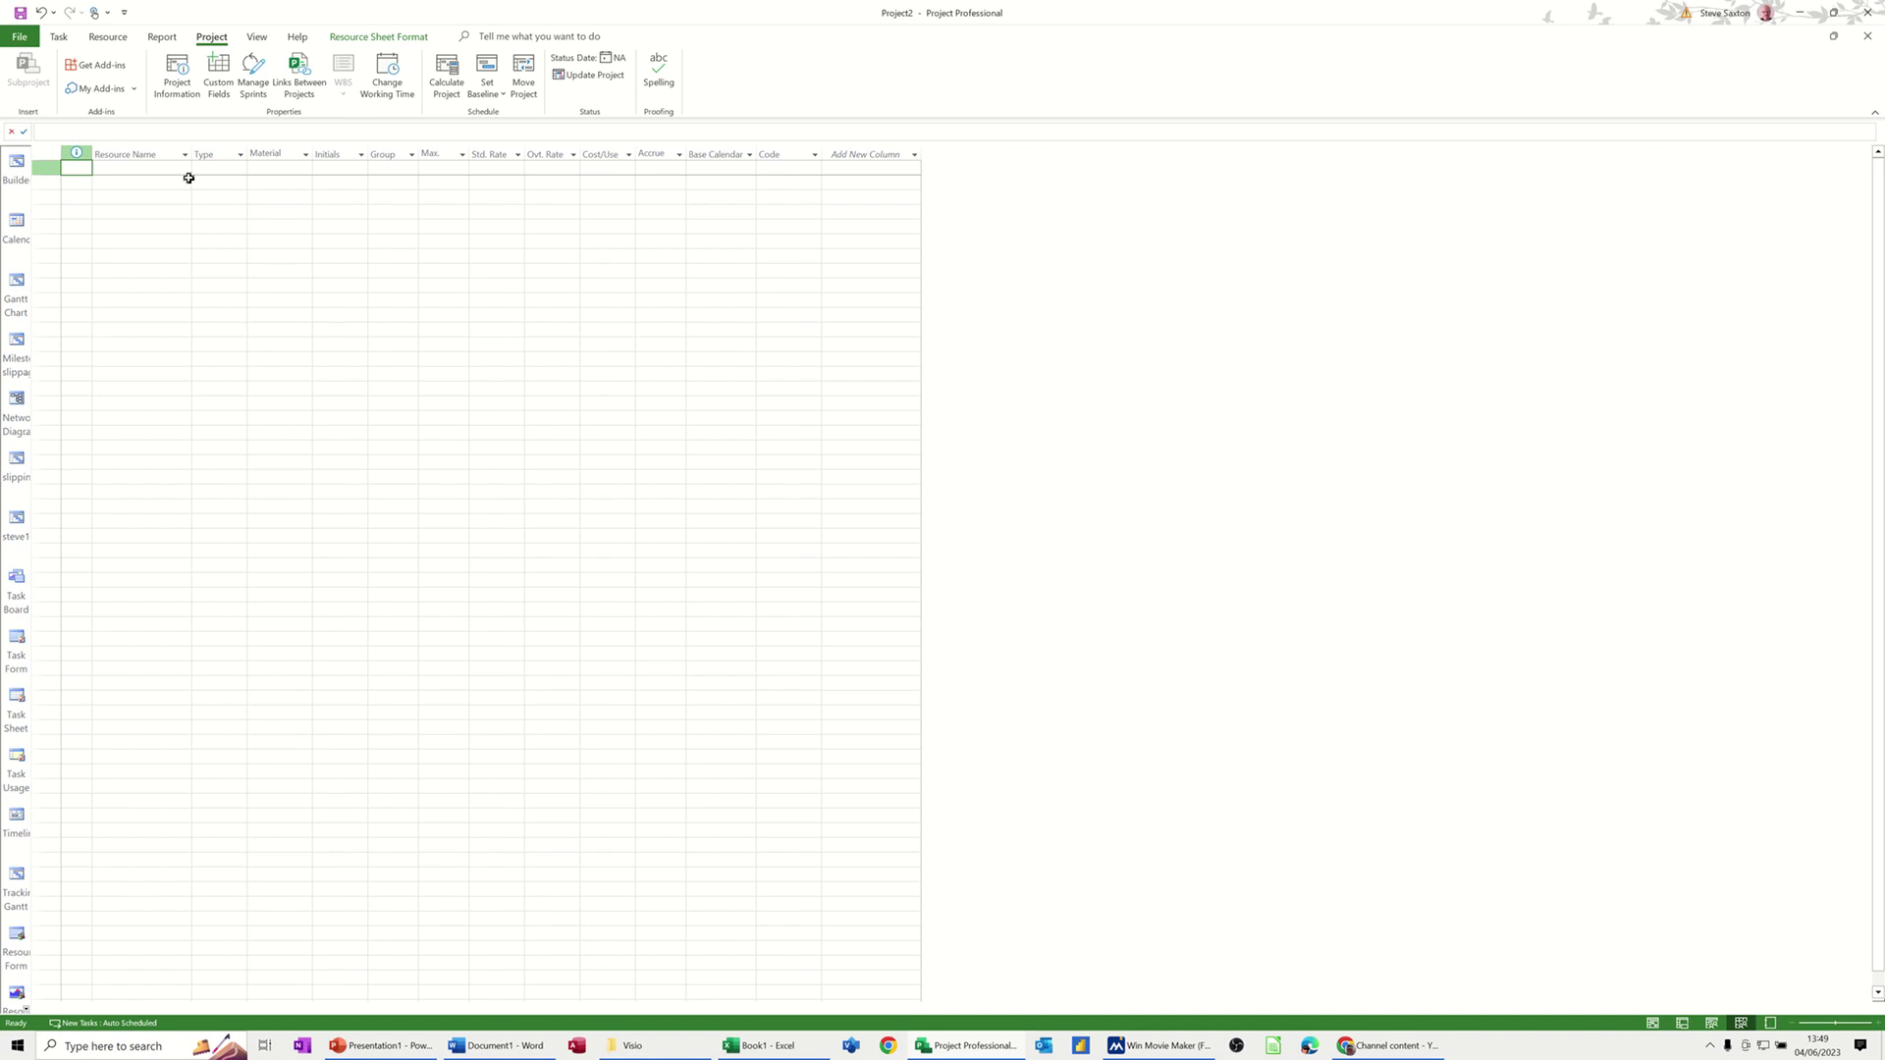
click(148, 171)
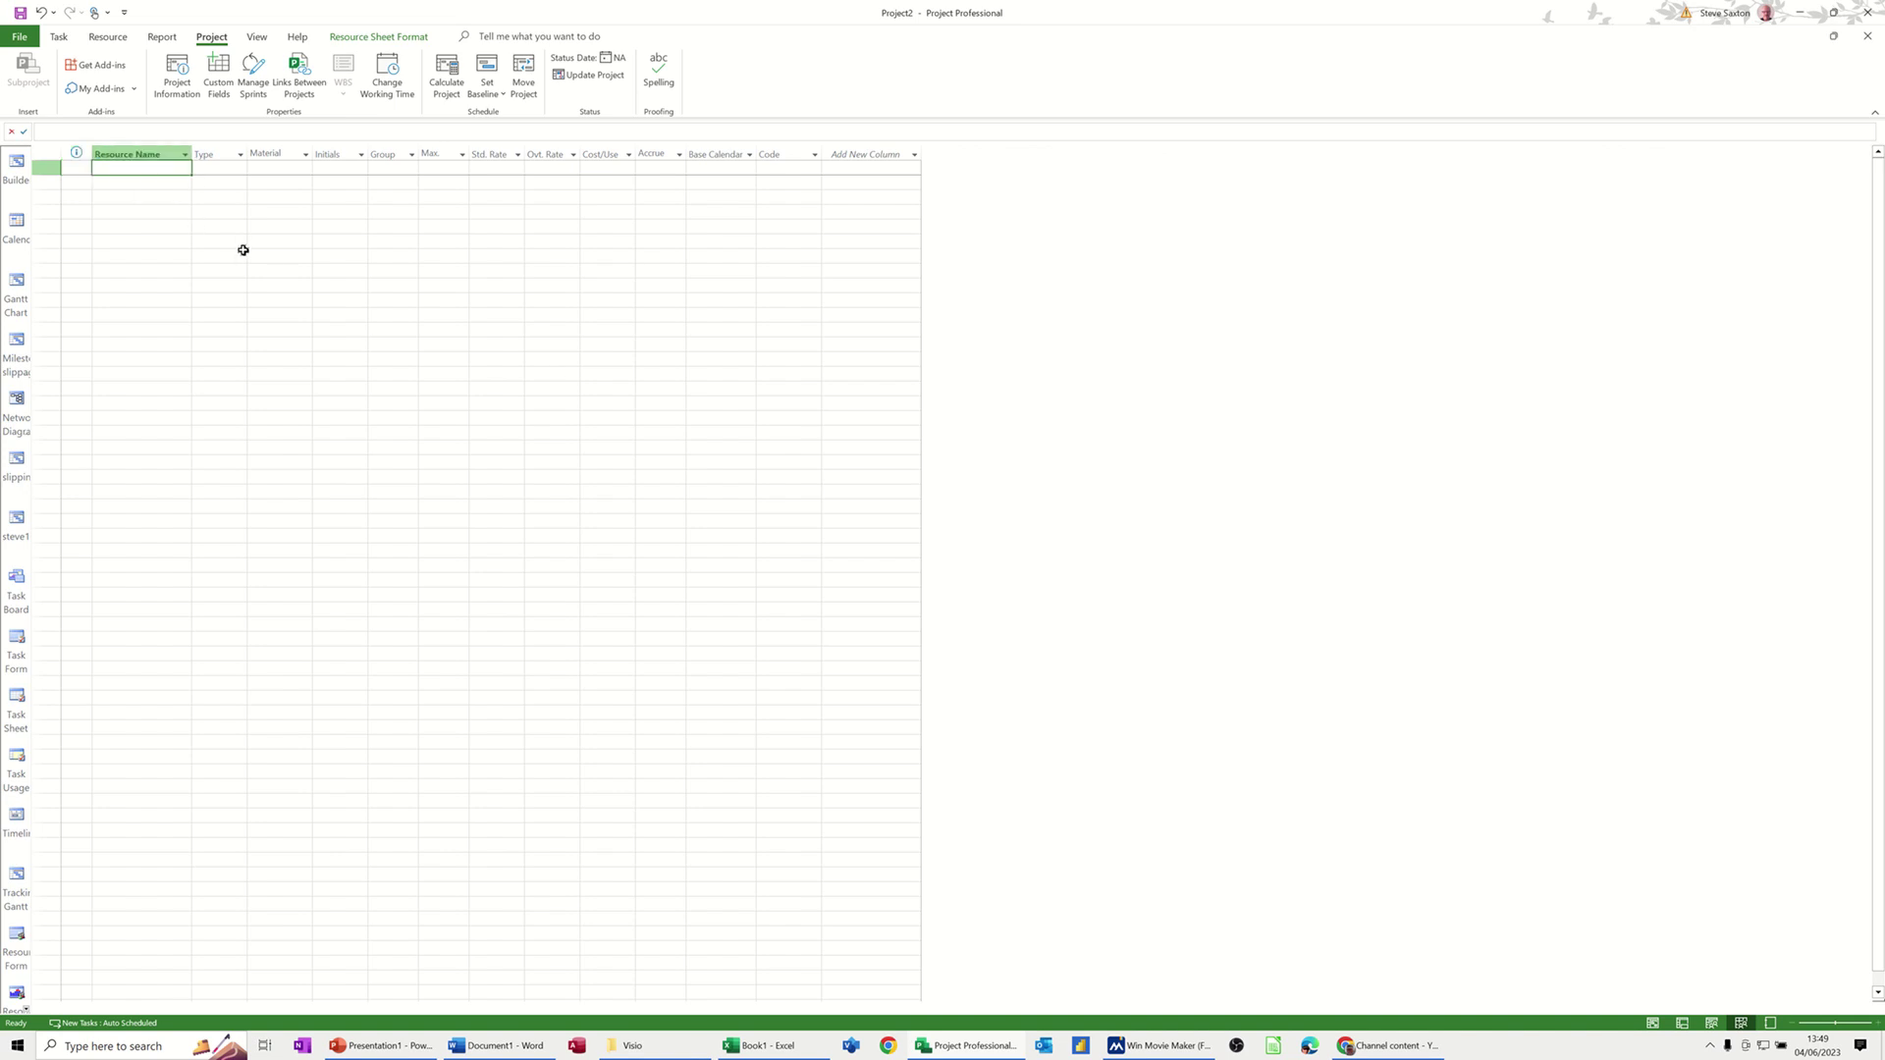
text(Bob)
key(Return)
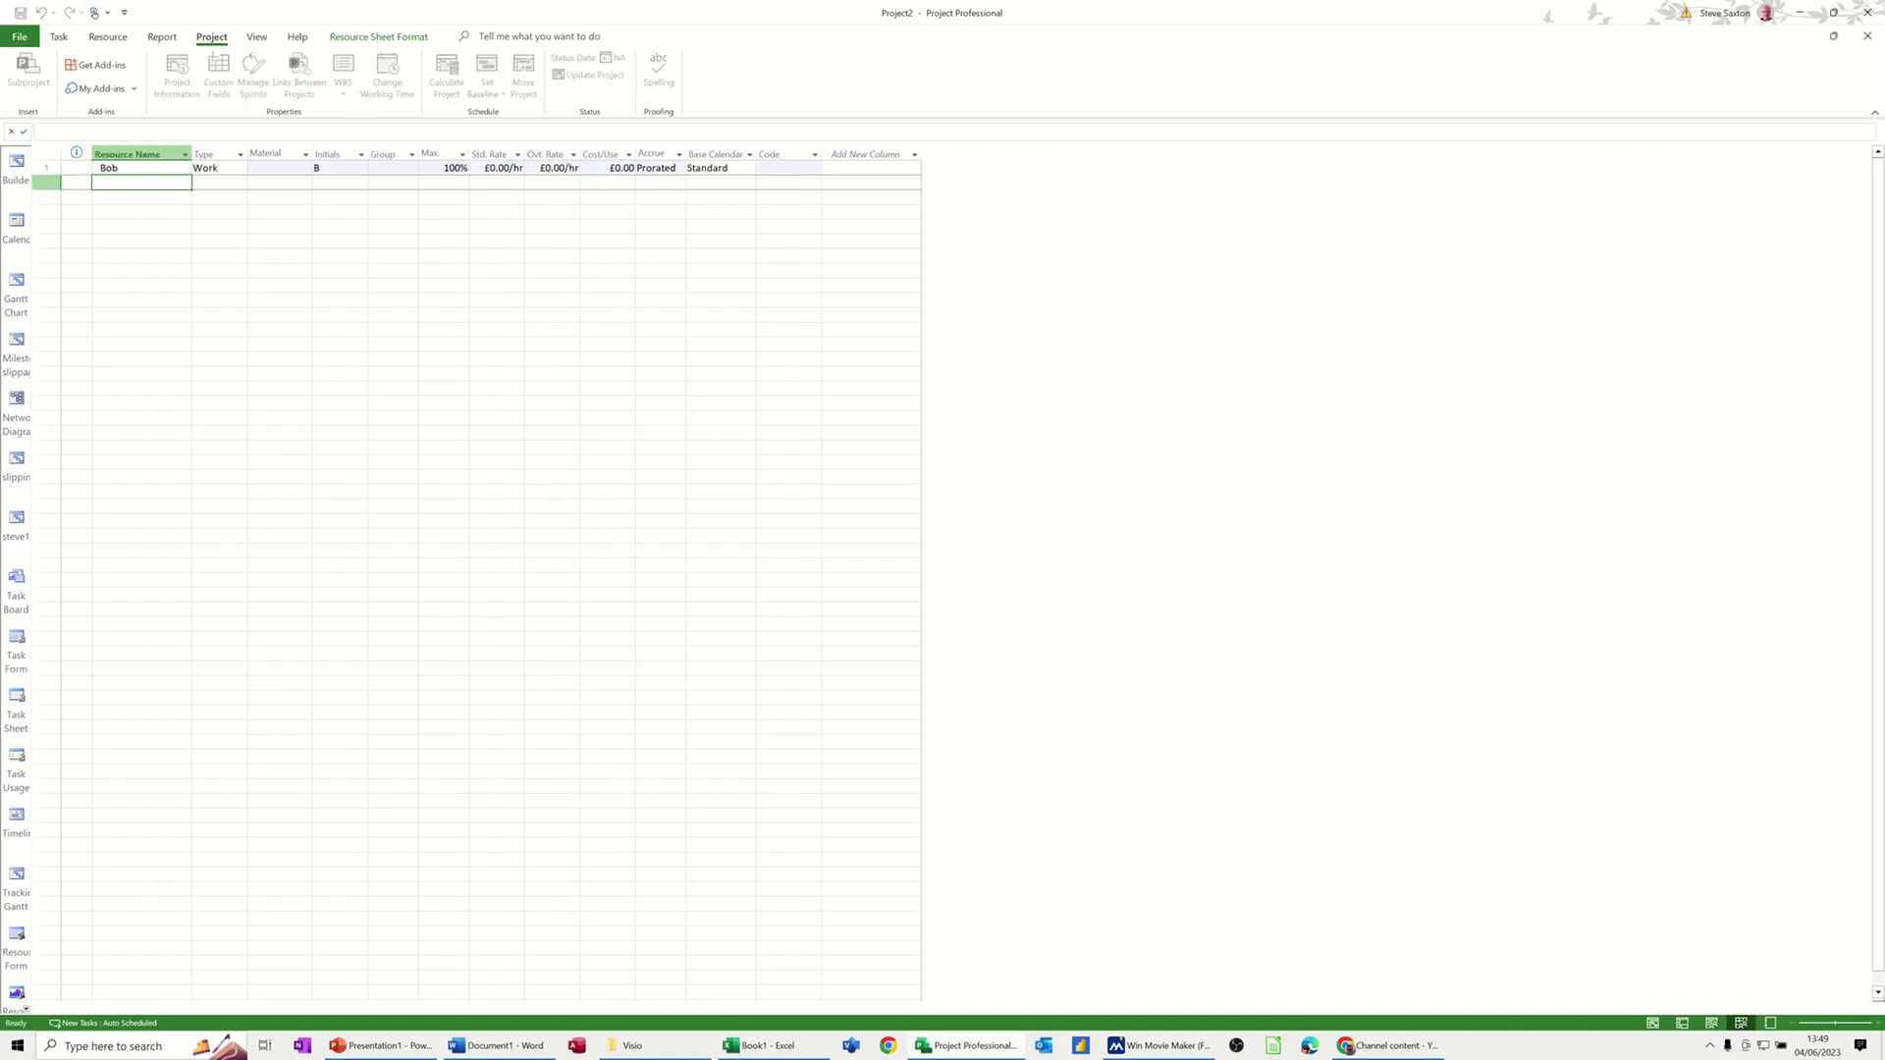
click(496, 167)
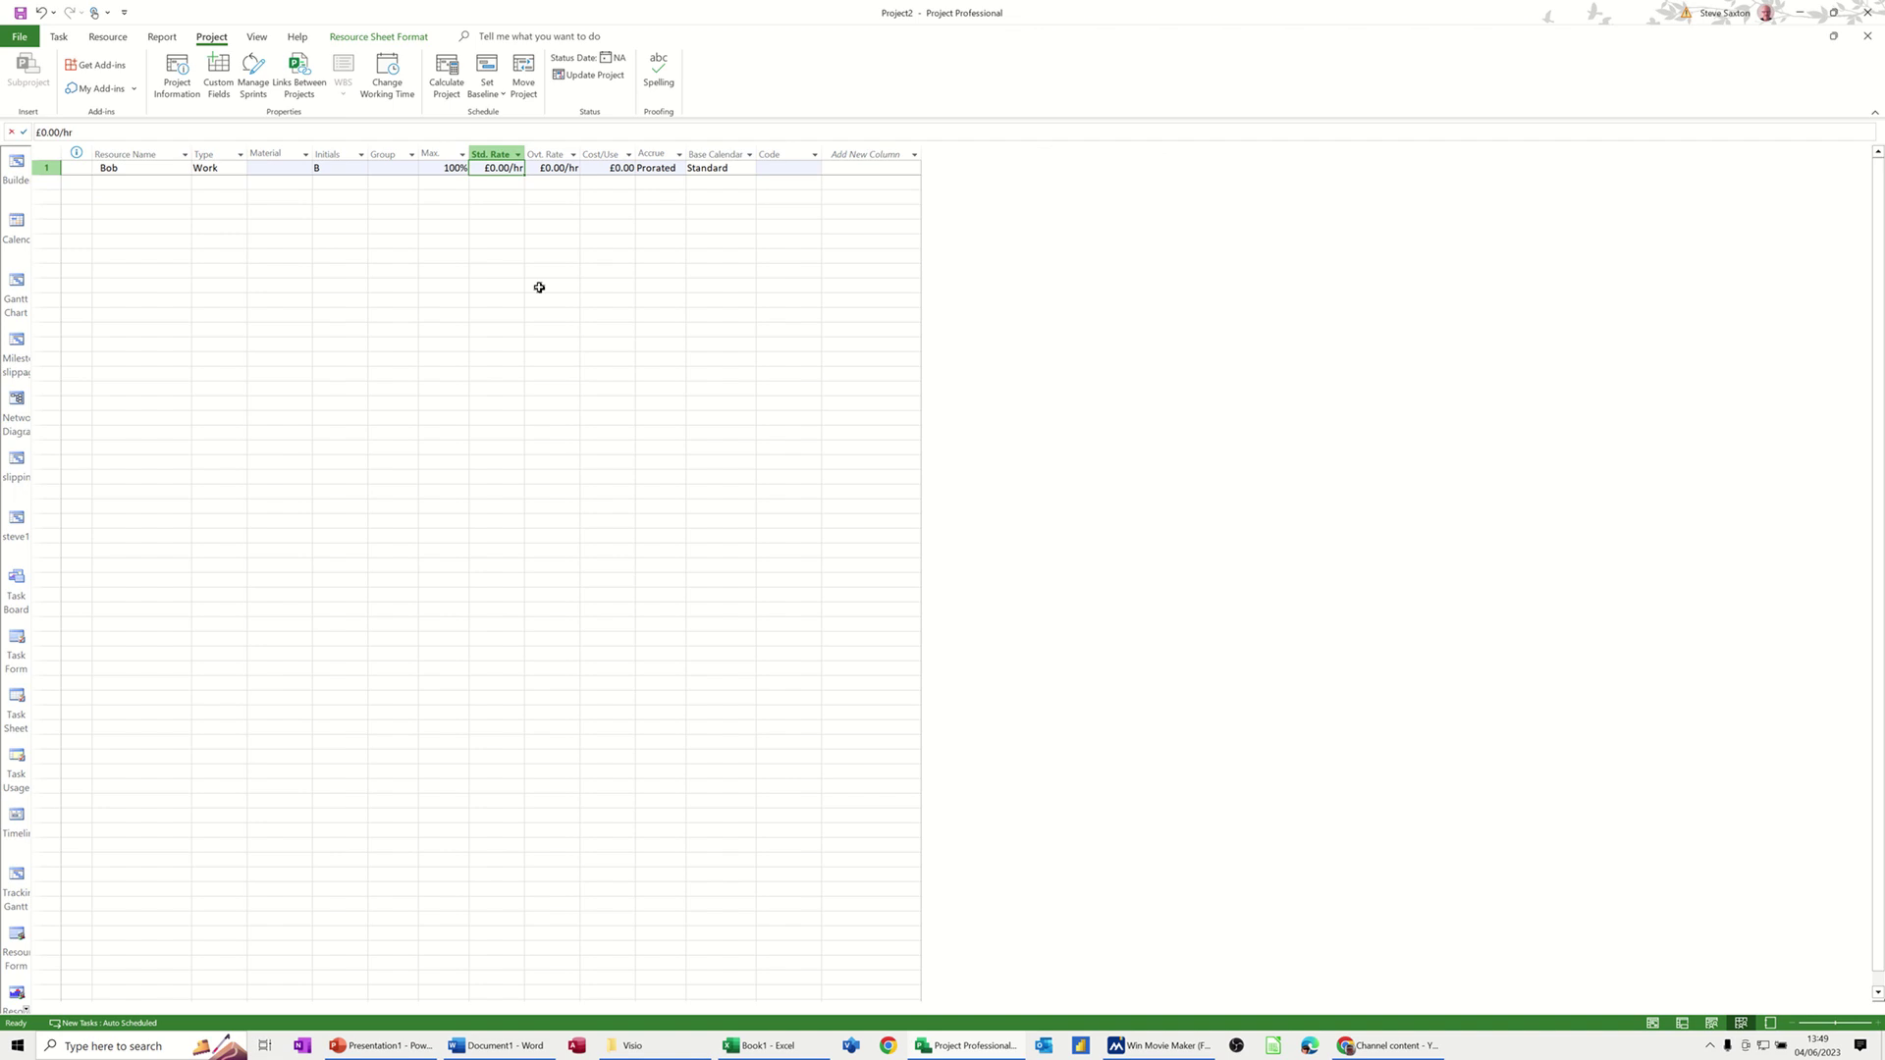
text(10)
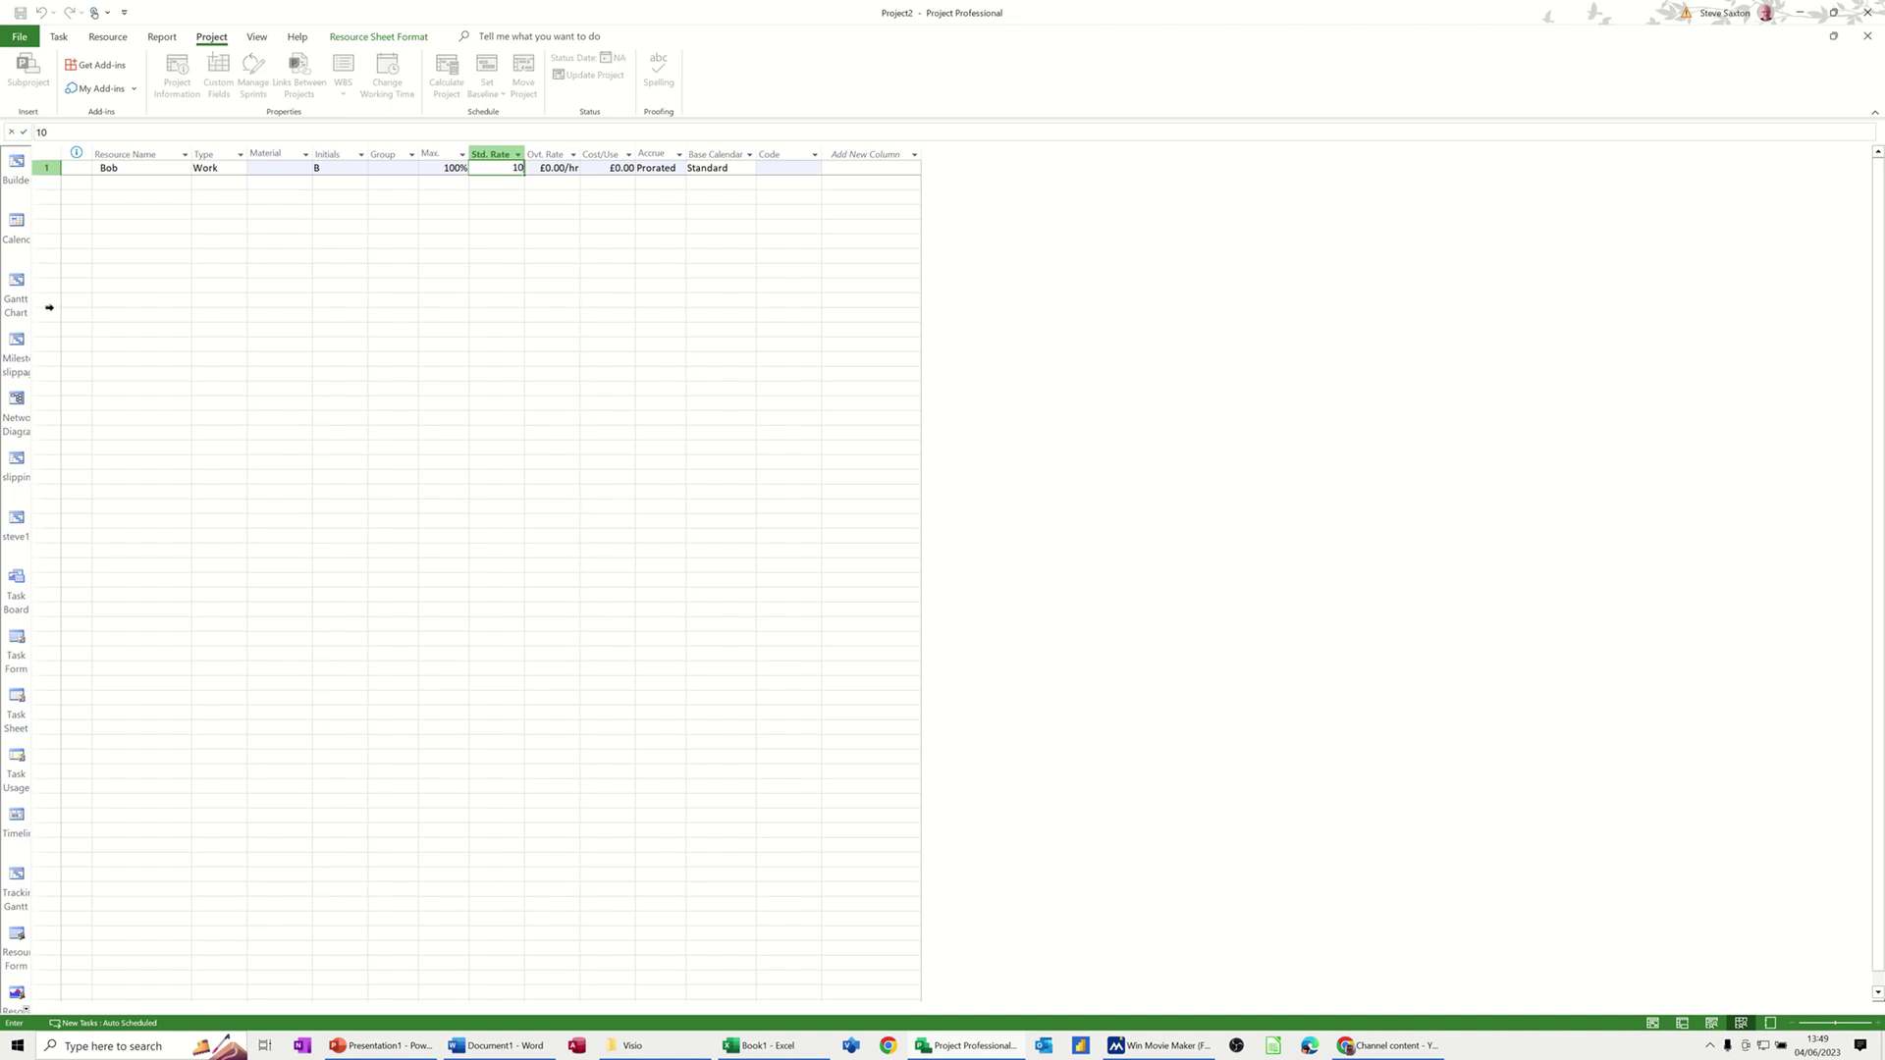
click(16, 286)
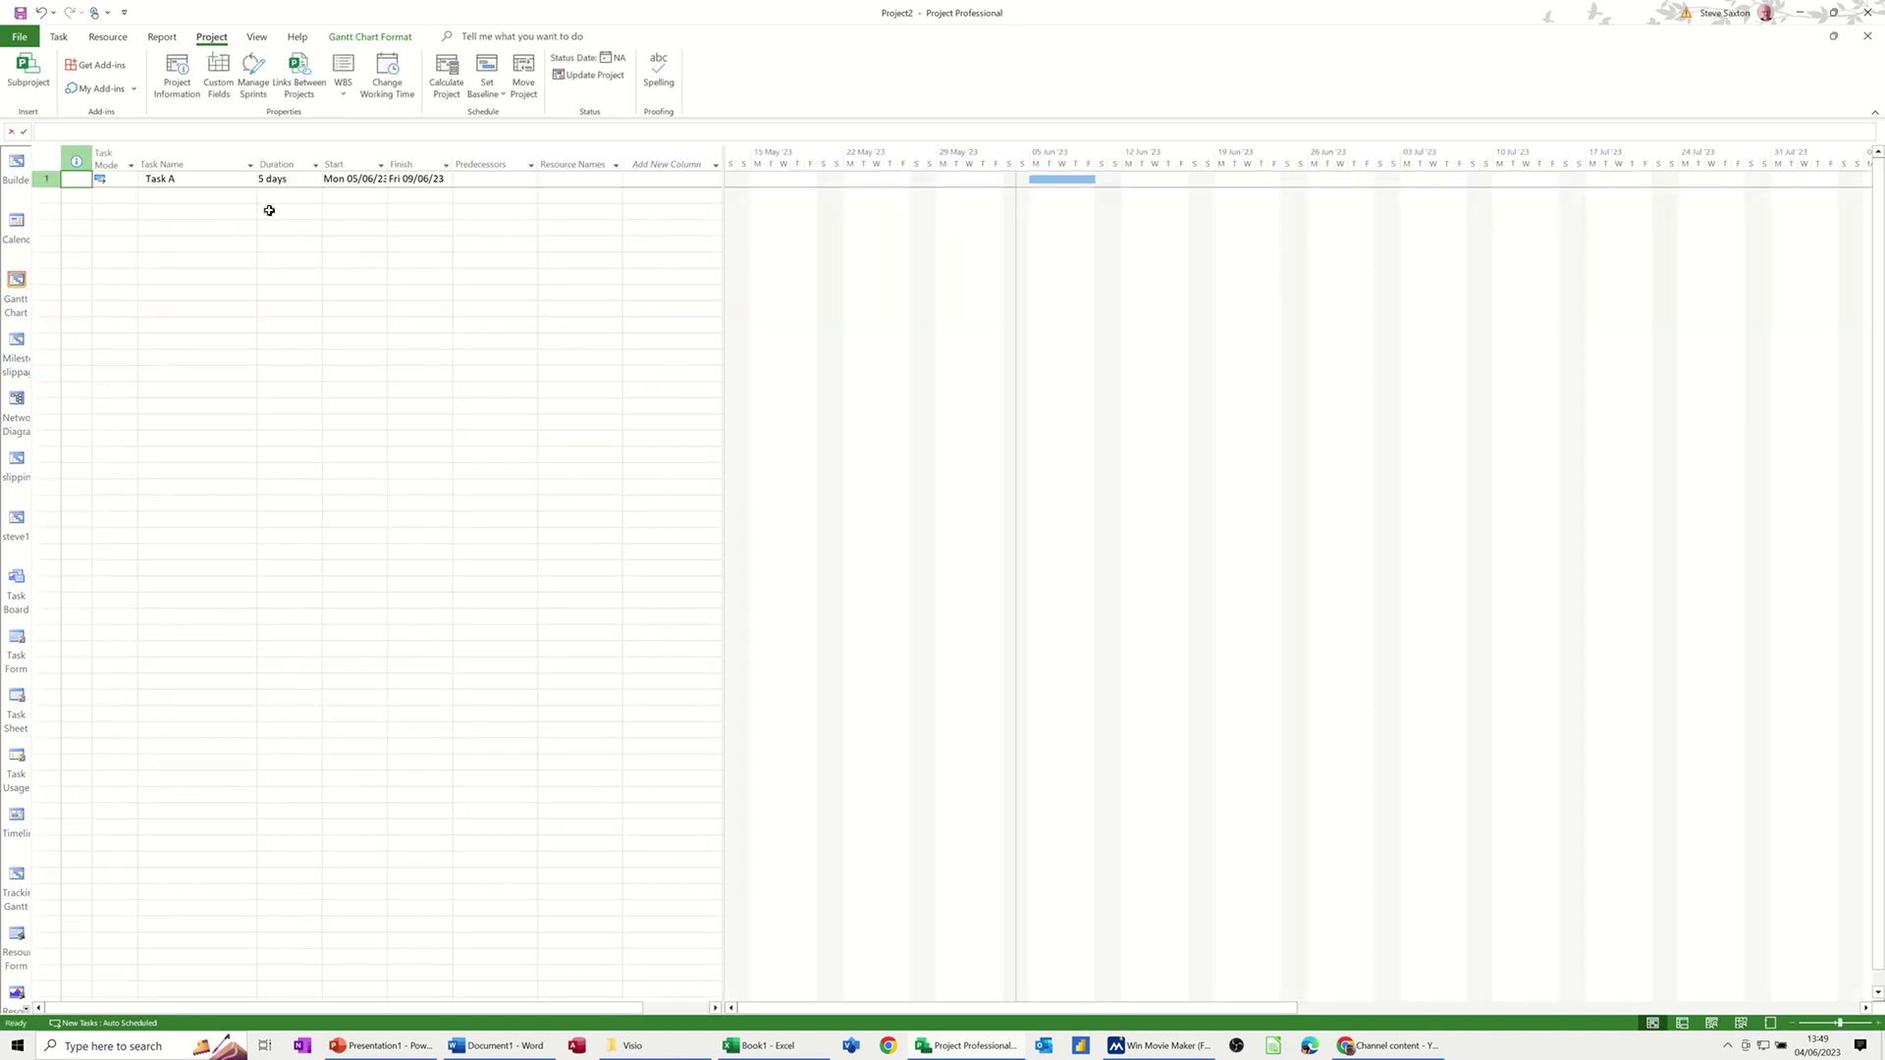
click(181, 177)
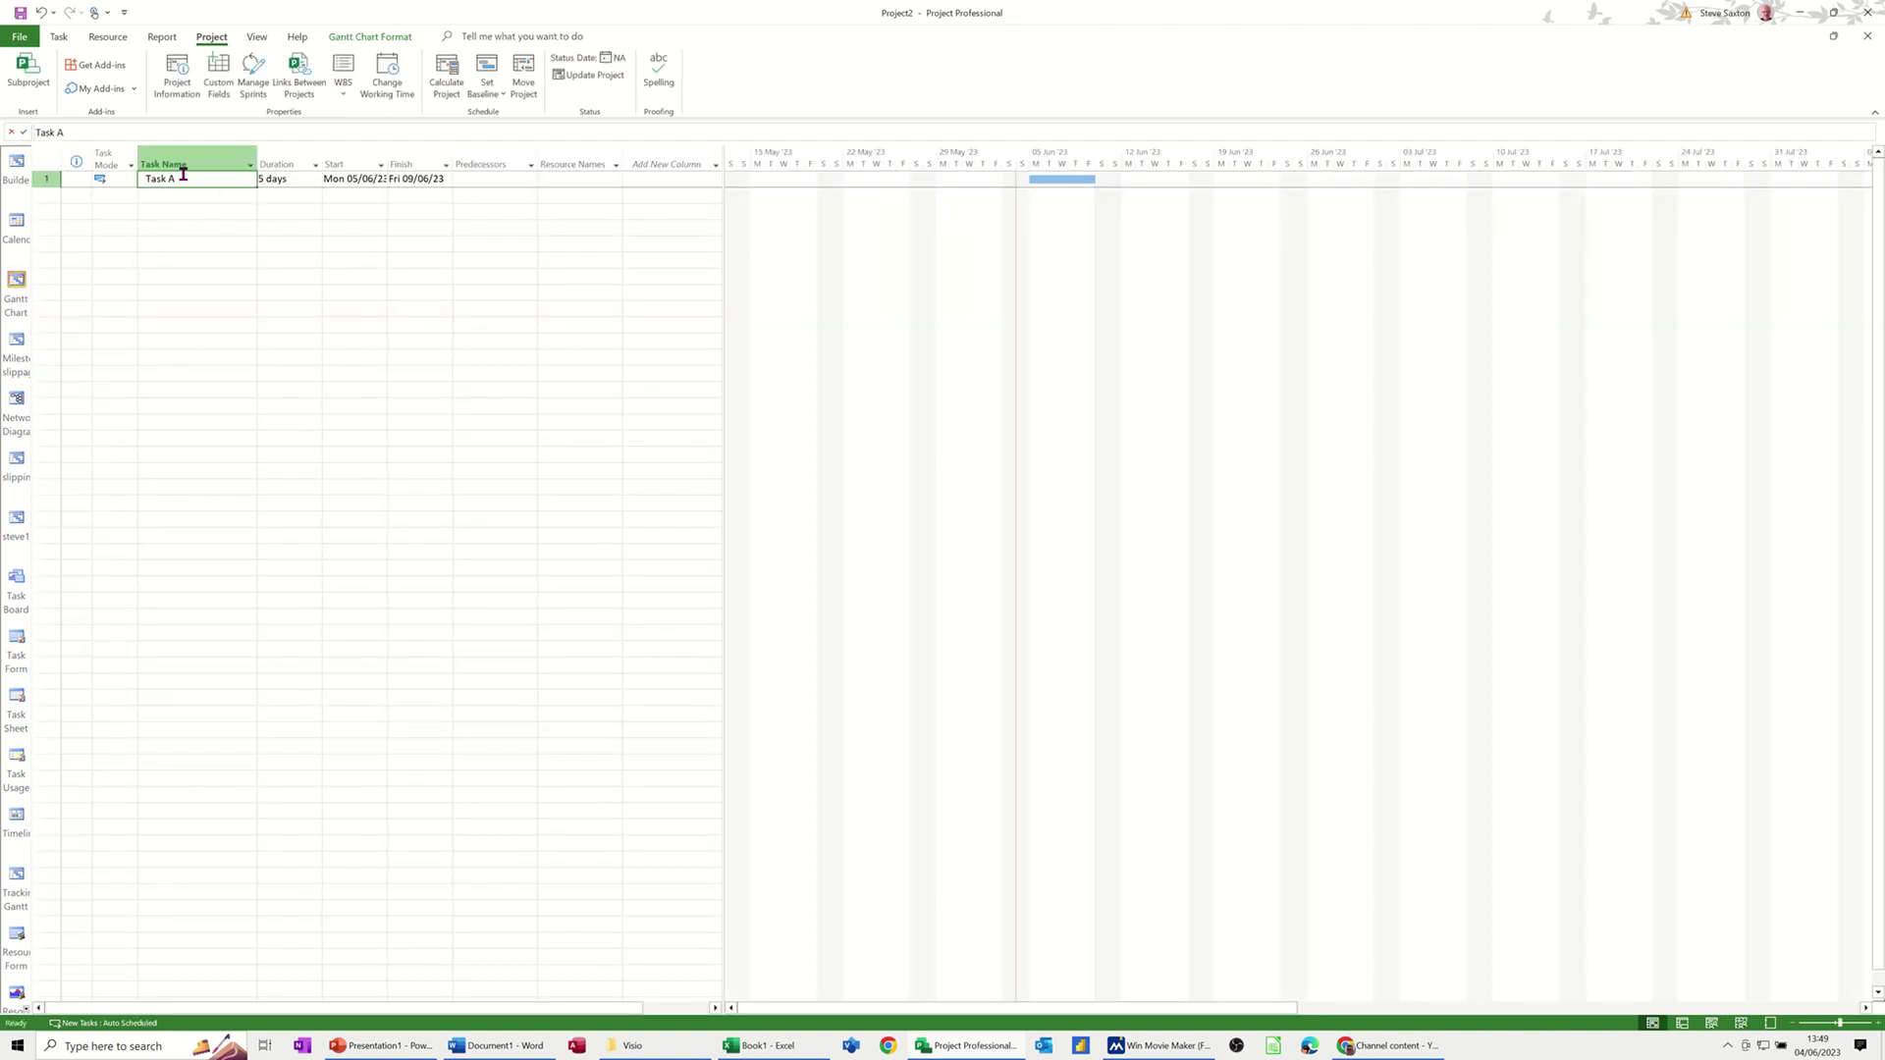
Assign the new resource to Task A at 100% units, costing 400.00
click(108, 38)
click(79, 79)
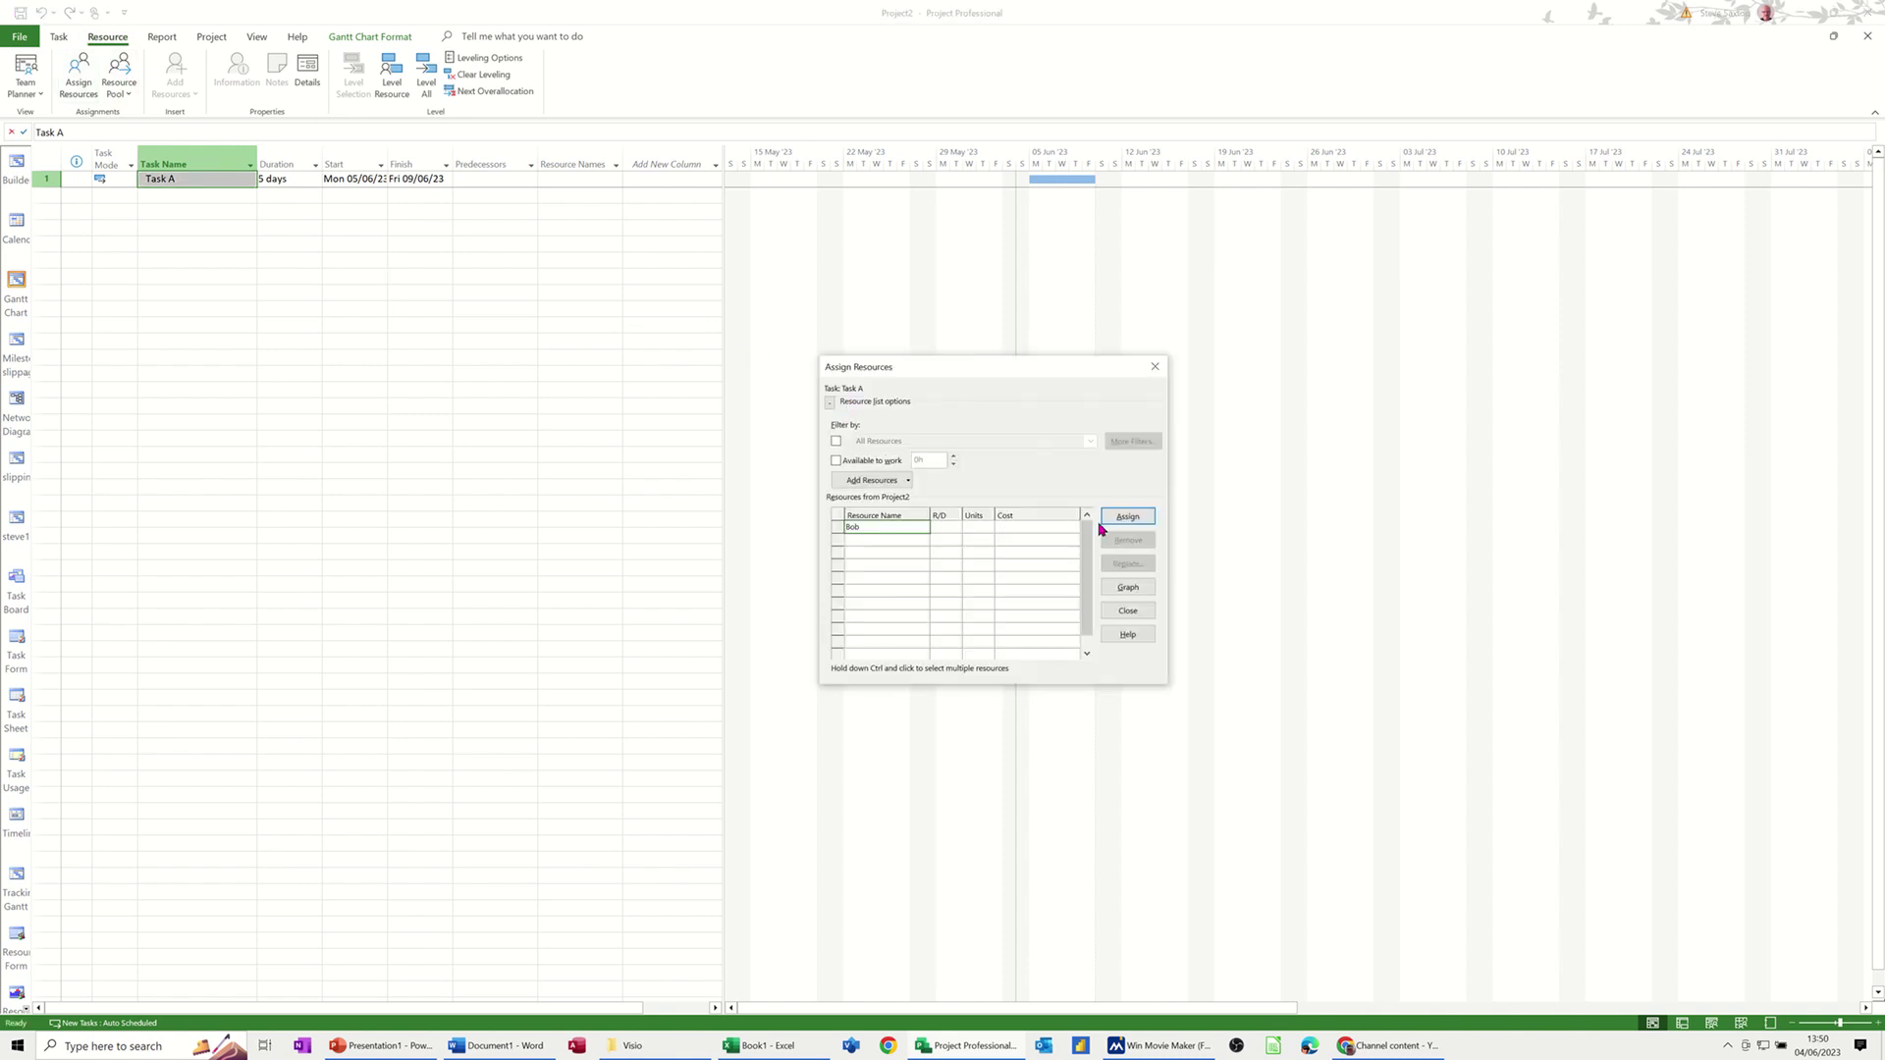
click(1127, 517)
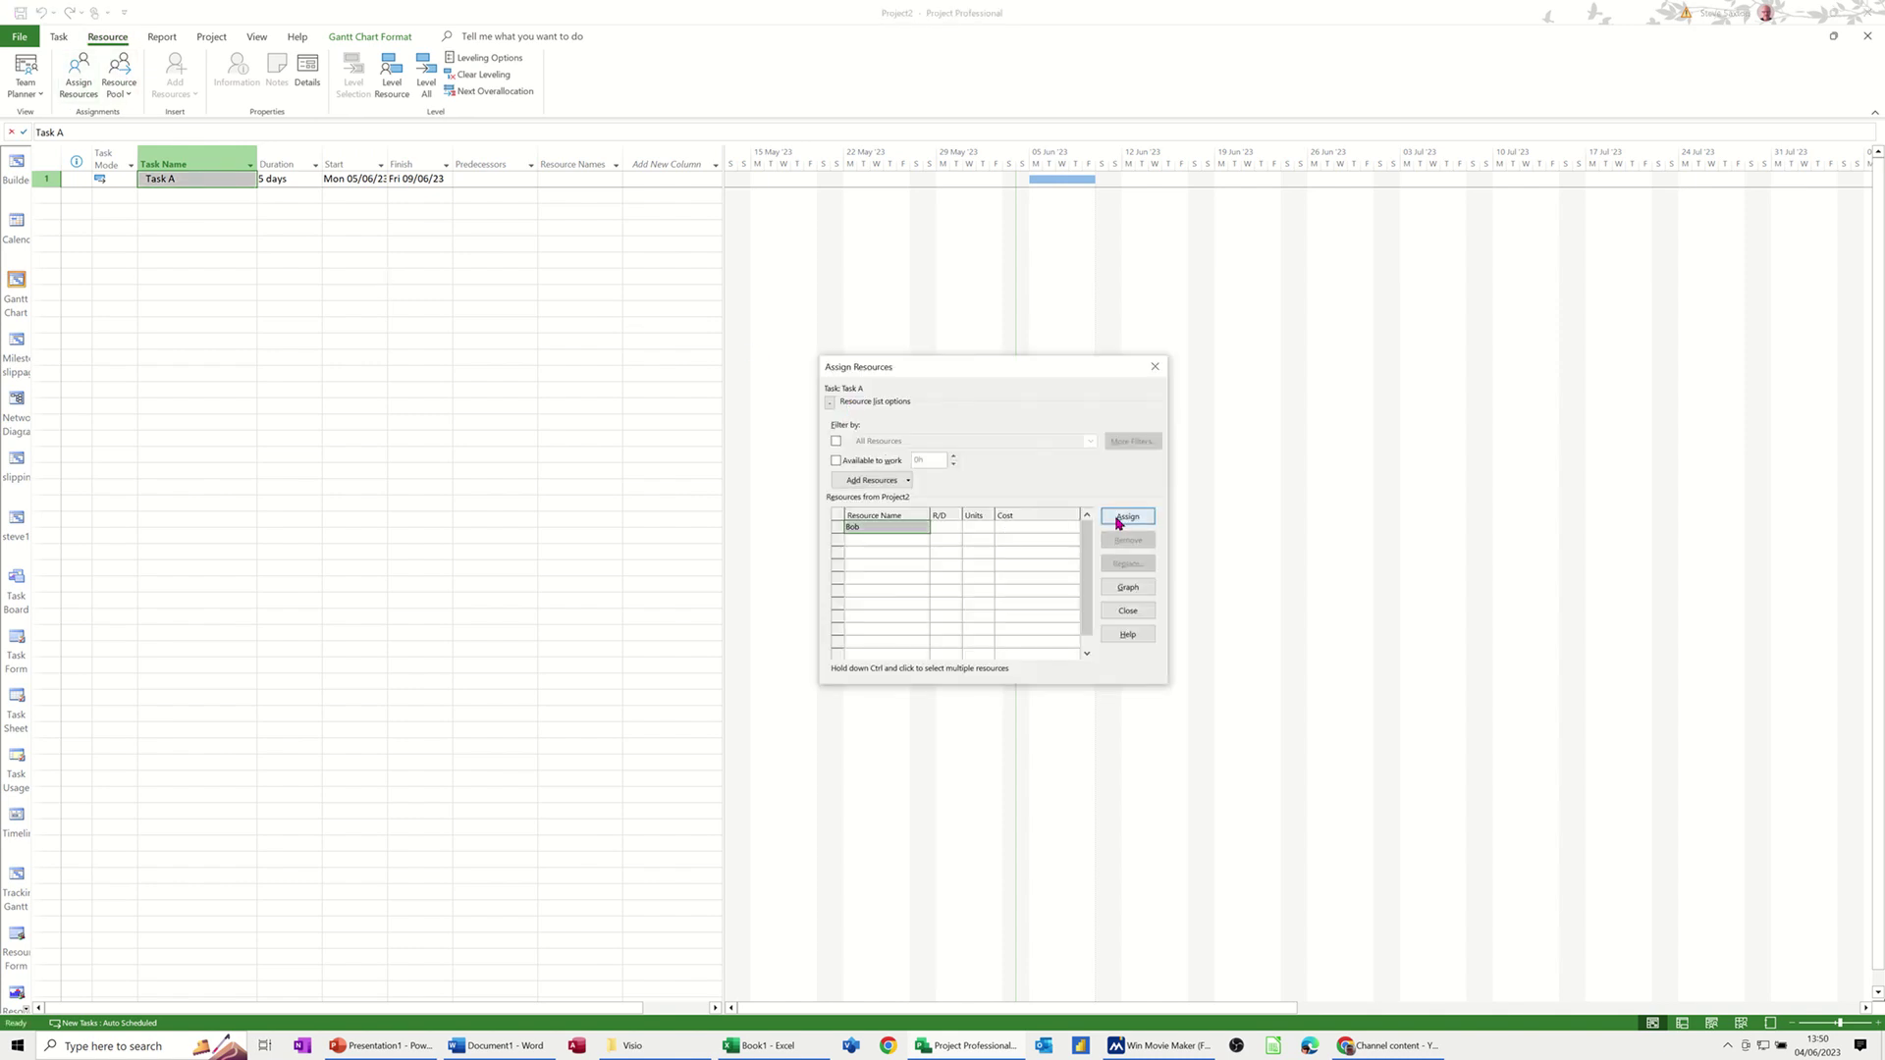
click(1155, 366)
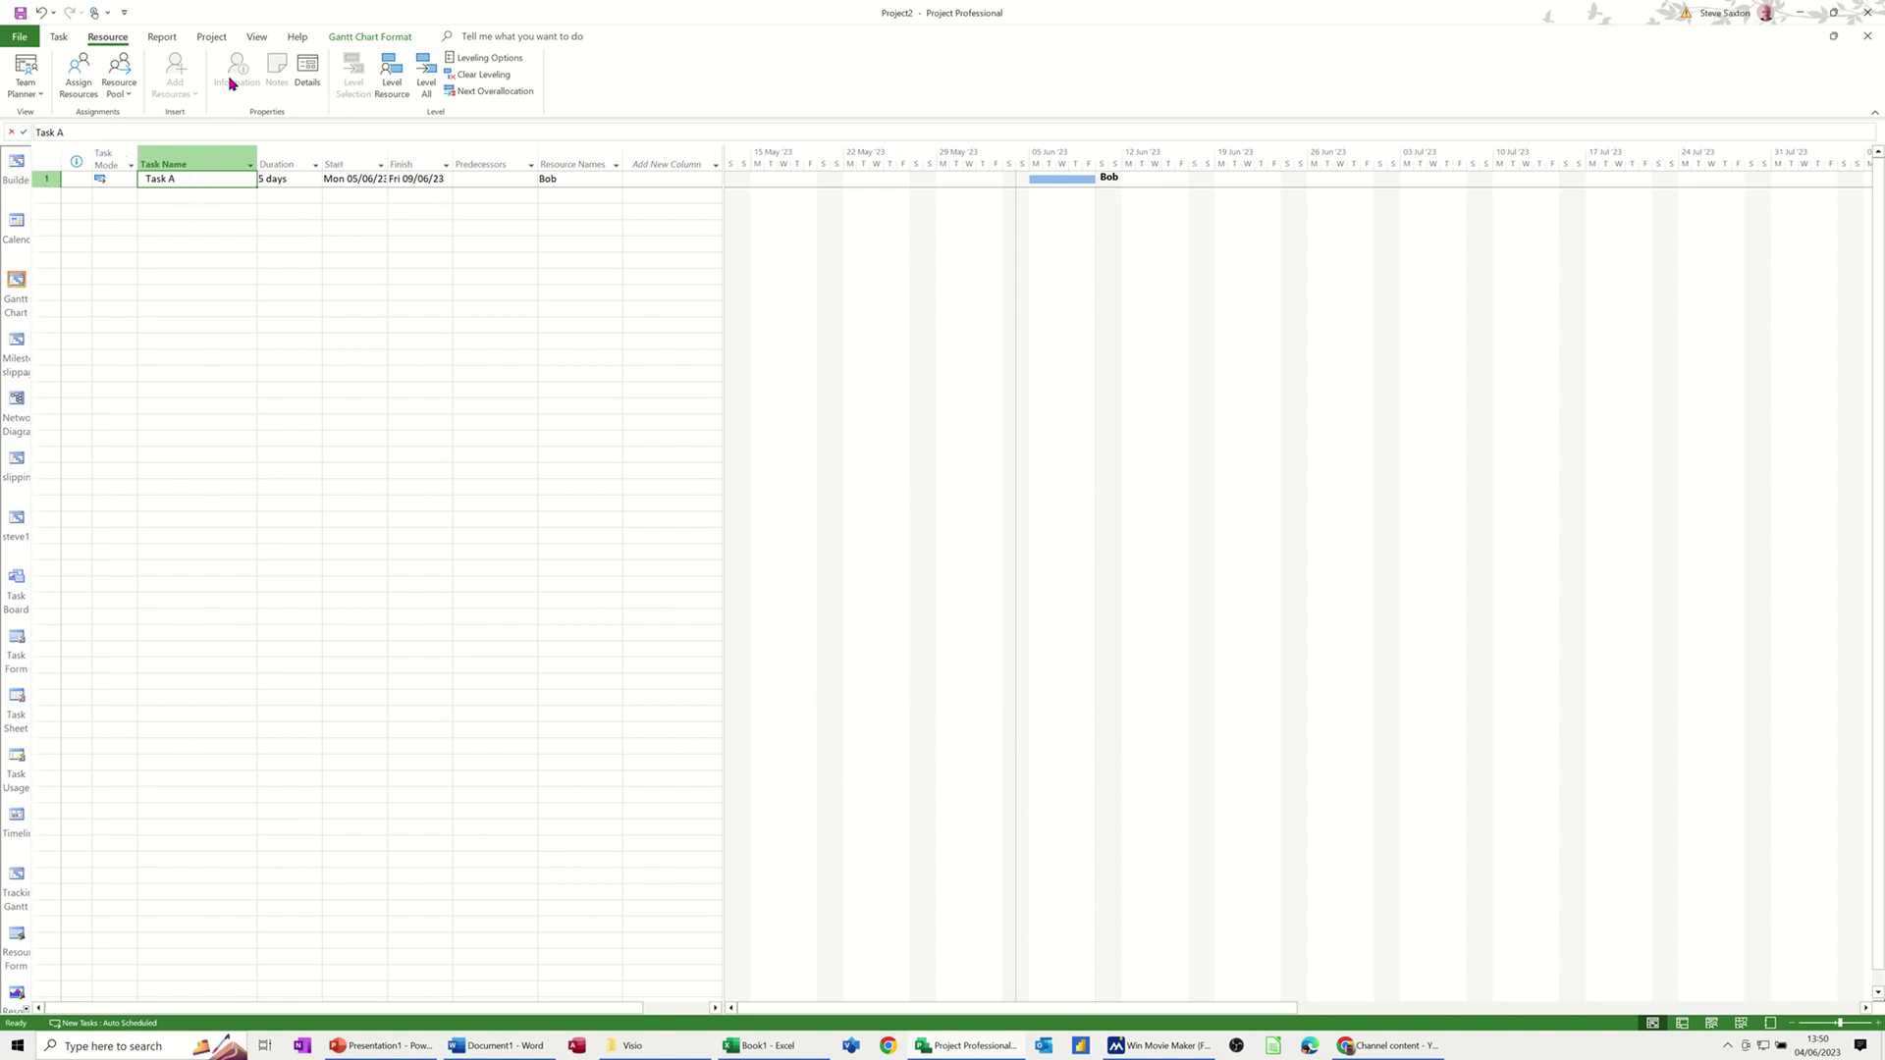
click(212, 38)
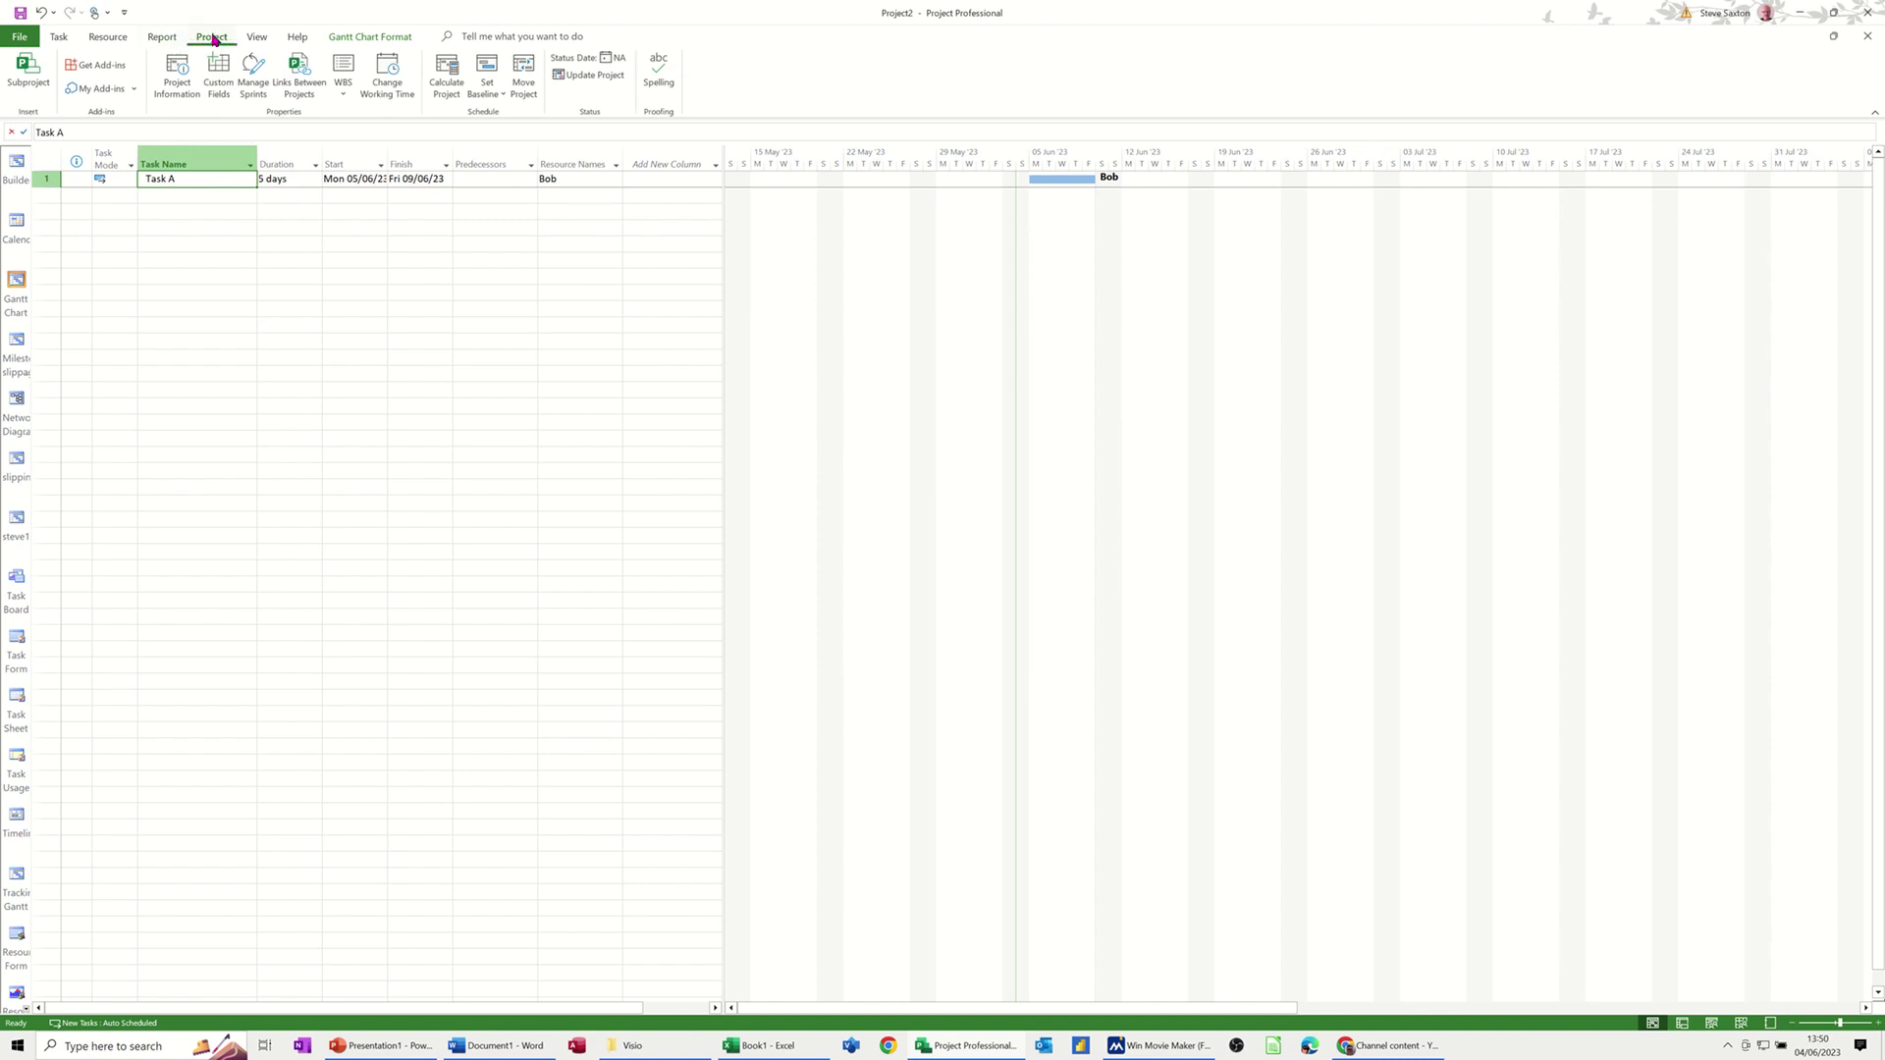
Save the standard Baseline for the entire project
click(501, 95)
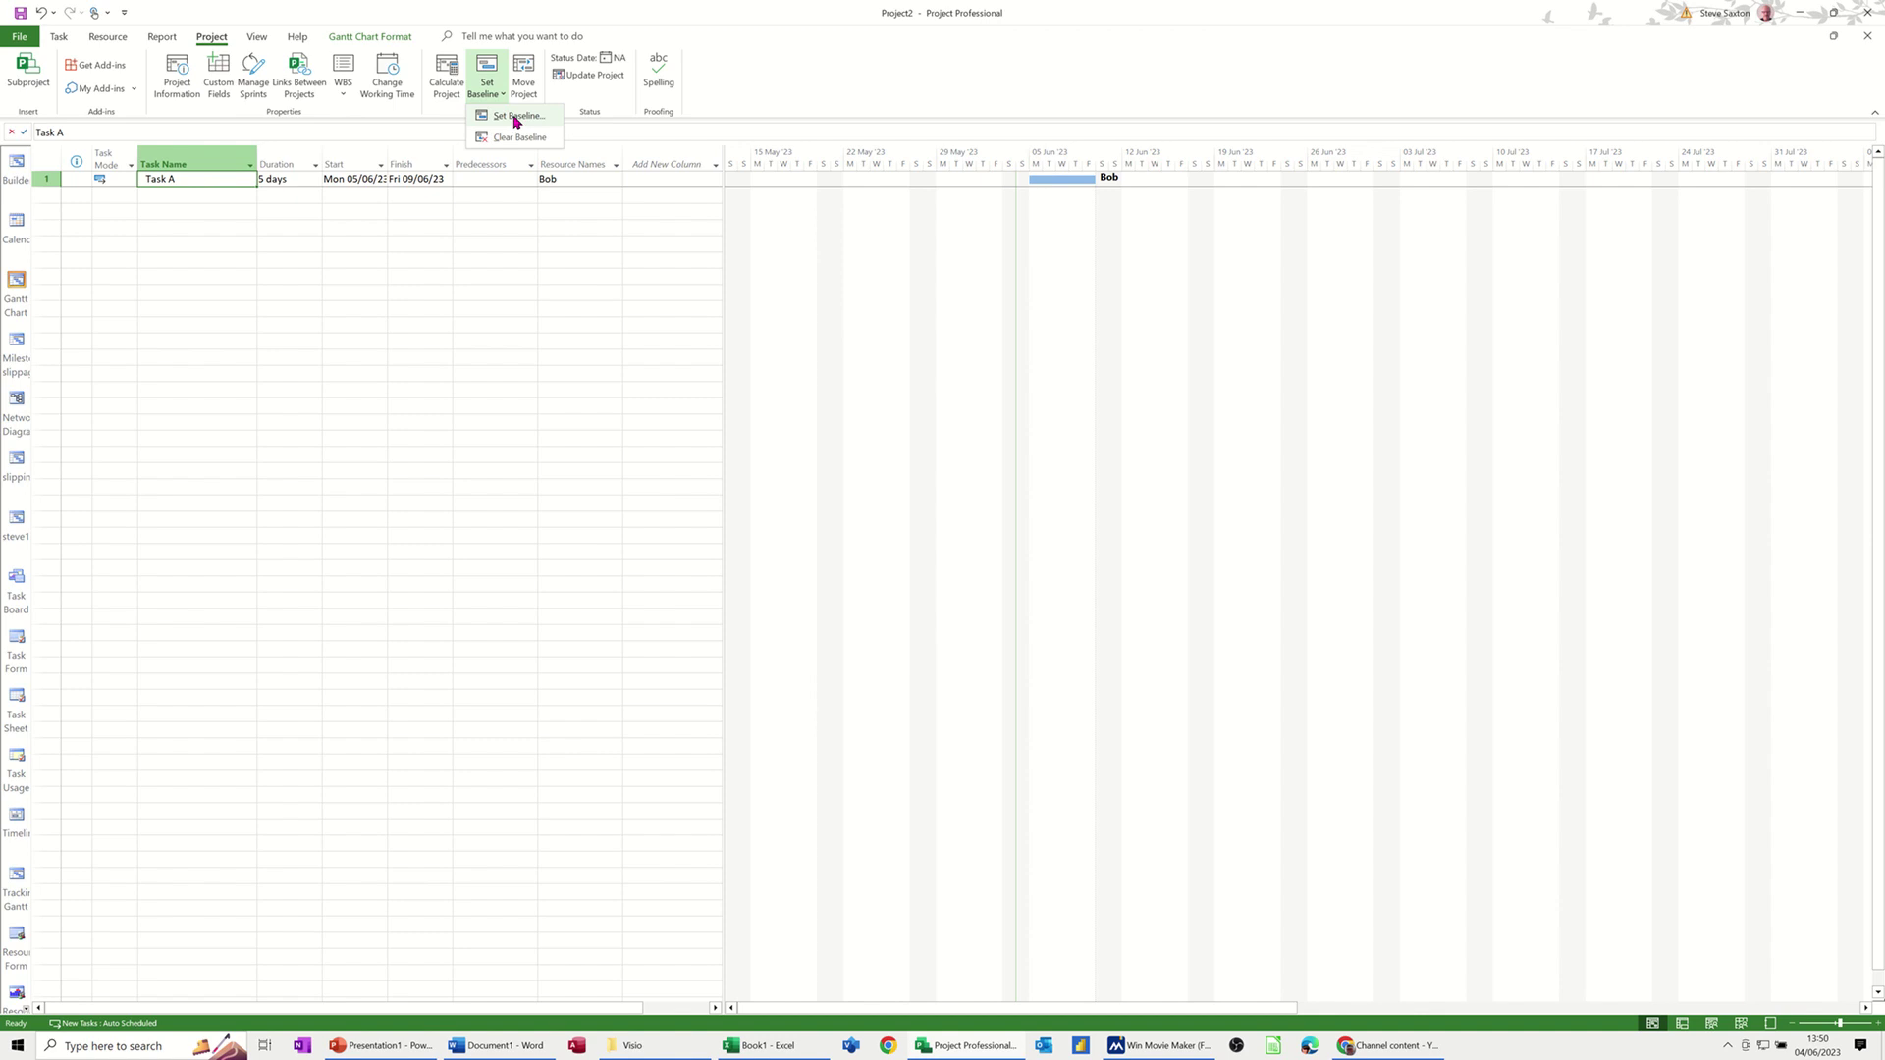
click(514, 117)
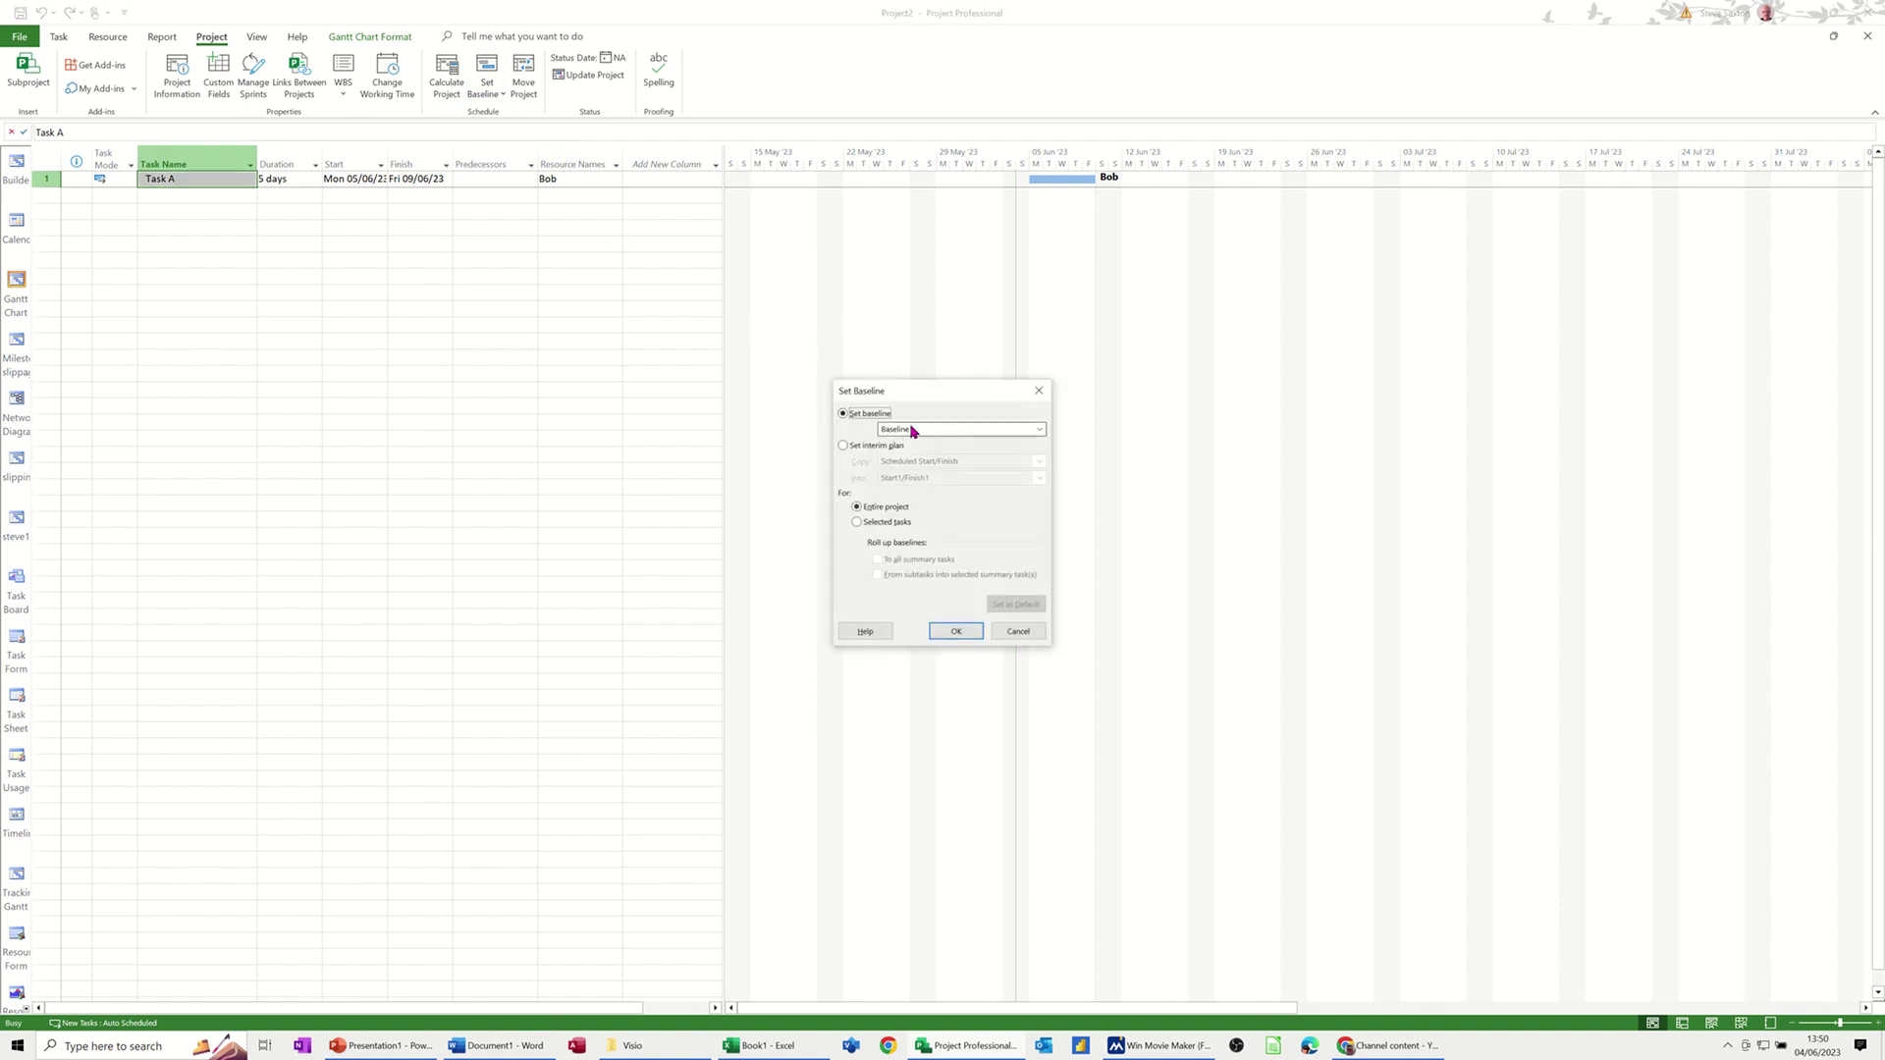
click(1040, 433)
click(1041, 433)
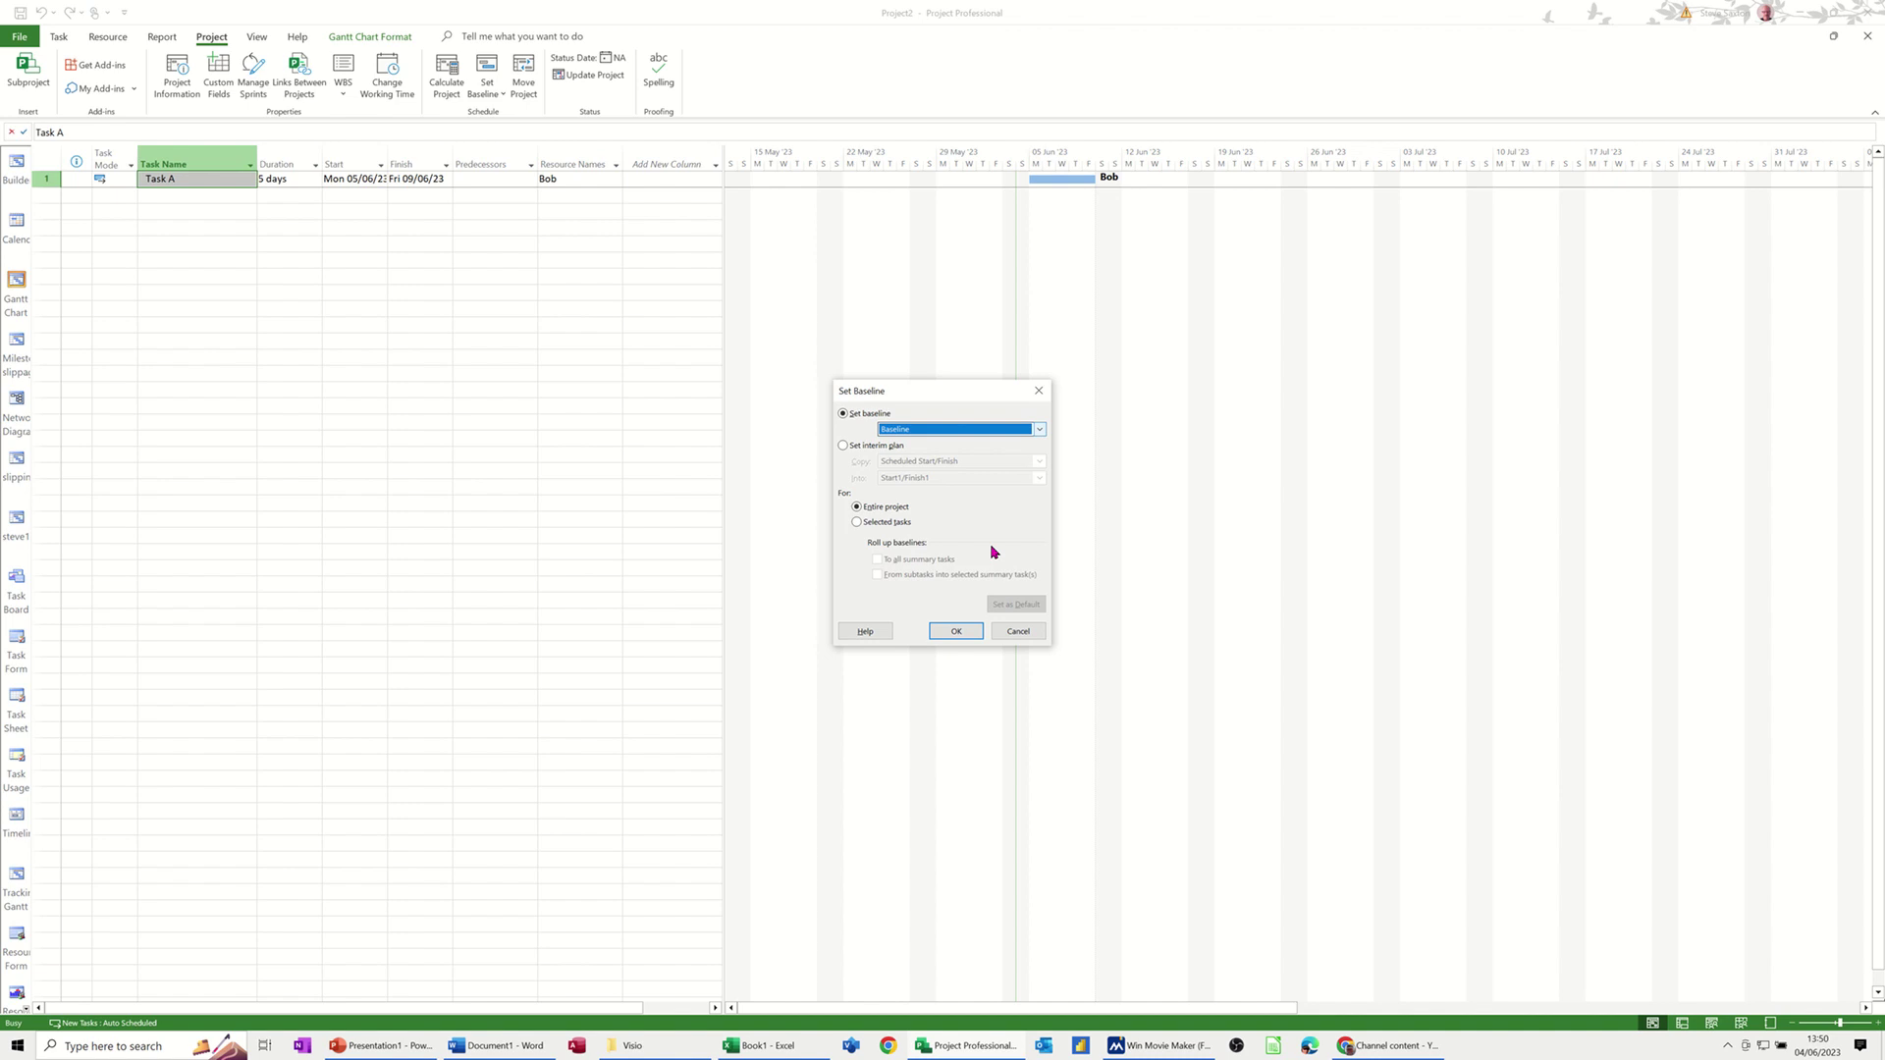
click(955, 631)
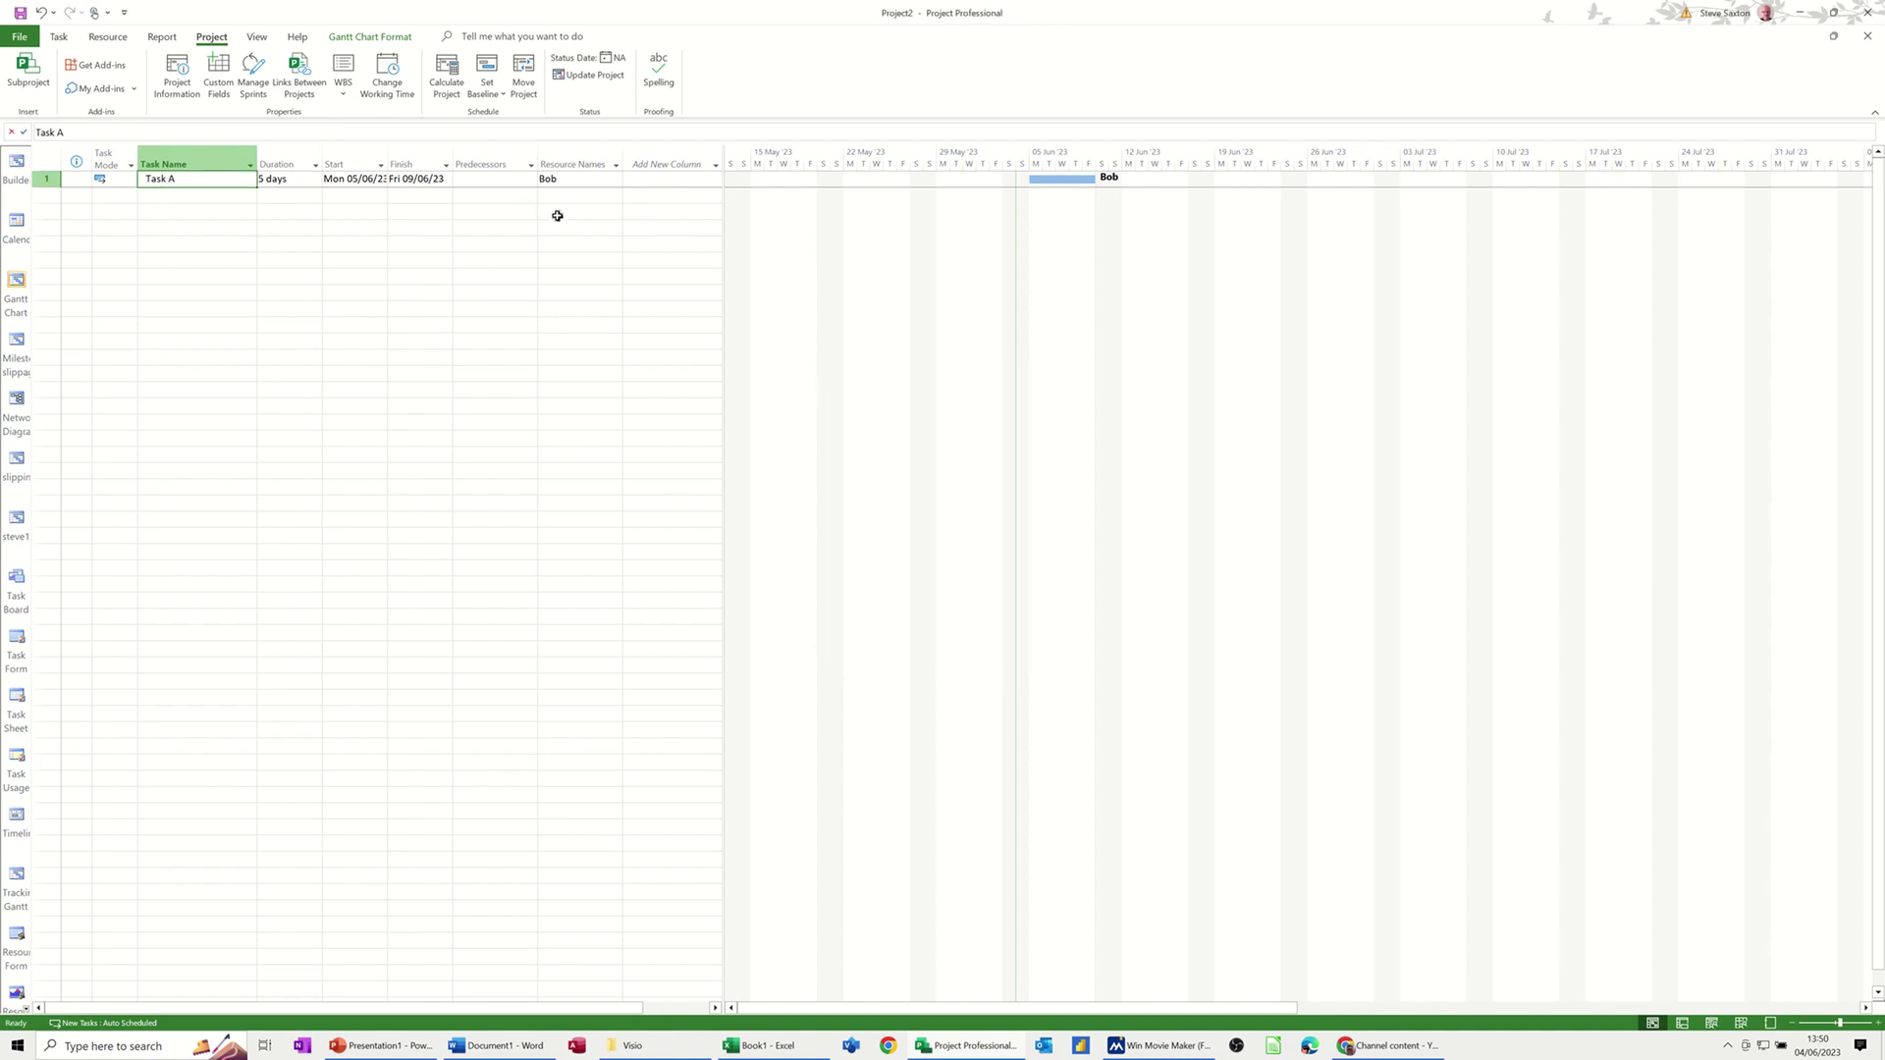
Switch the task sheet to the Cost table
click(253, 37)
click(446, 97)
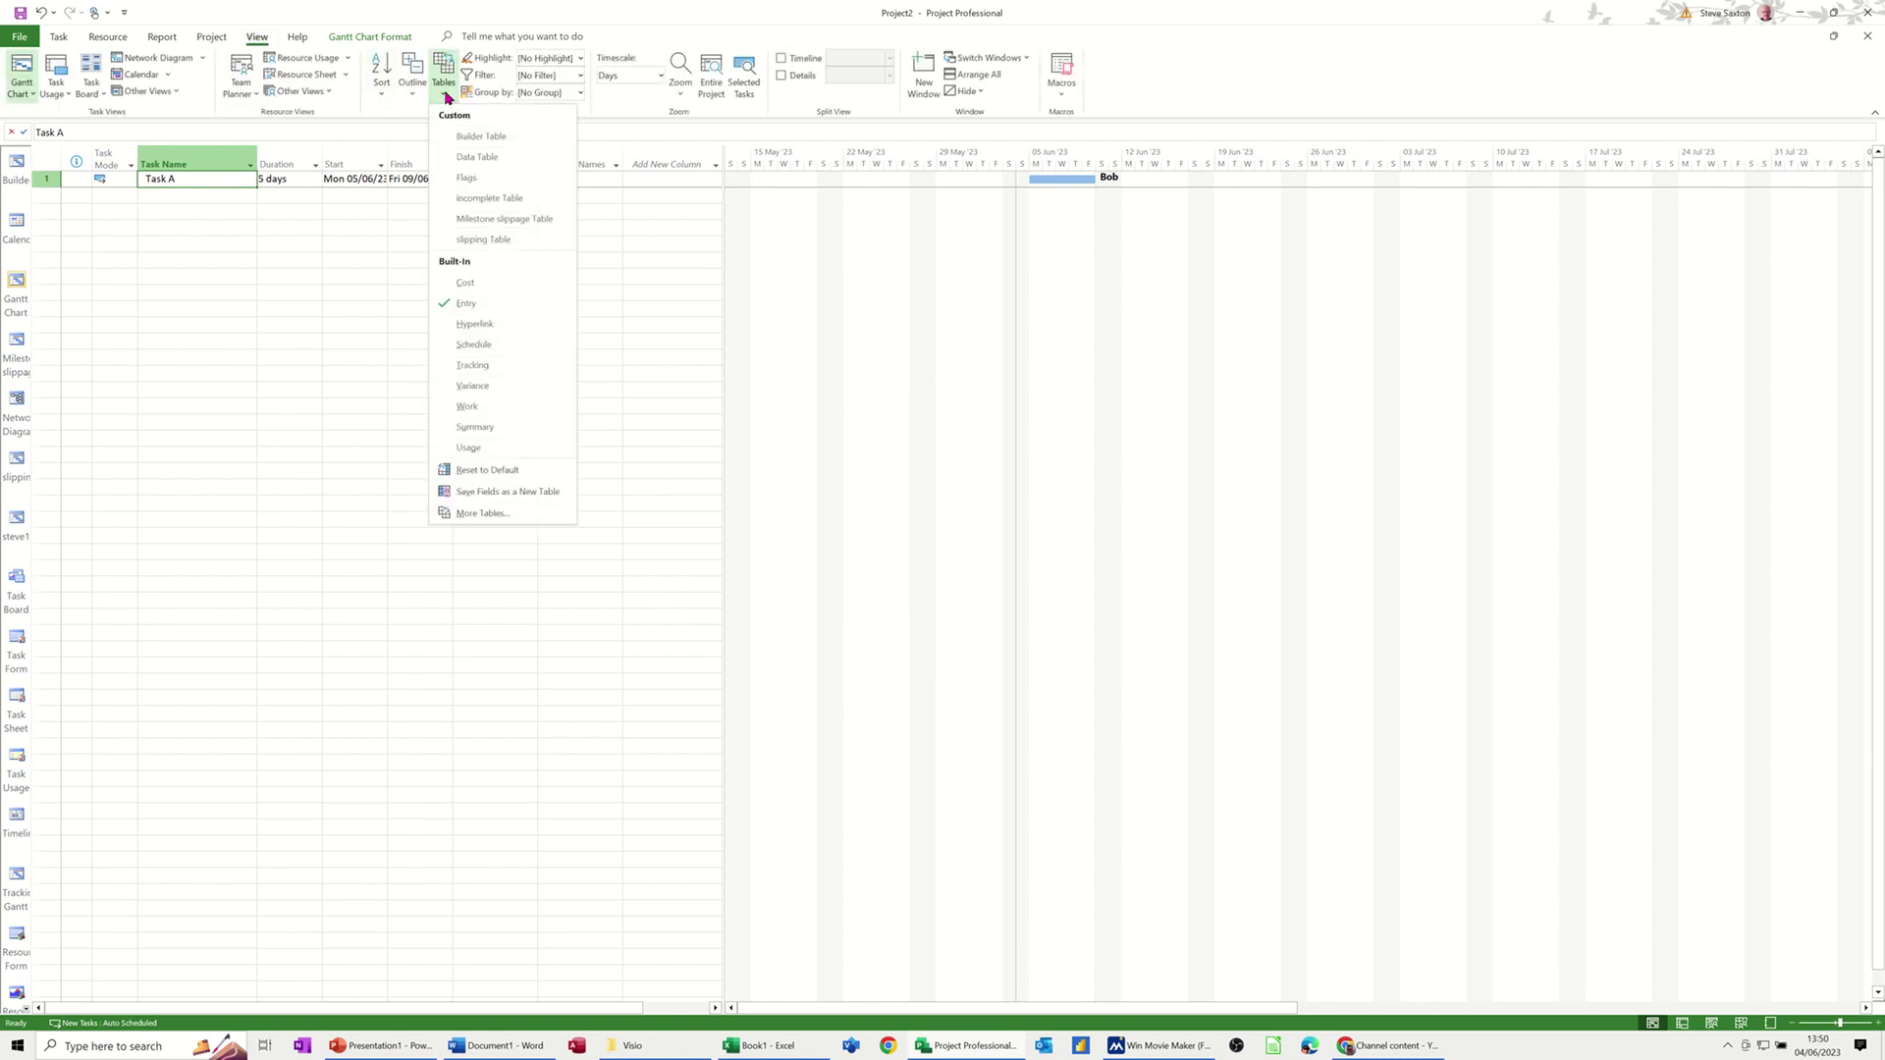
click(473, 283)
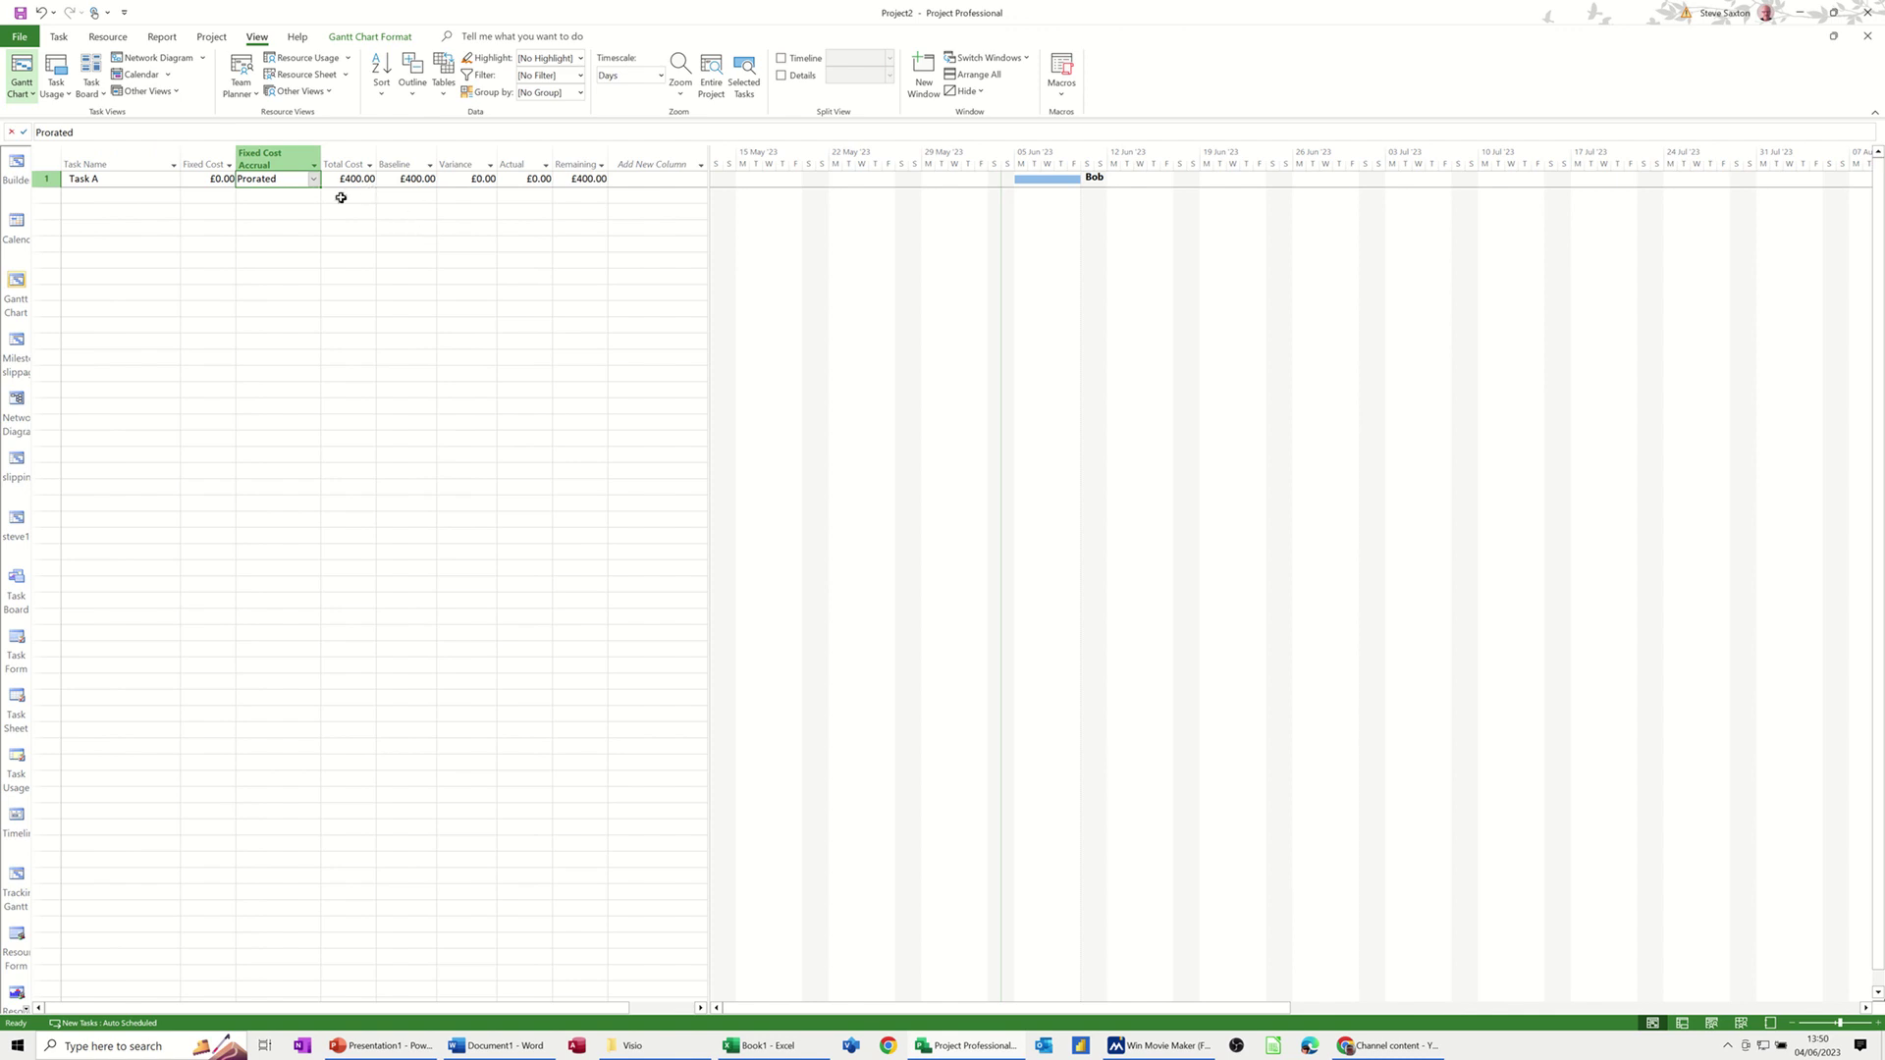
Check Task A's £400.00 baseline cost, leaving it unchanged
click(405, 180)
click(348, 160)
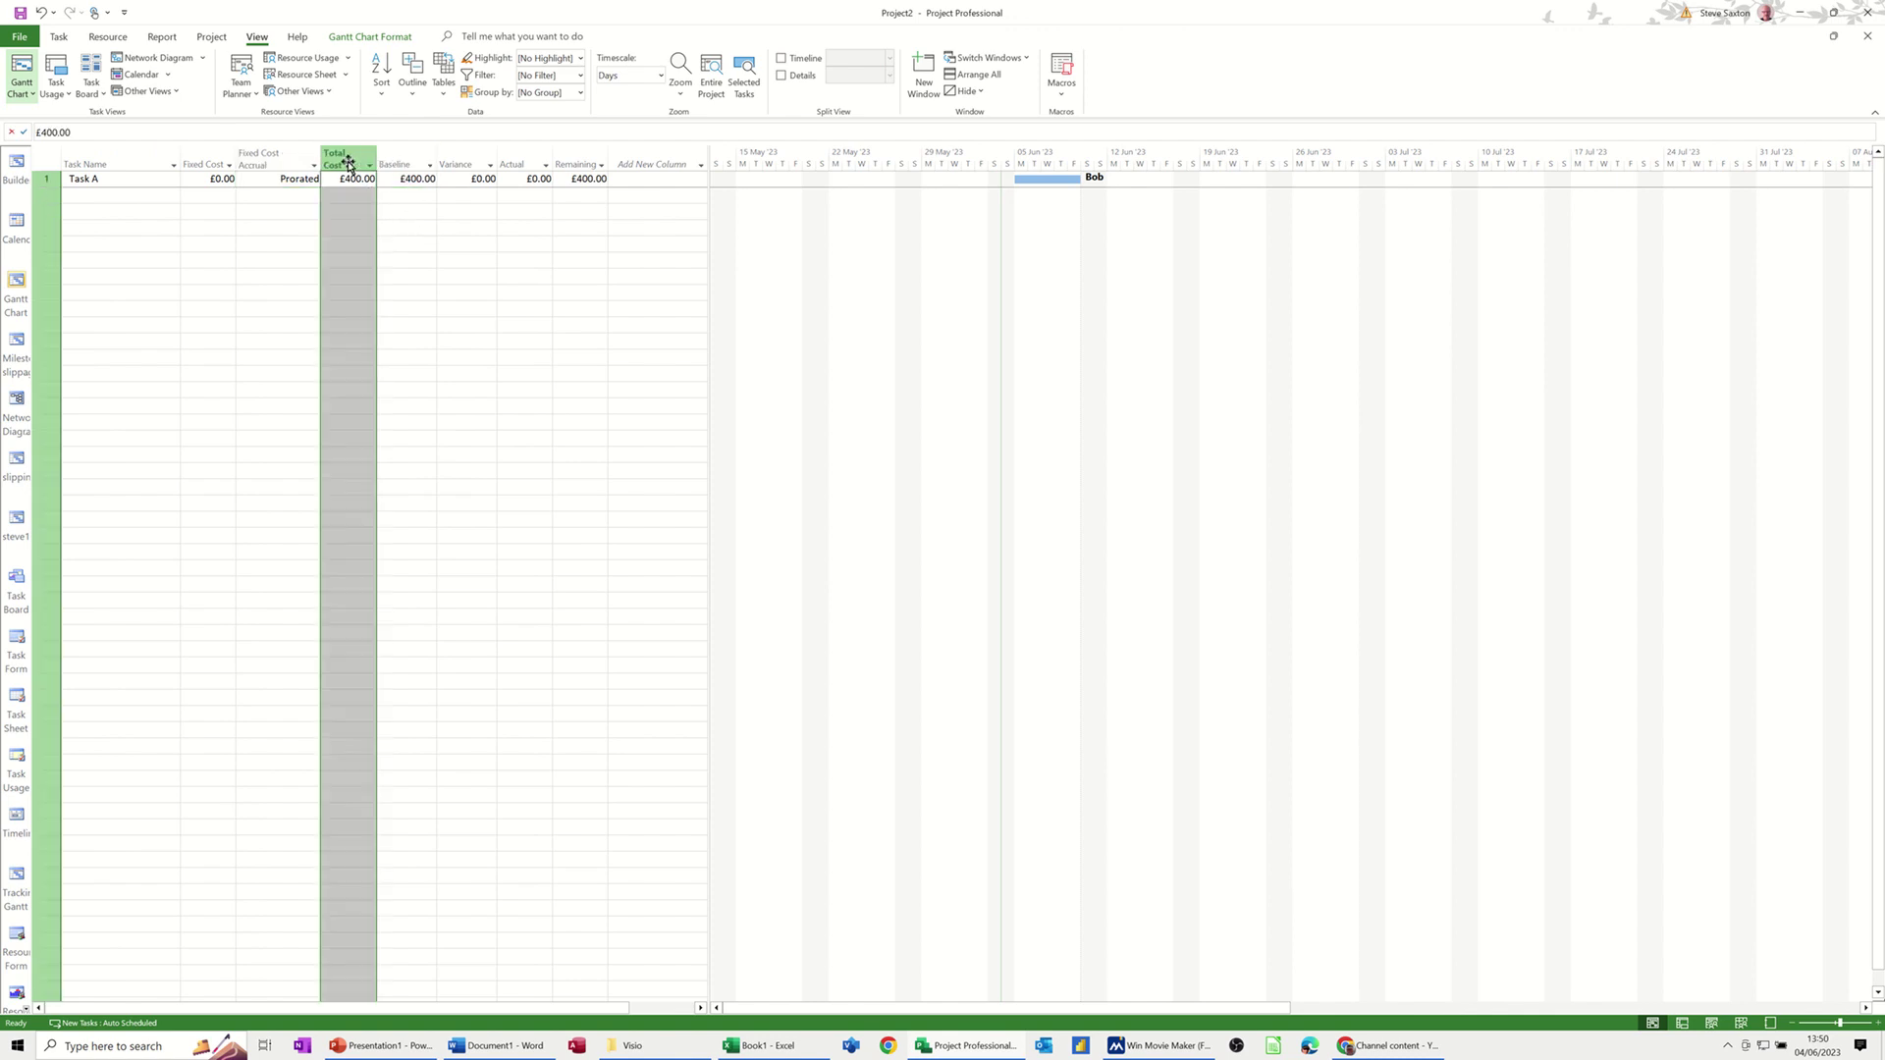
click(401, 164)
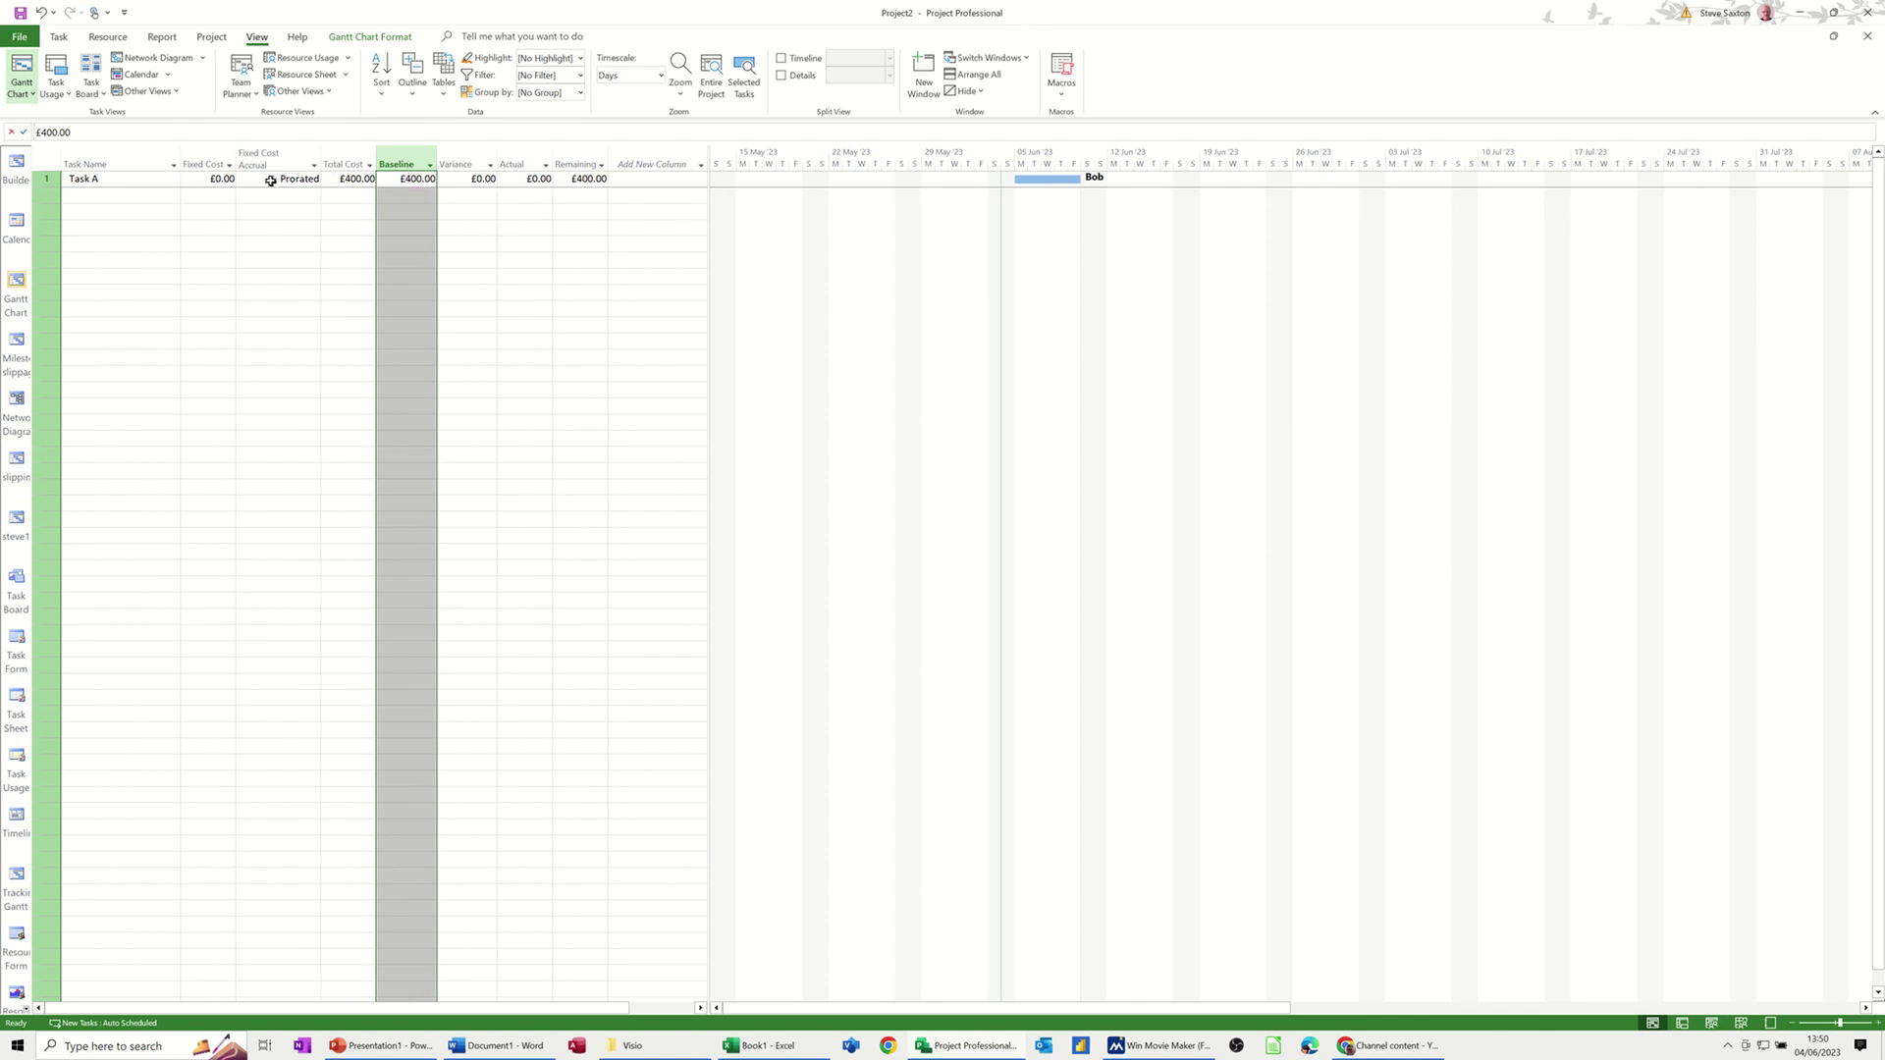
click(415, 181)
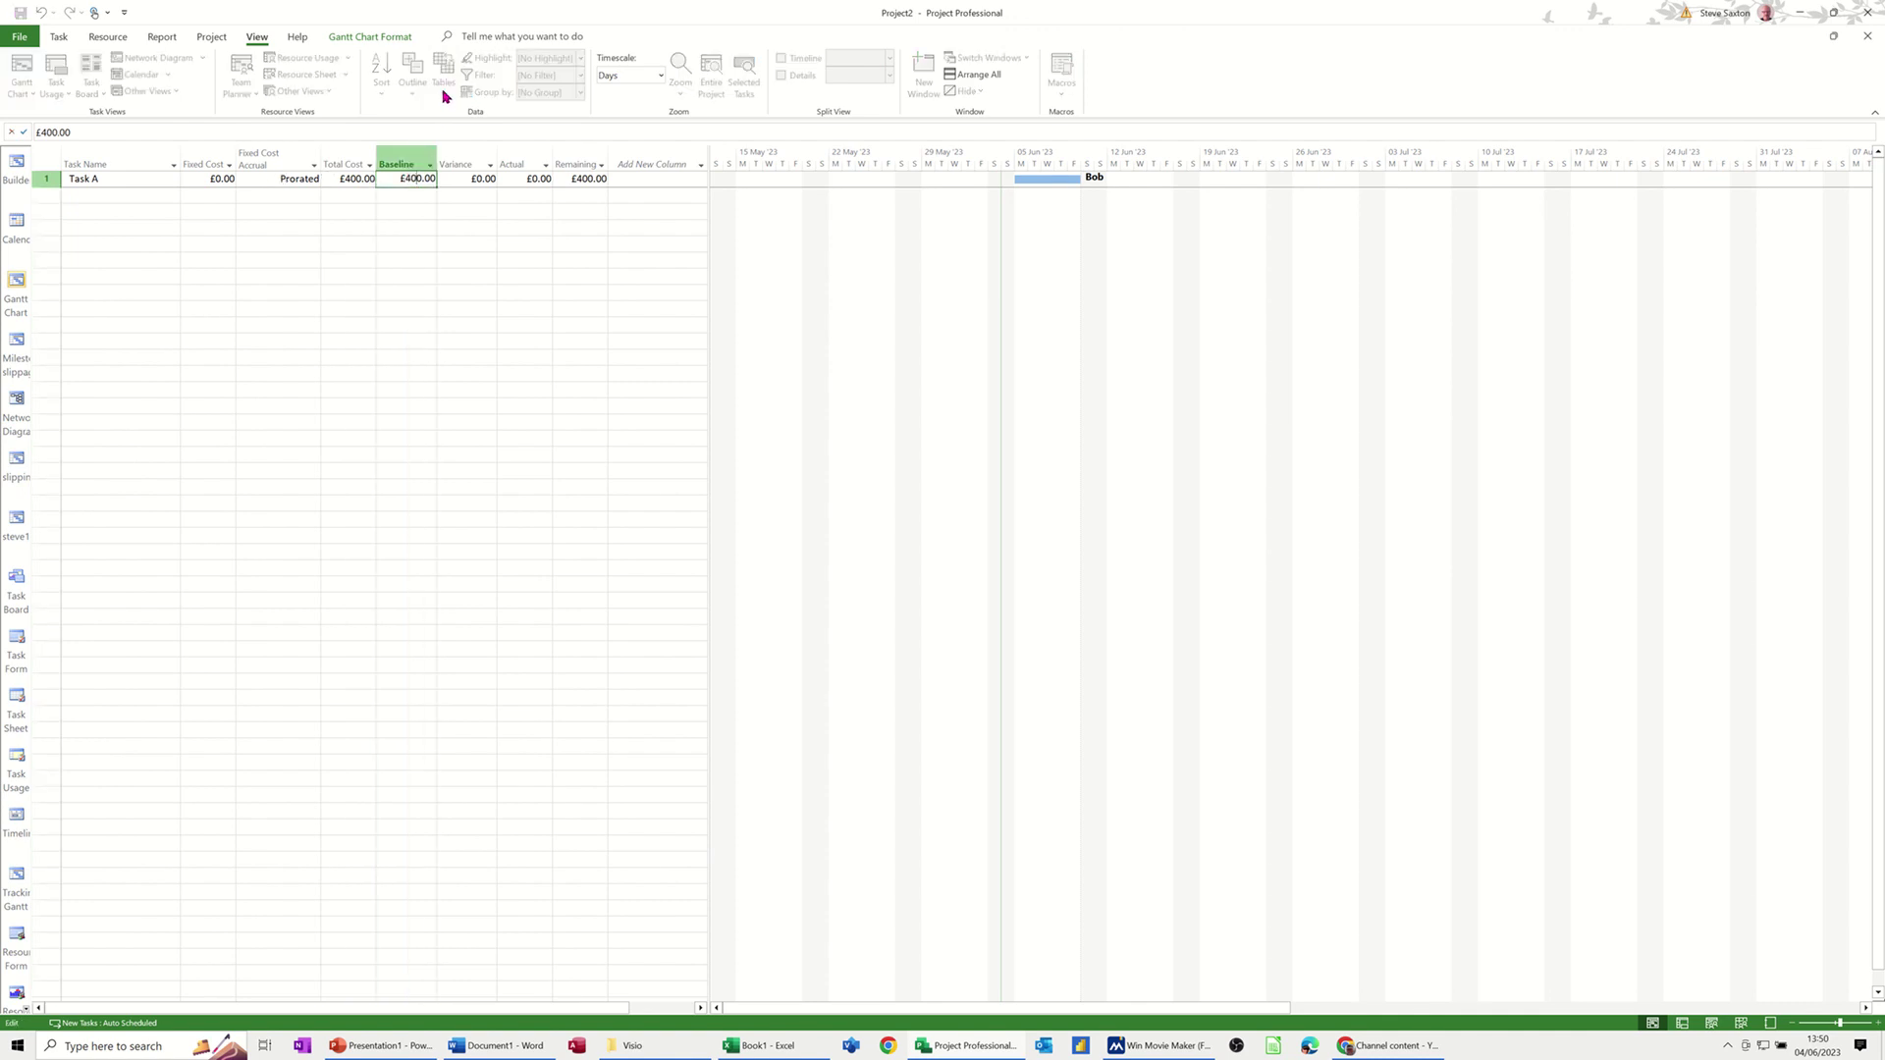
click(424, 228)
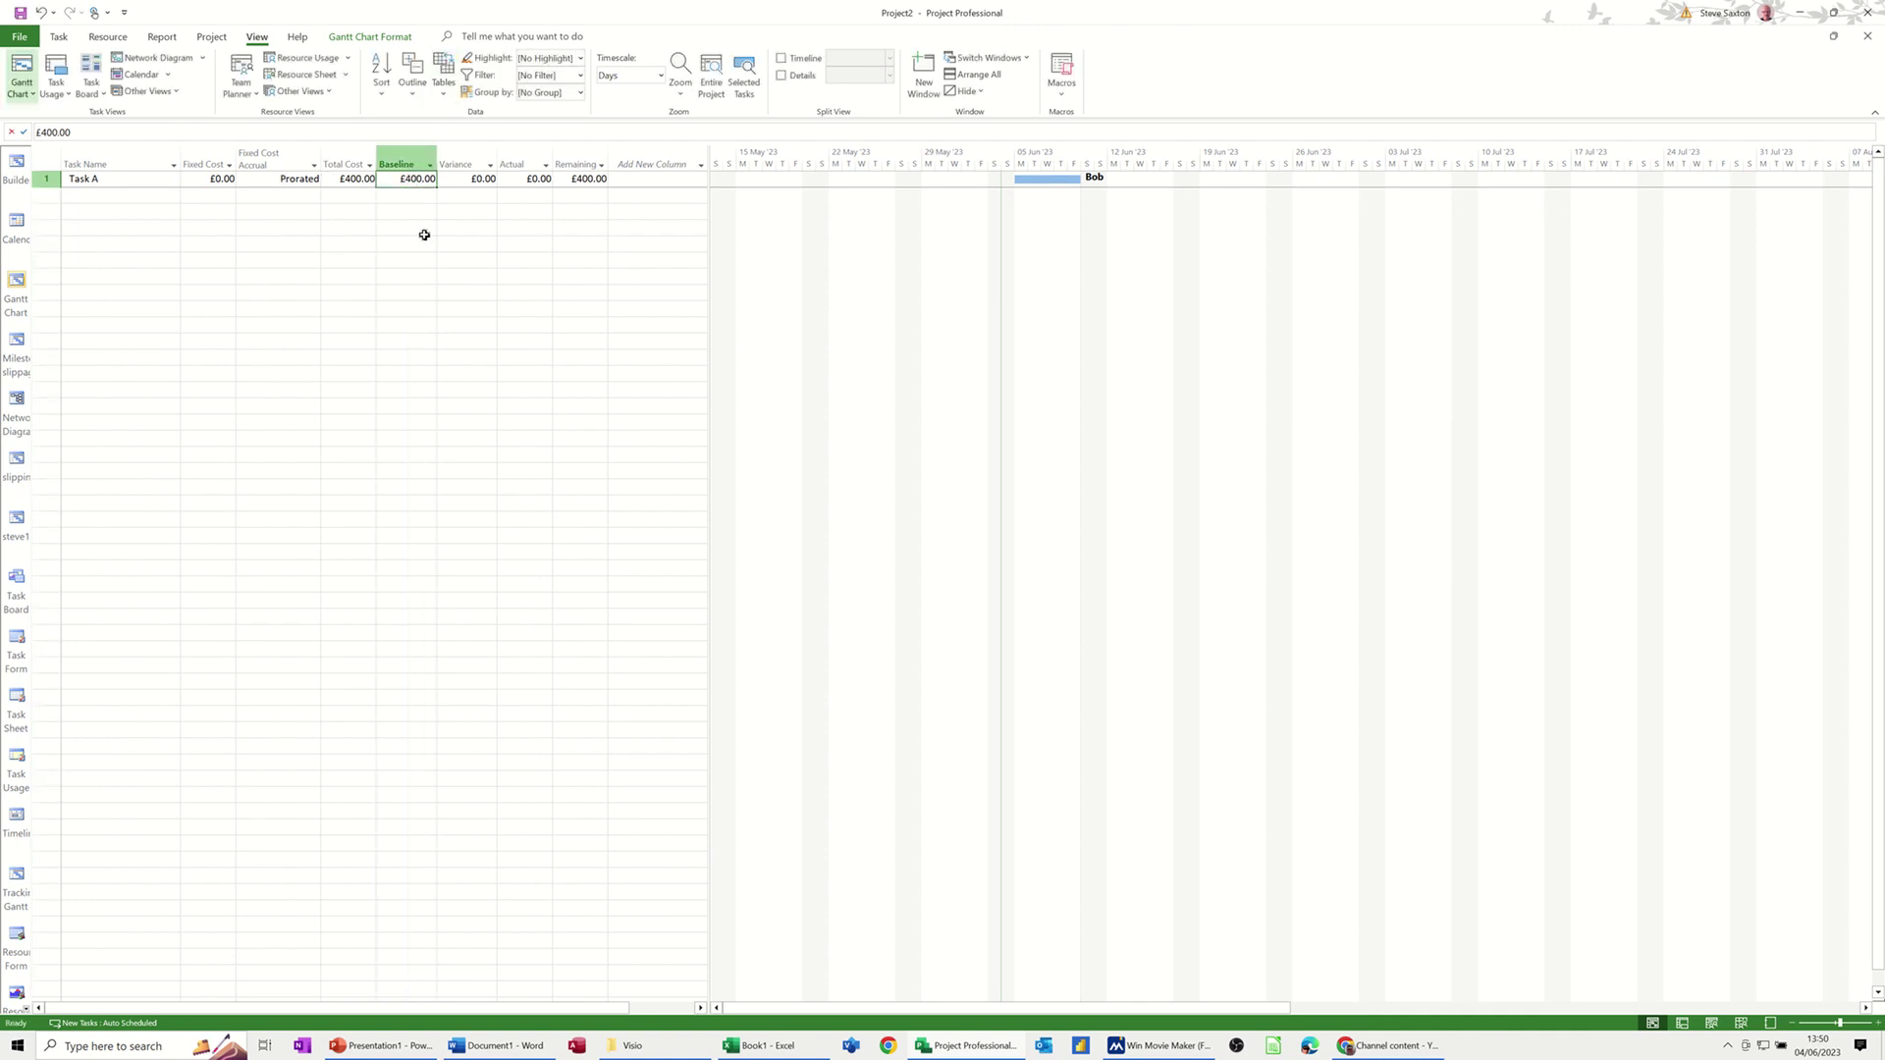
Apply the Earned Value table and widen the sheet to show PV through VAC
click(443, 96)
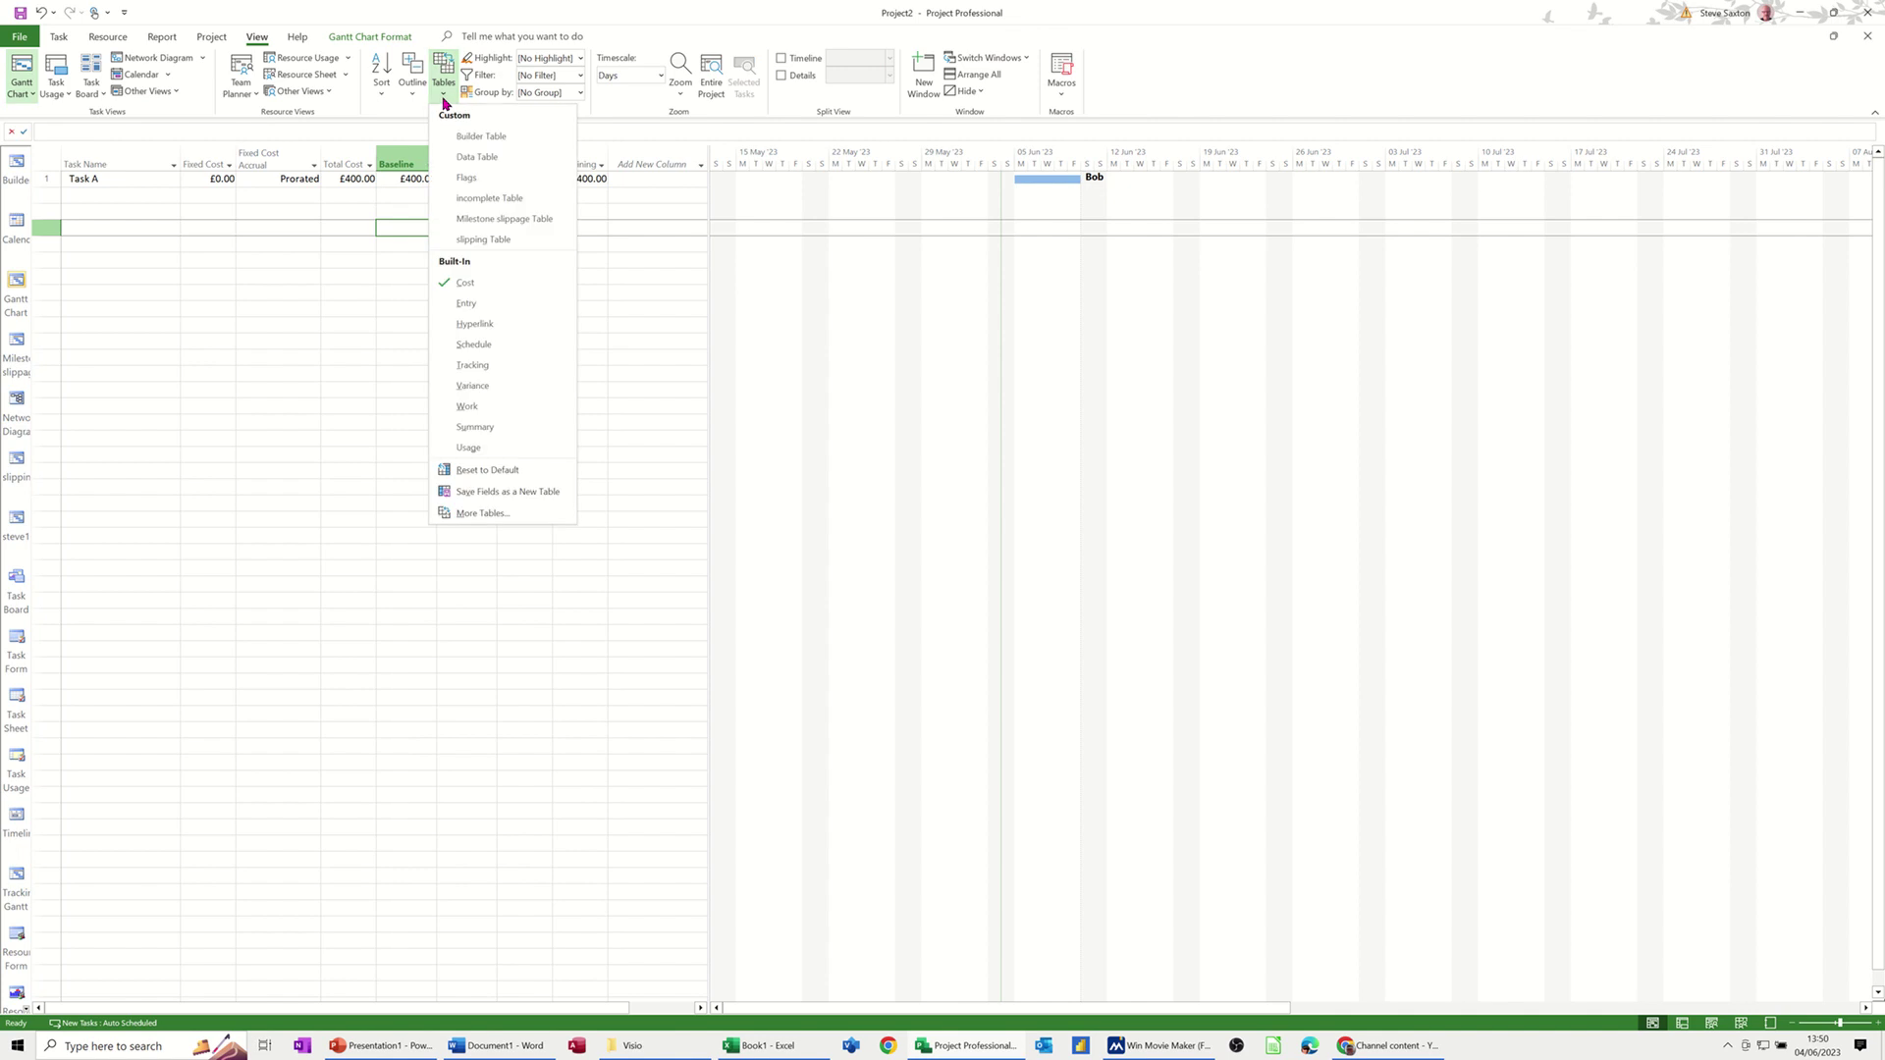
click(476, 513)
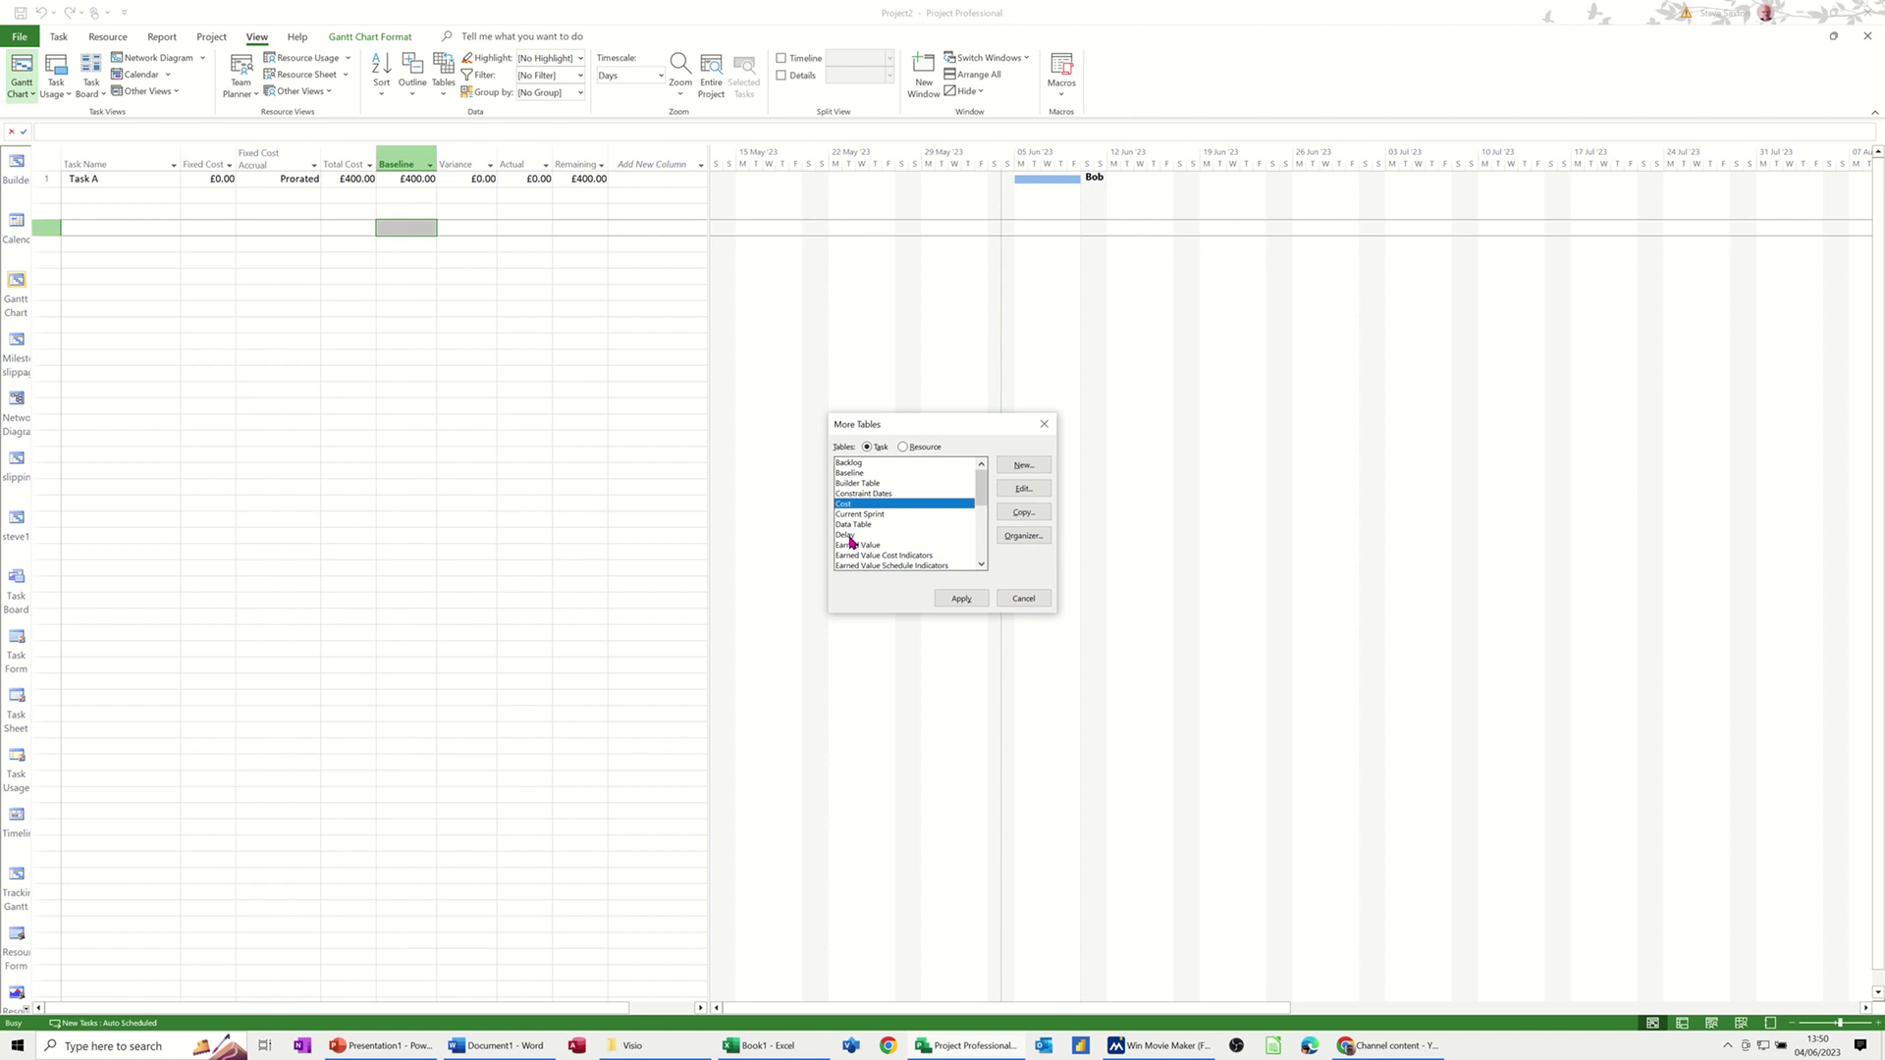
click(875, 556)
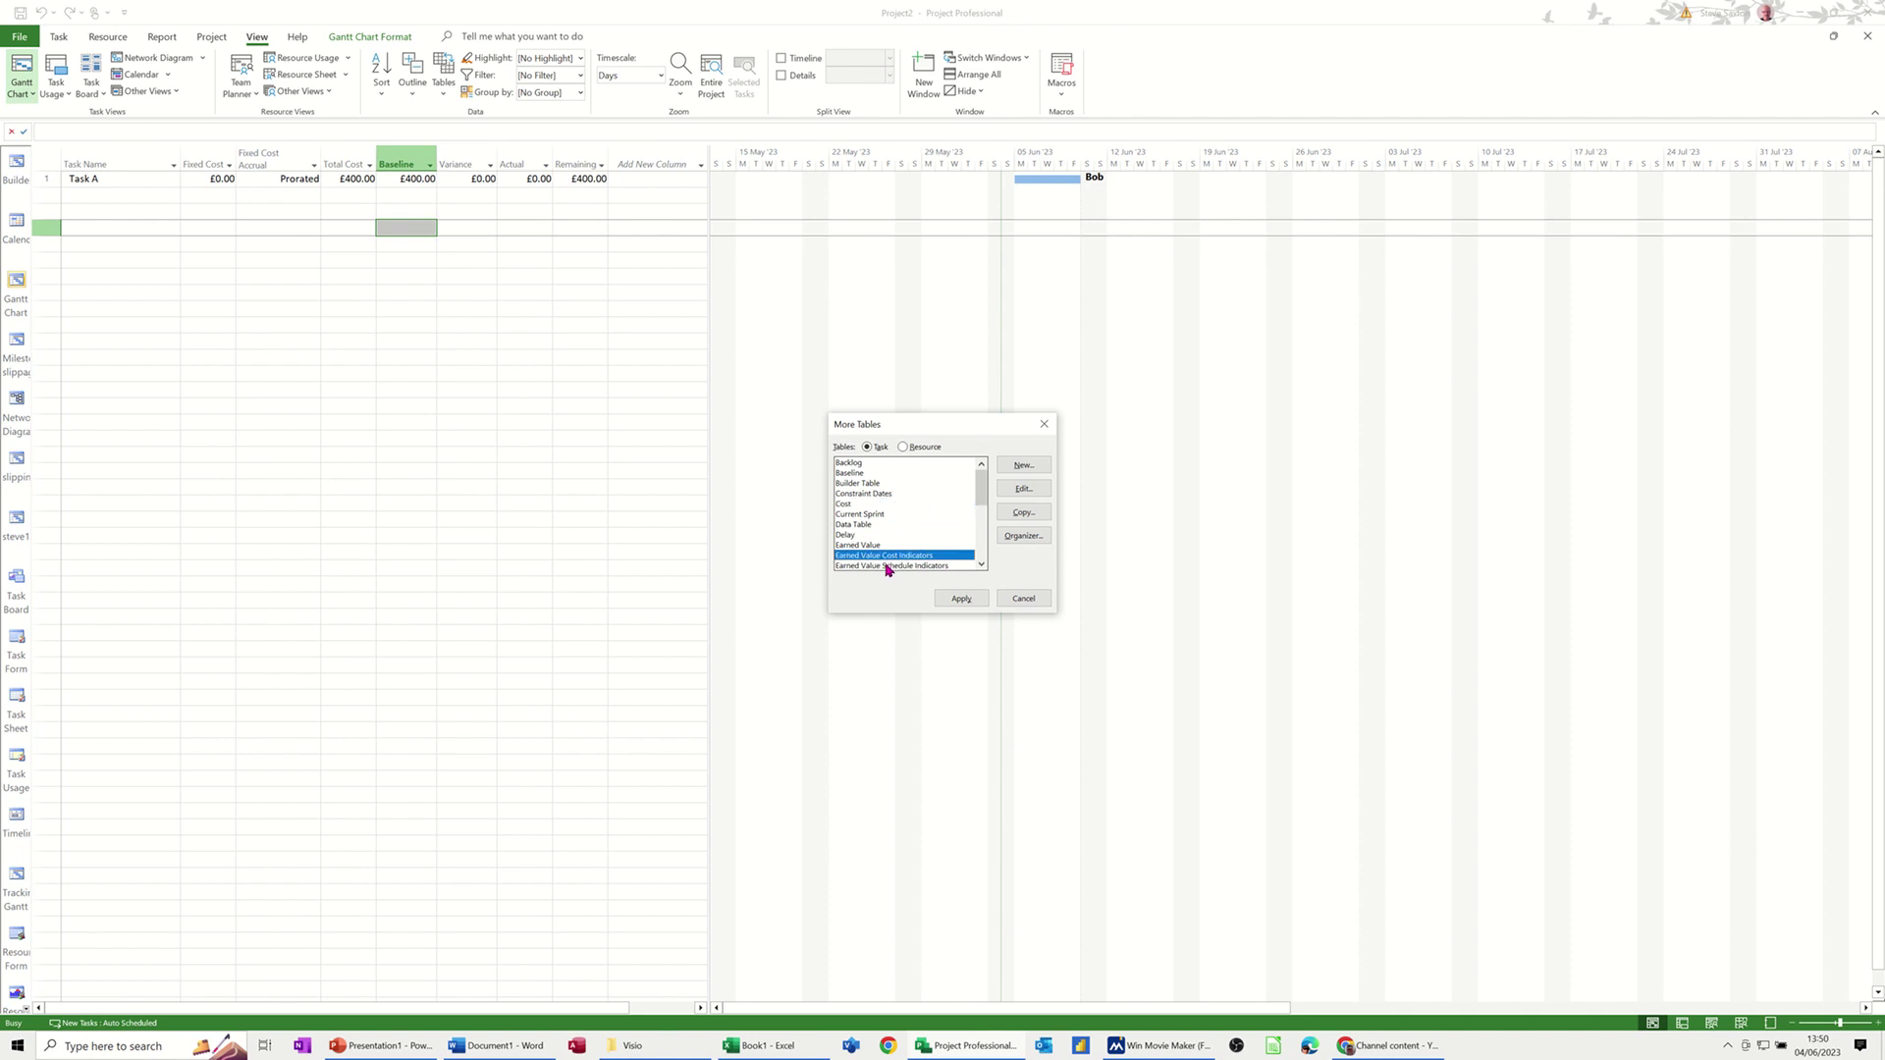
click(888, 567)
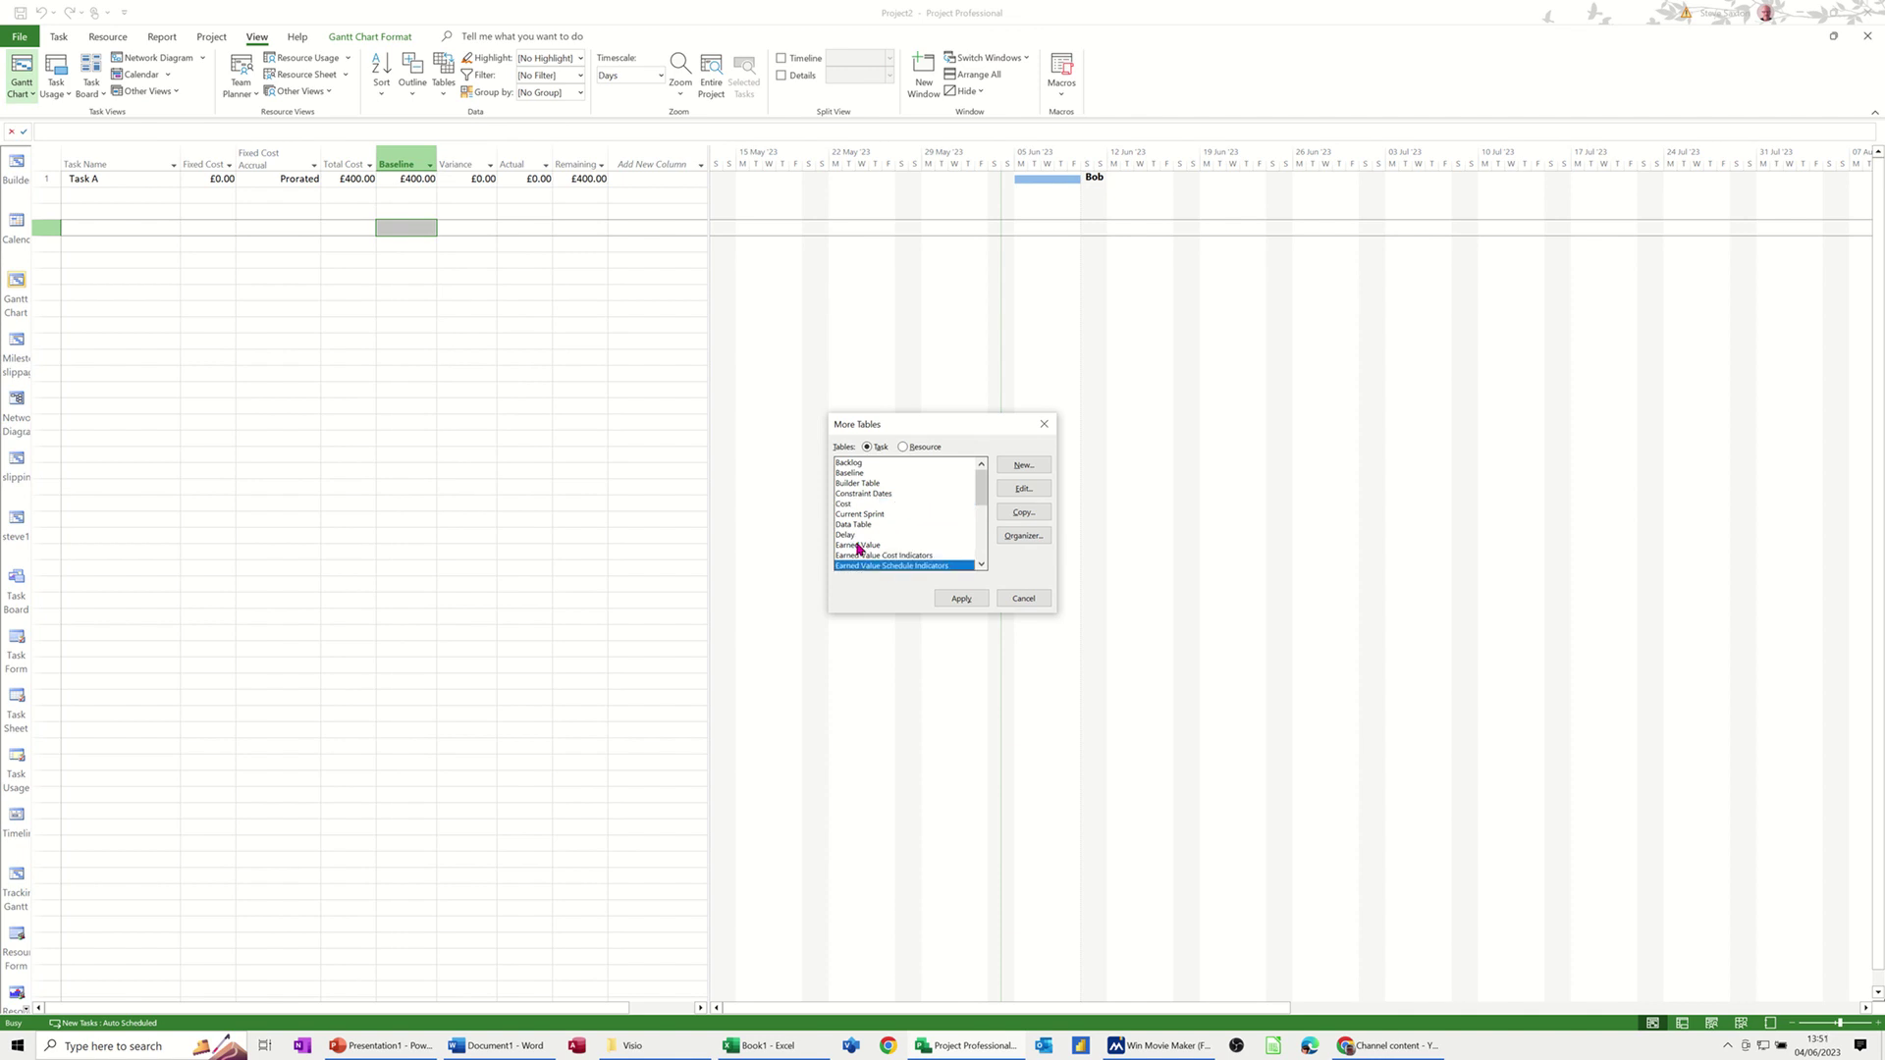
click(857, 546)
click(959, 600)
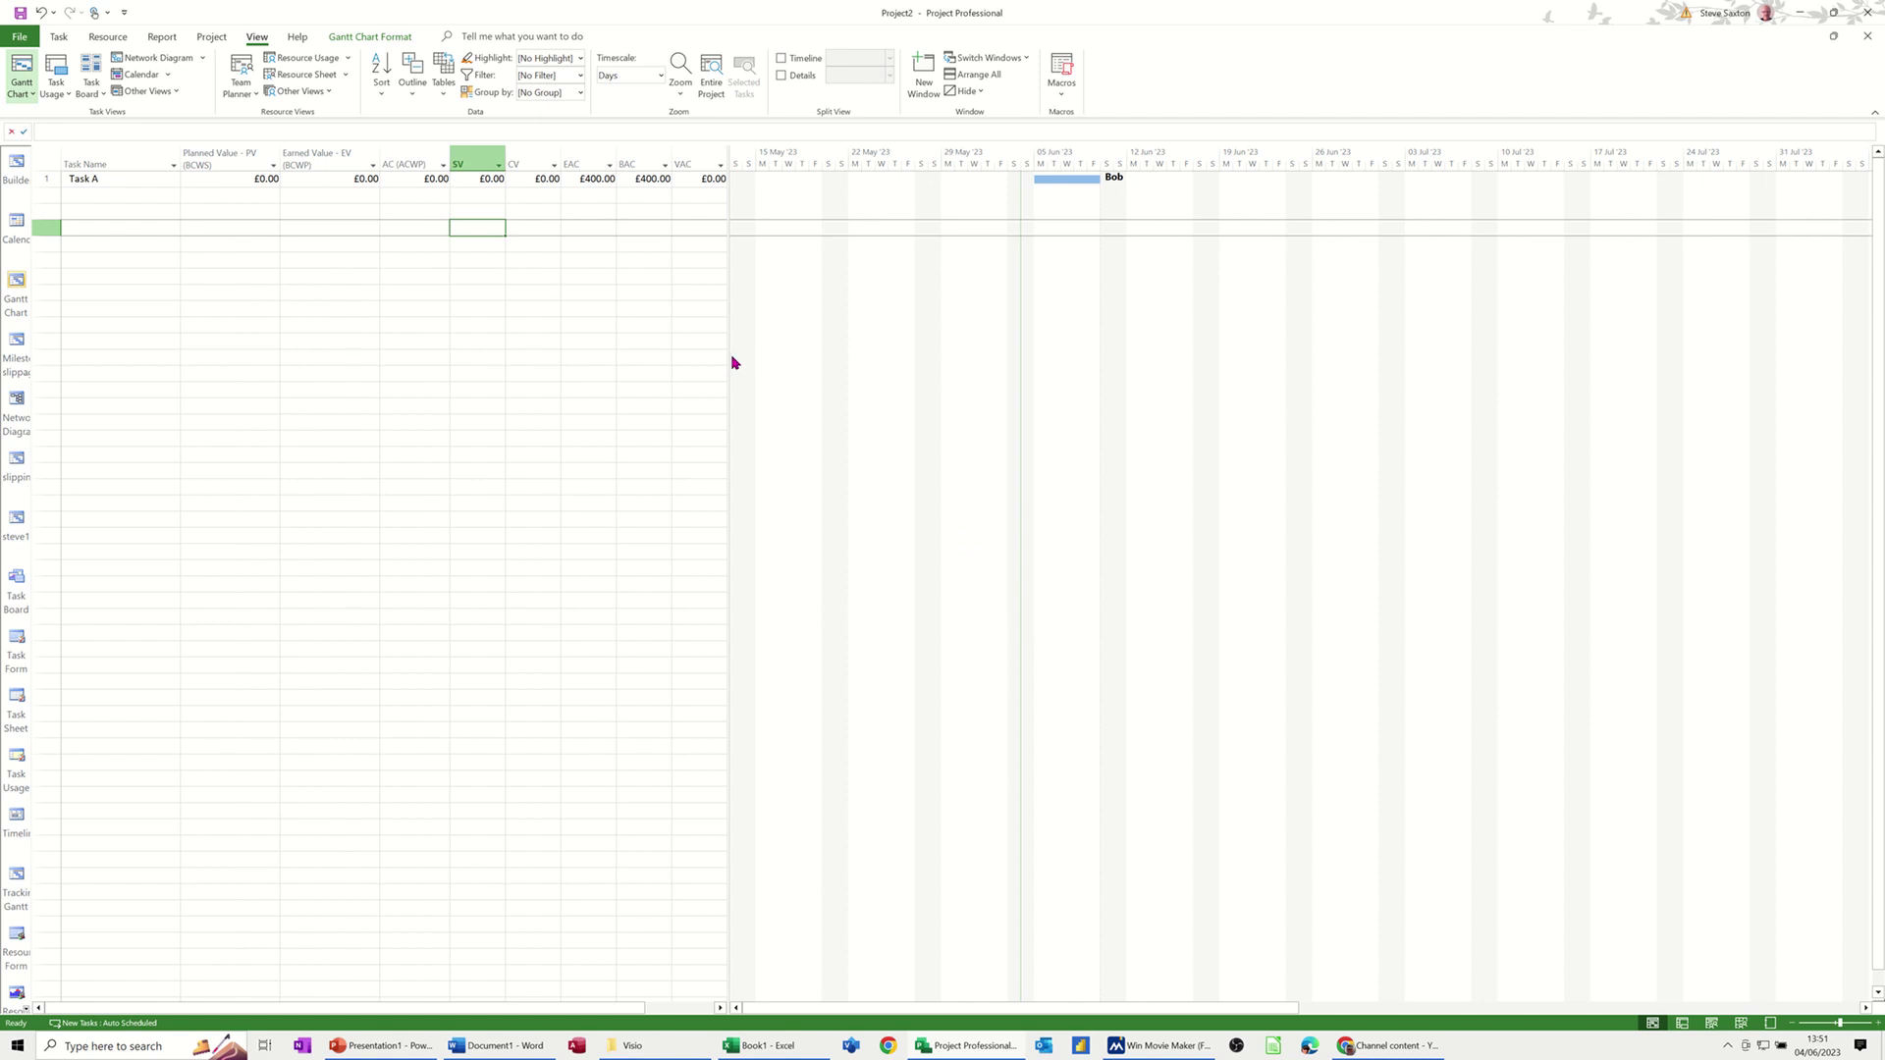
drag(729, 358, 891, 381)
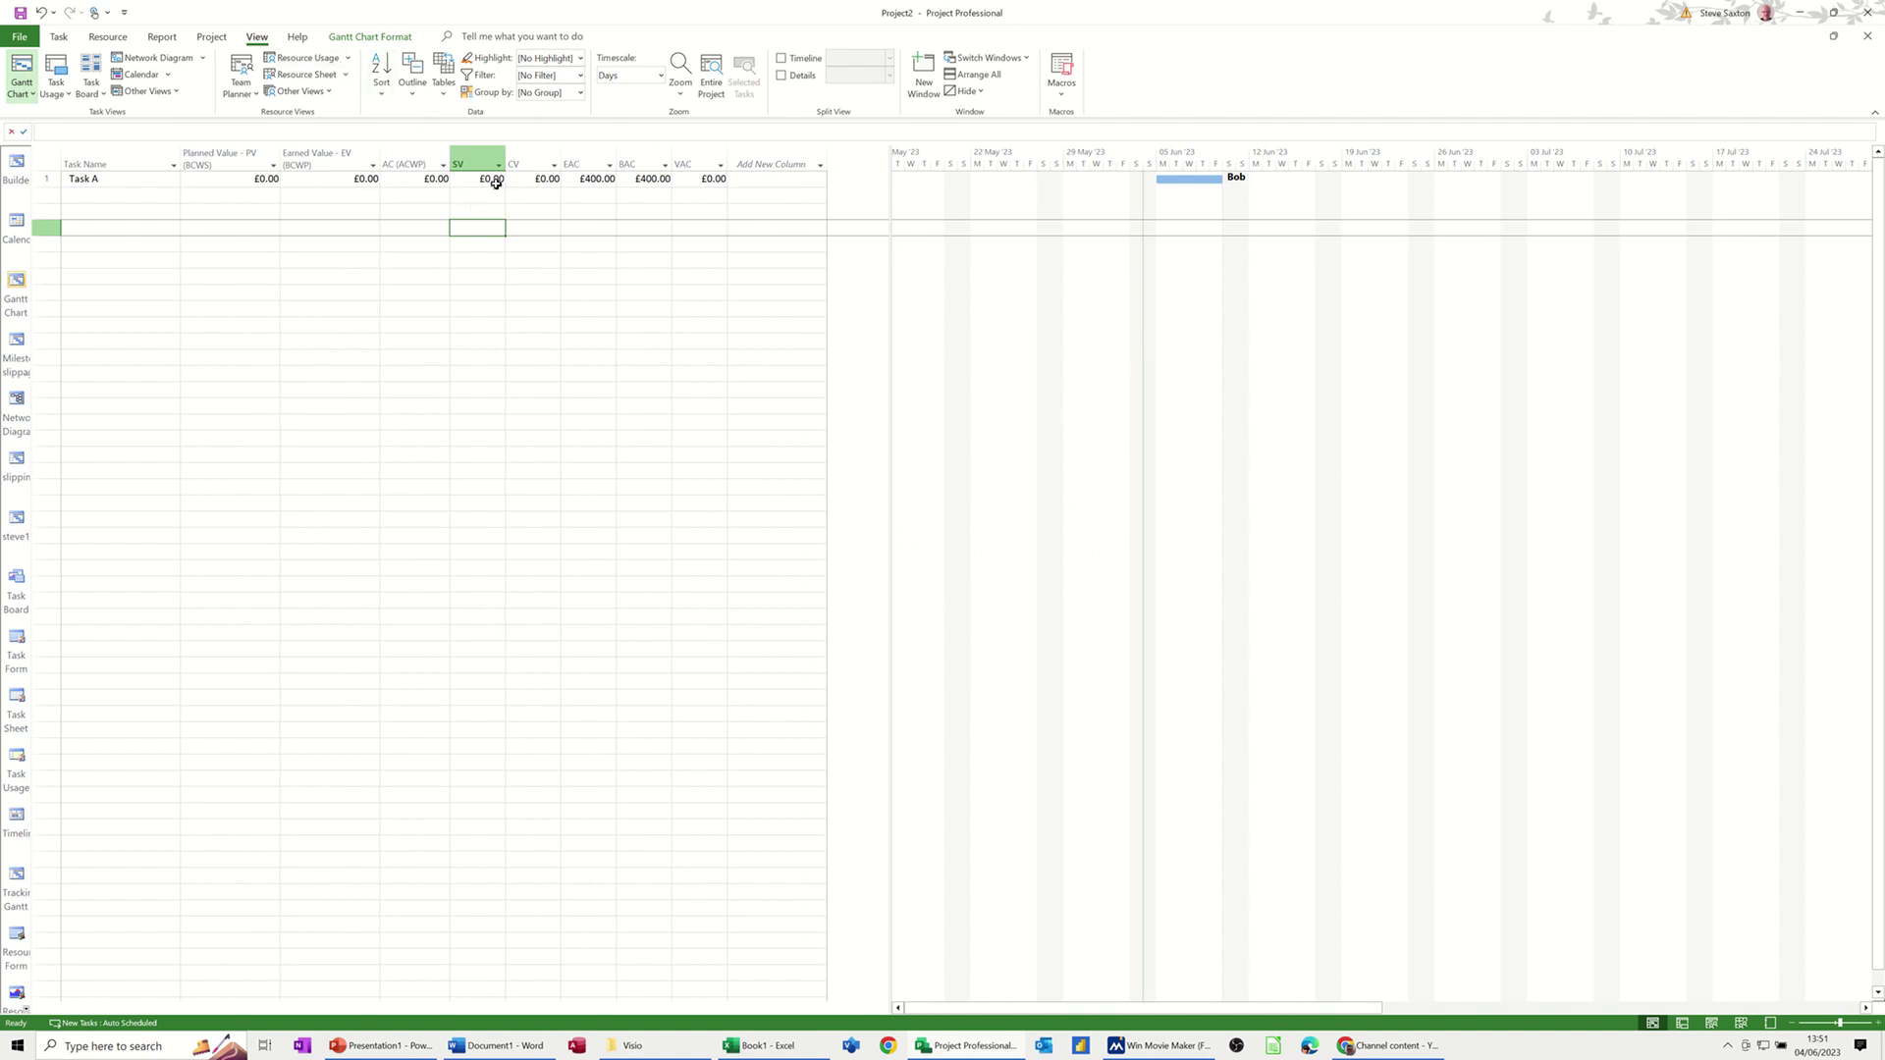
click(211, 39)
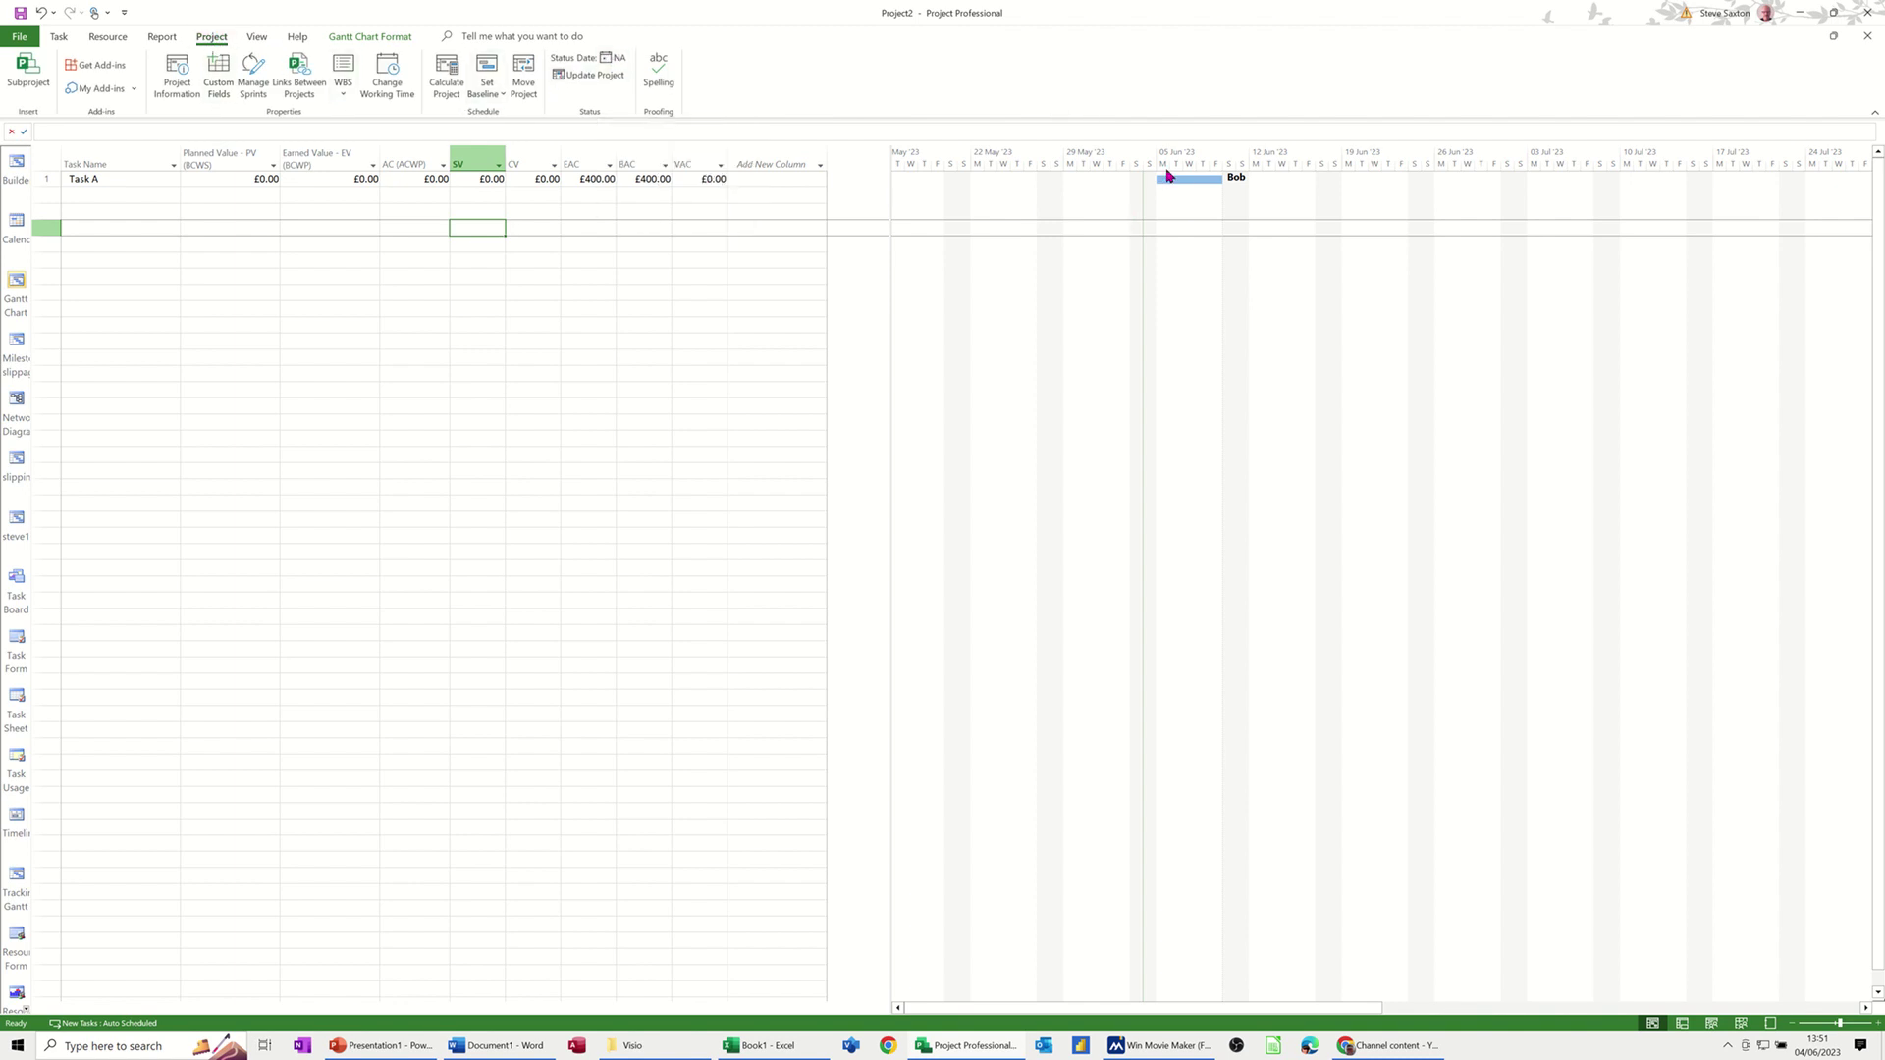
Set the status date to 5 June 2023, giving Task A PV £80.00 and SV -£80.00
click(608, 60)
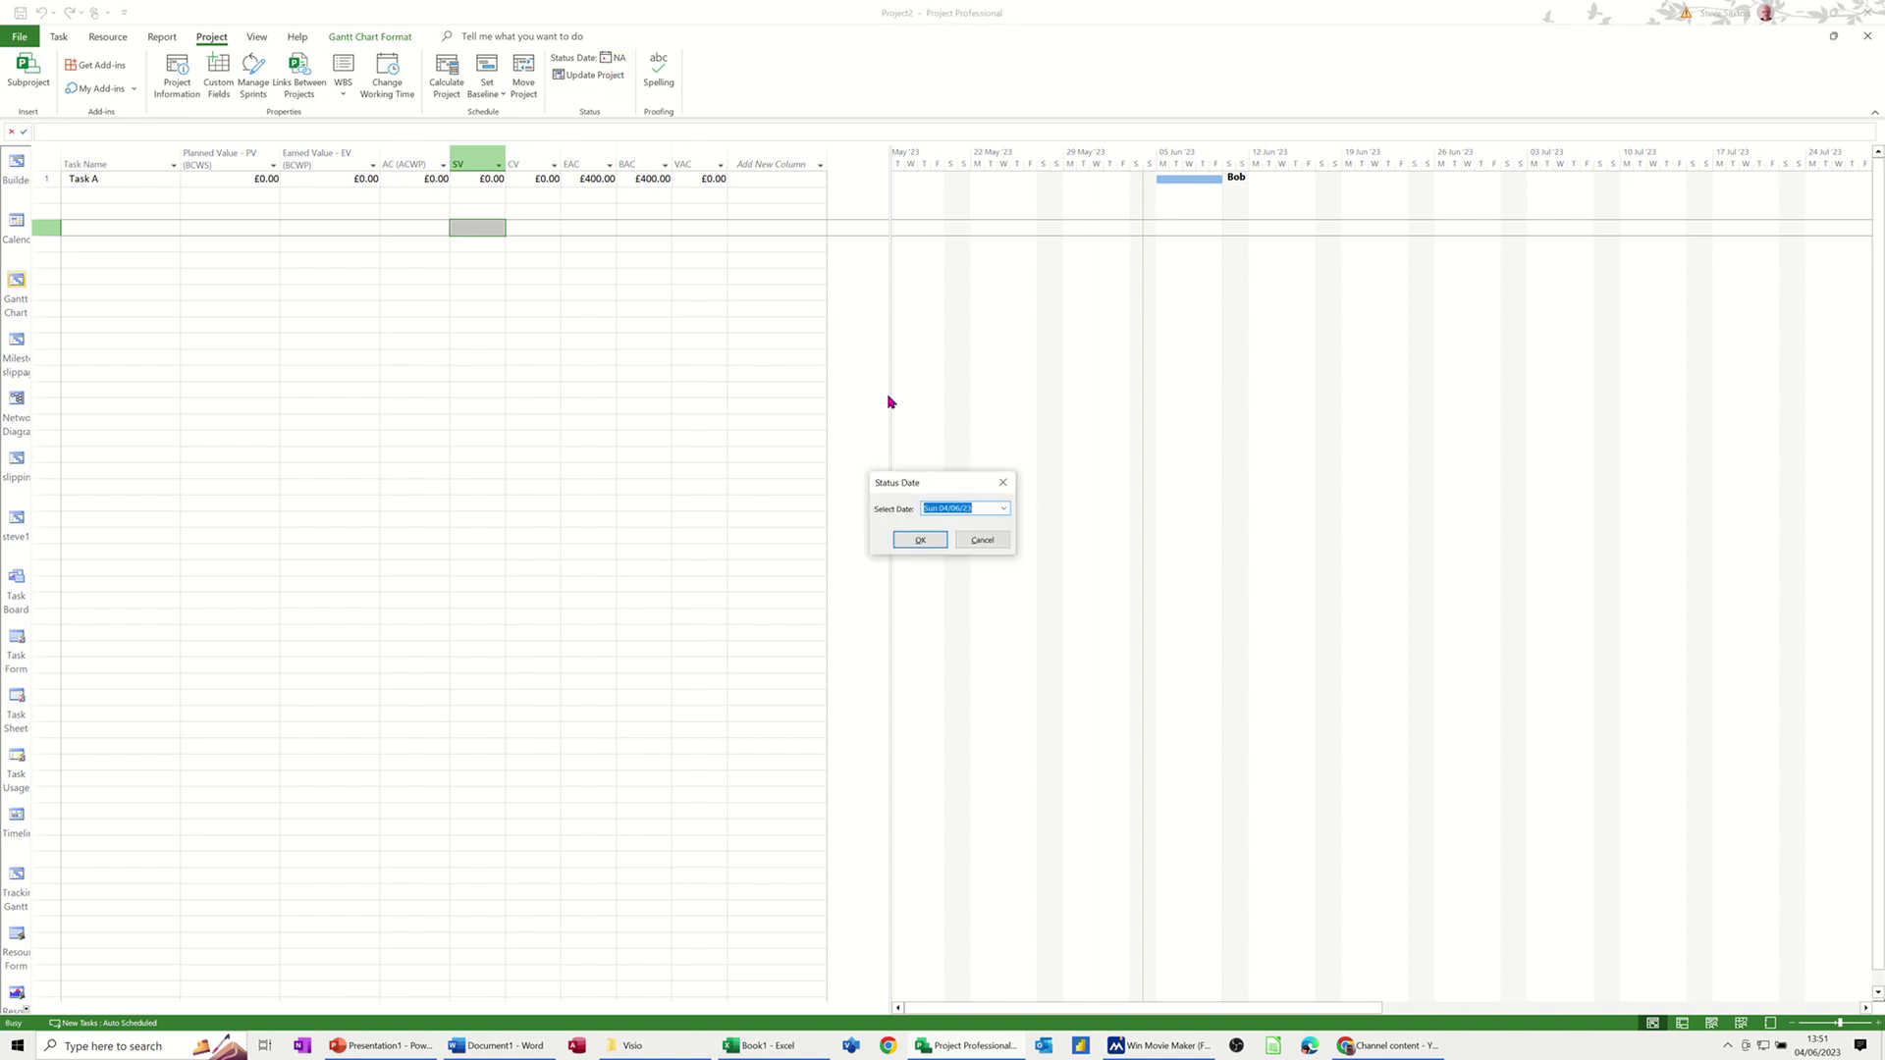
click(1005, 510)
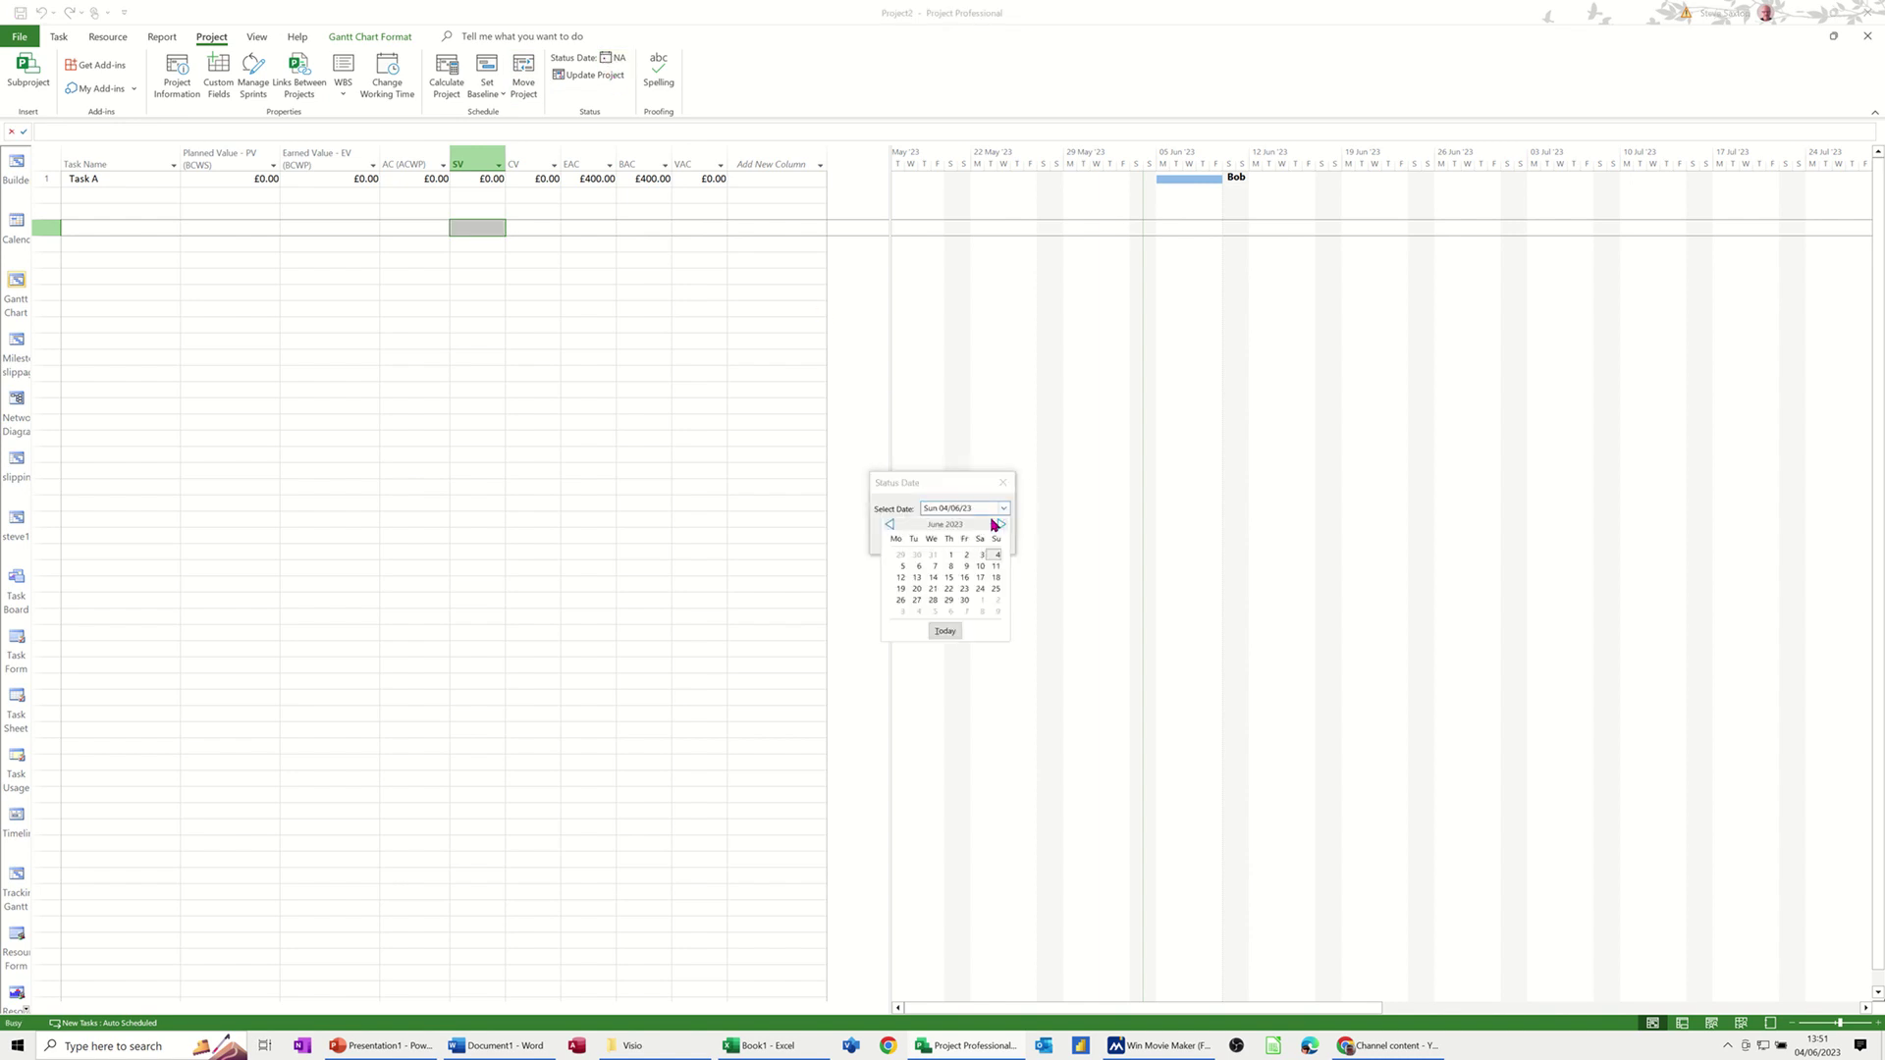
click(901, 567)
click(915, 541)
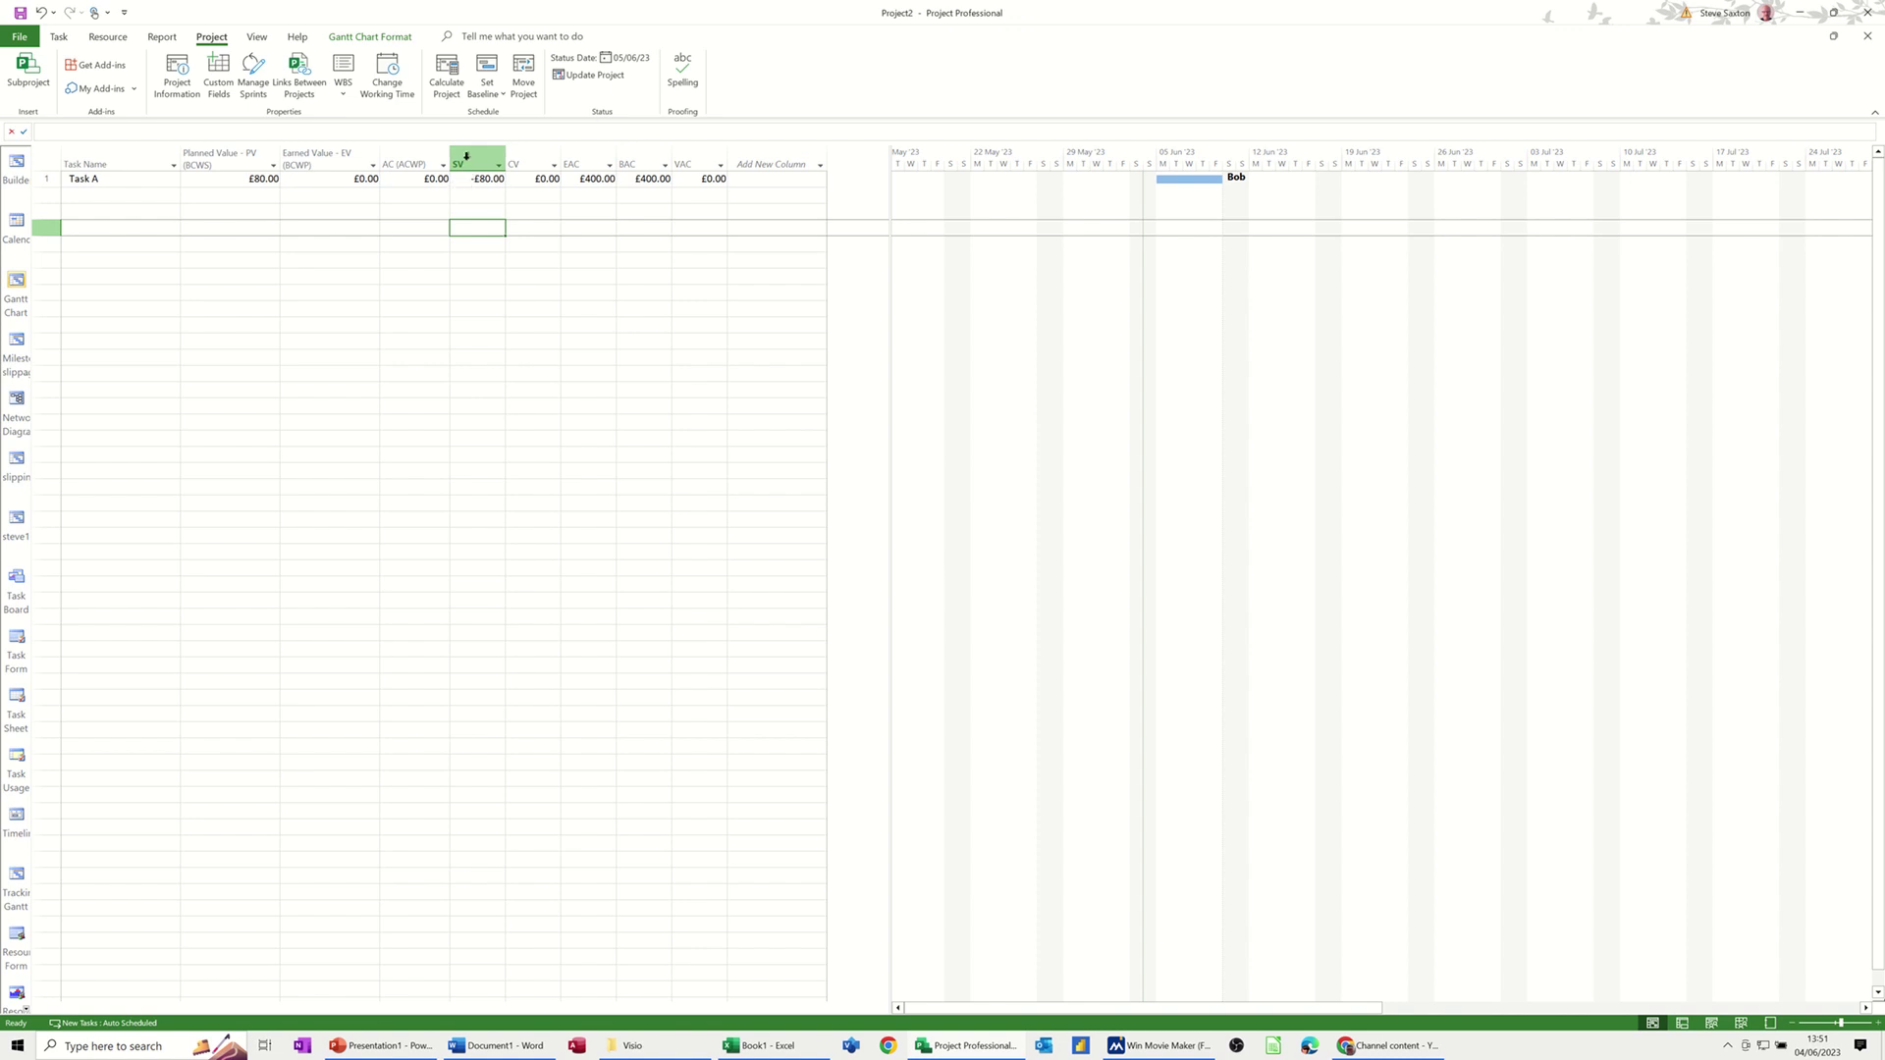
Check the description of the SV column in the Earned Value table
mouse_move(466, 156)
Add a % Complete column and mark Task A 20% complete, bringing EV and AC to £80.00
click(780, 163)
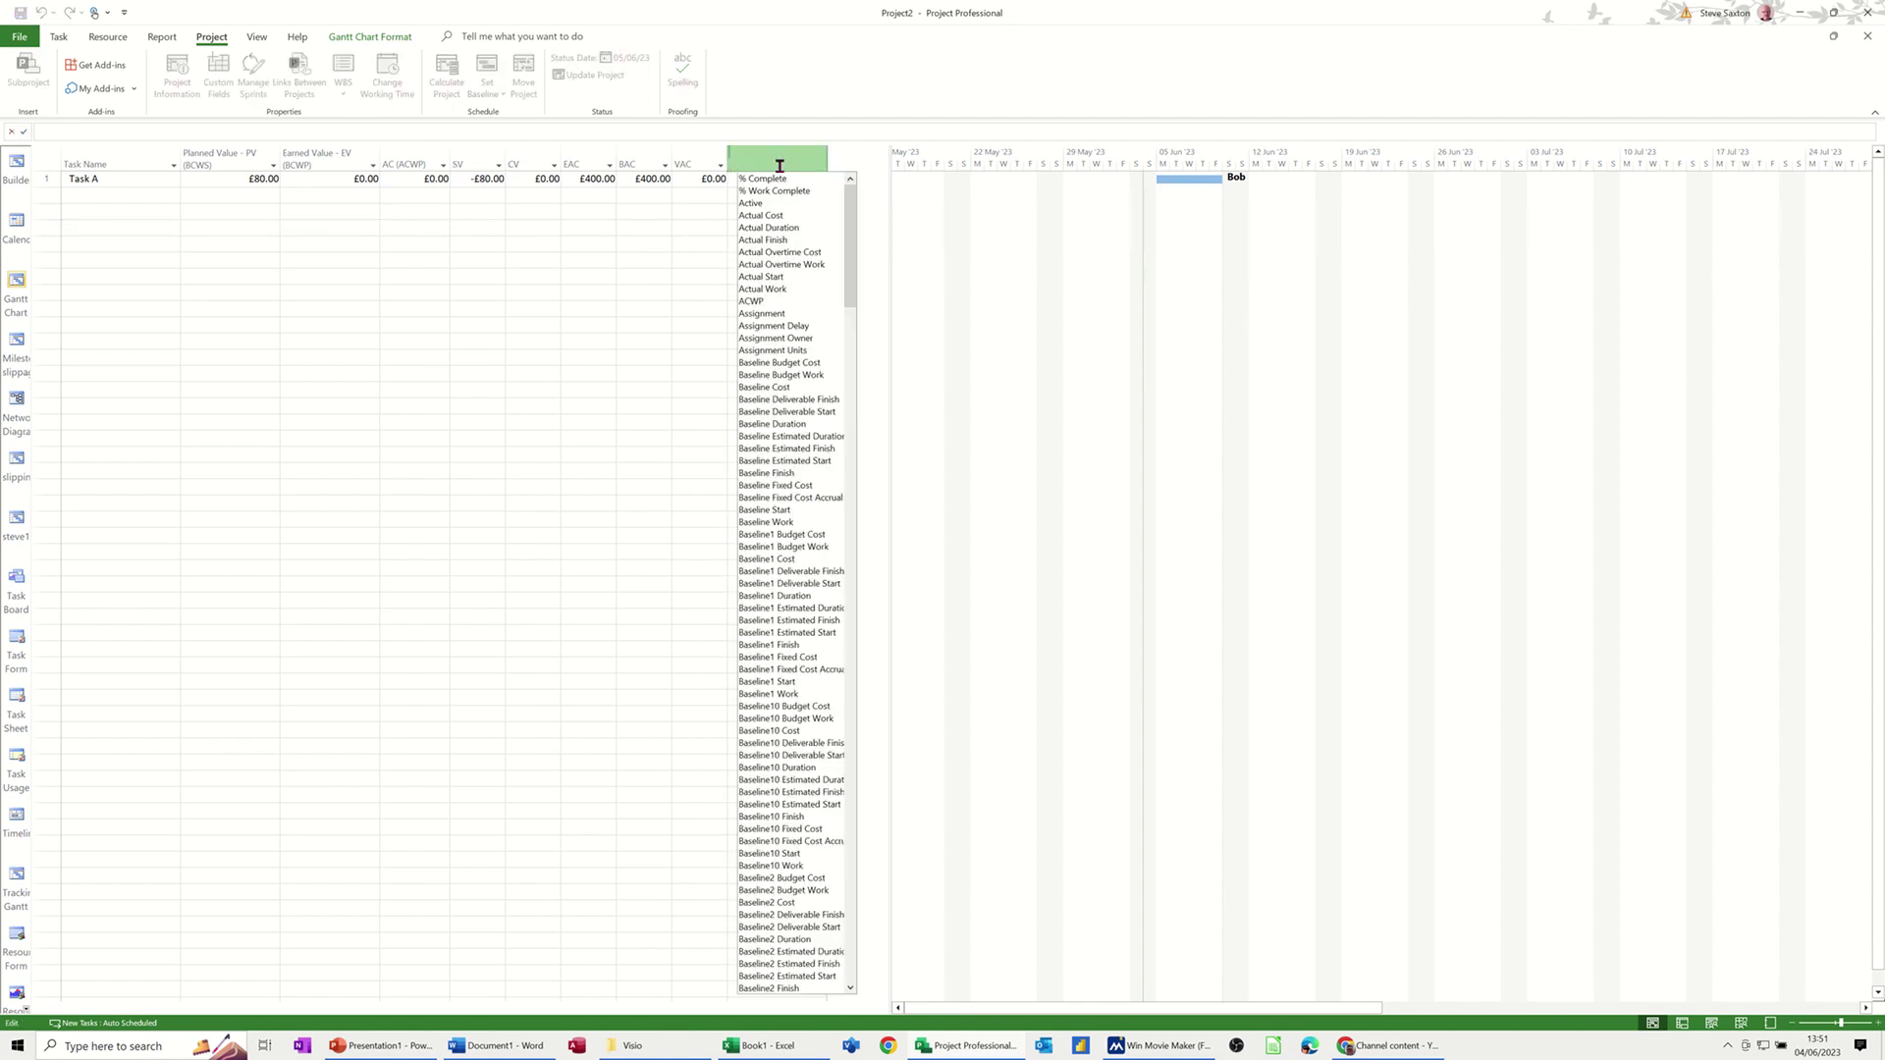
click(779, 181)
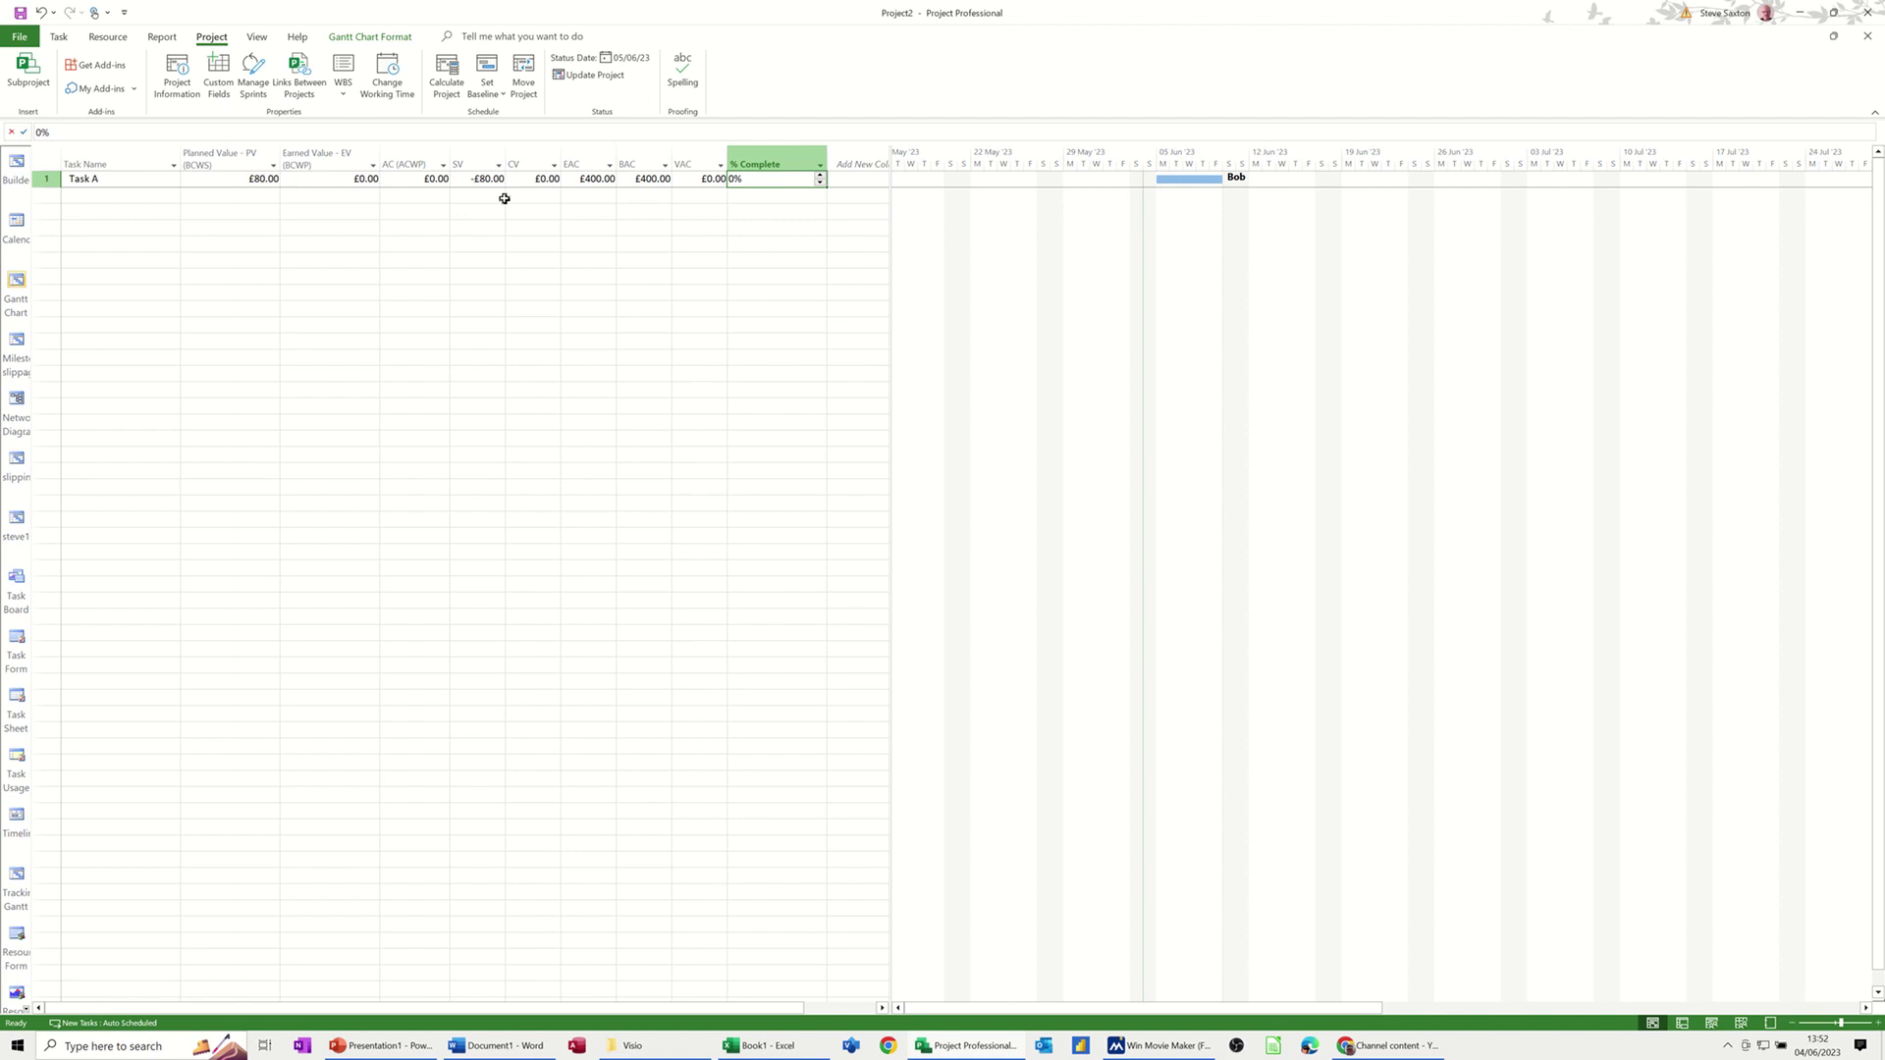
click(745, 180)
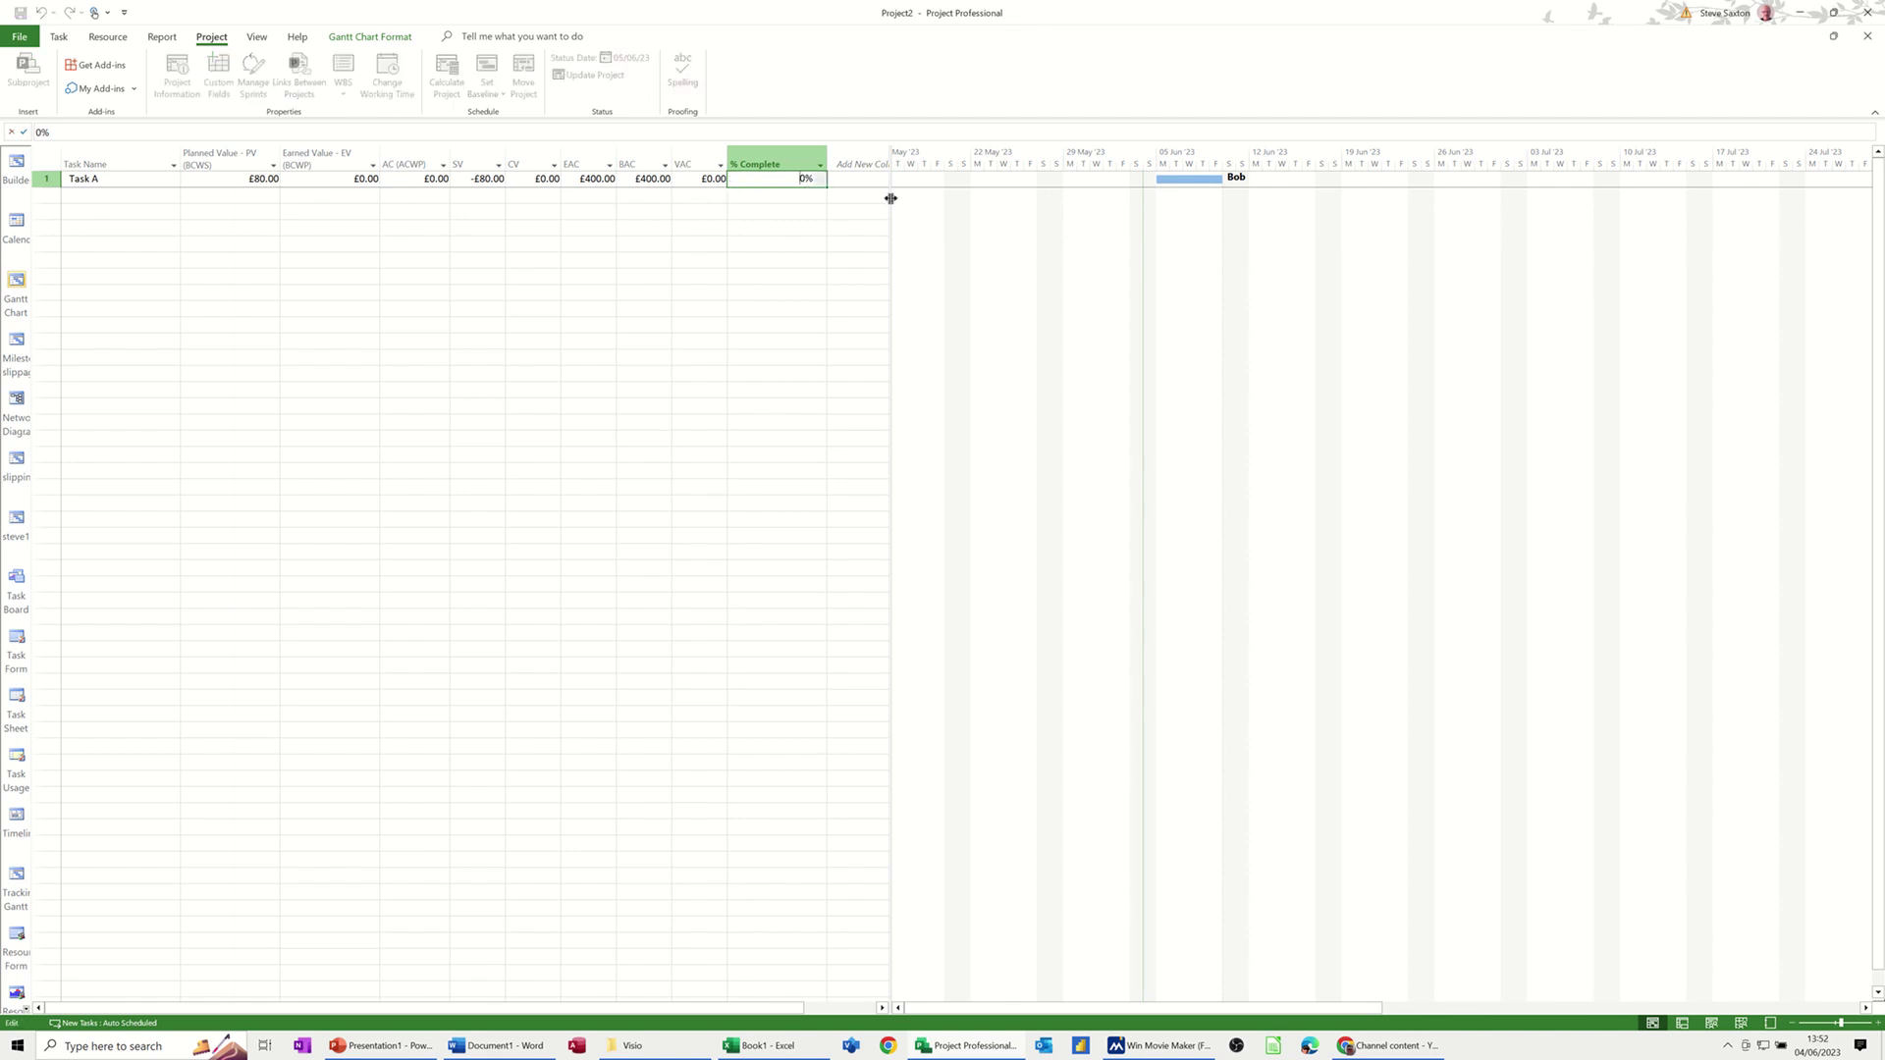
click(801, 179)
text(2)
key(Return)
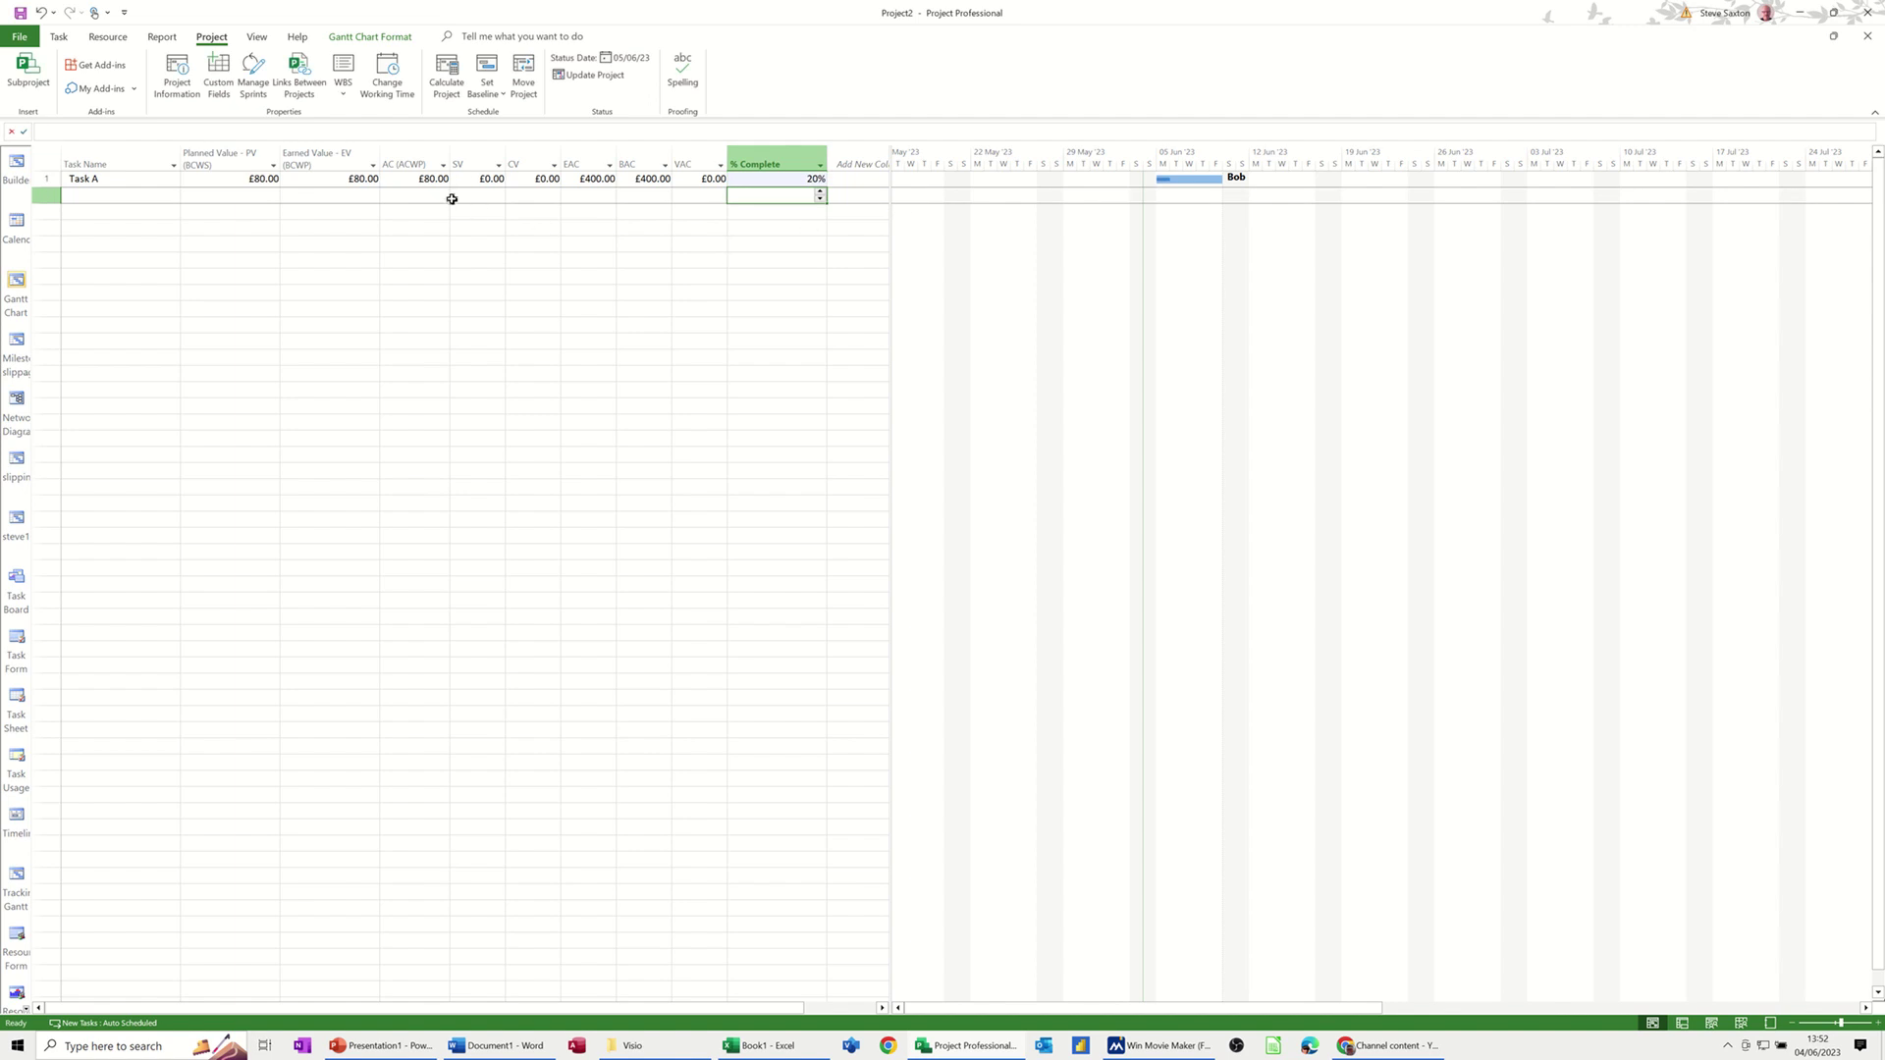
click(408, 177)
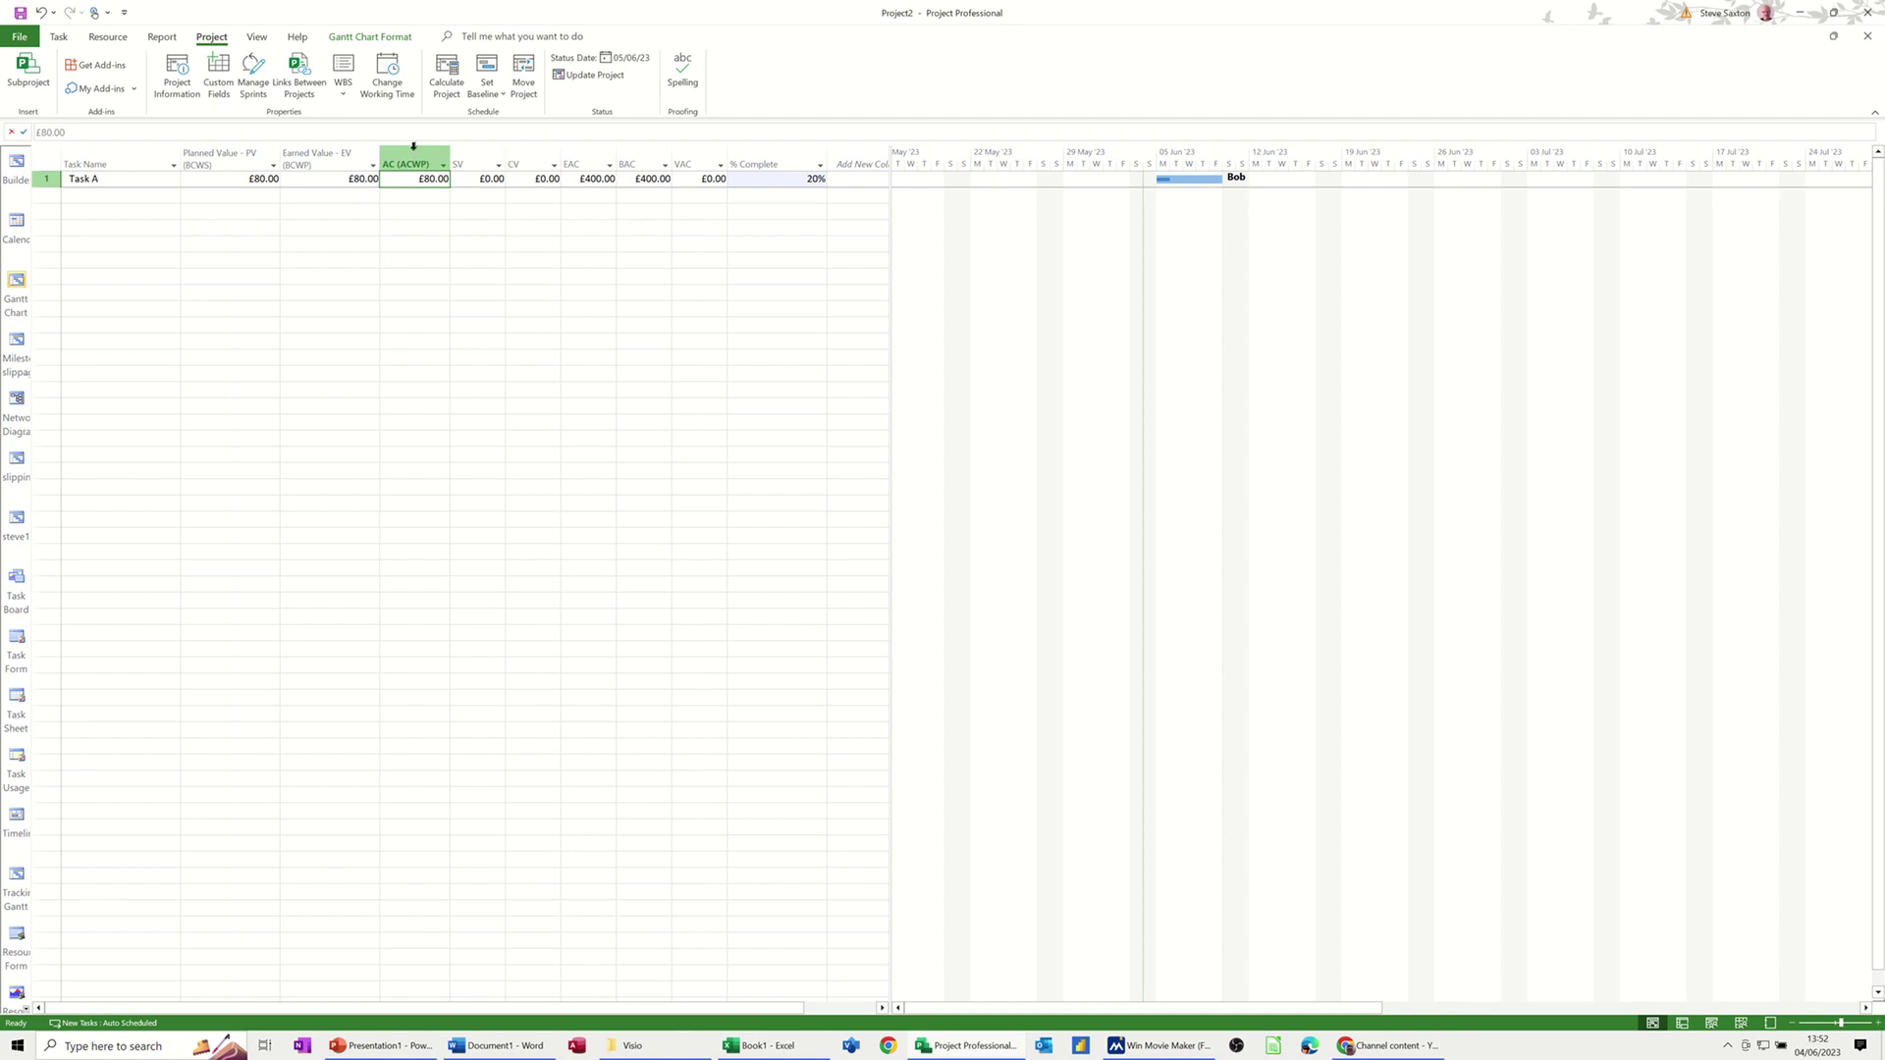
Move the status date to 6 June 2023
click(637, 58)
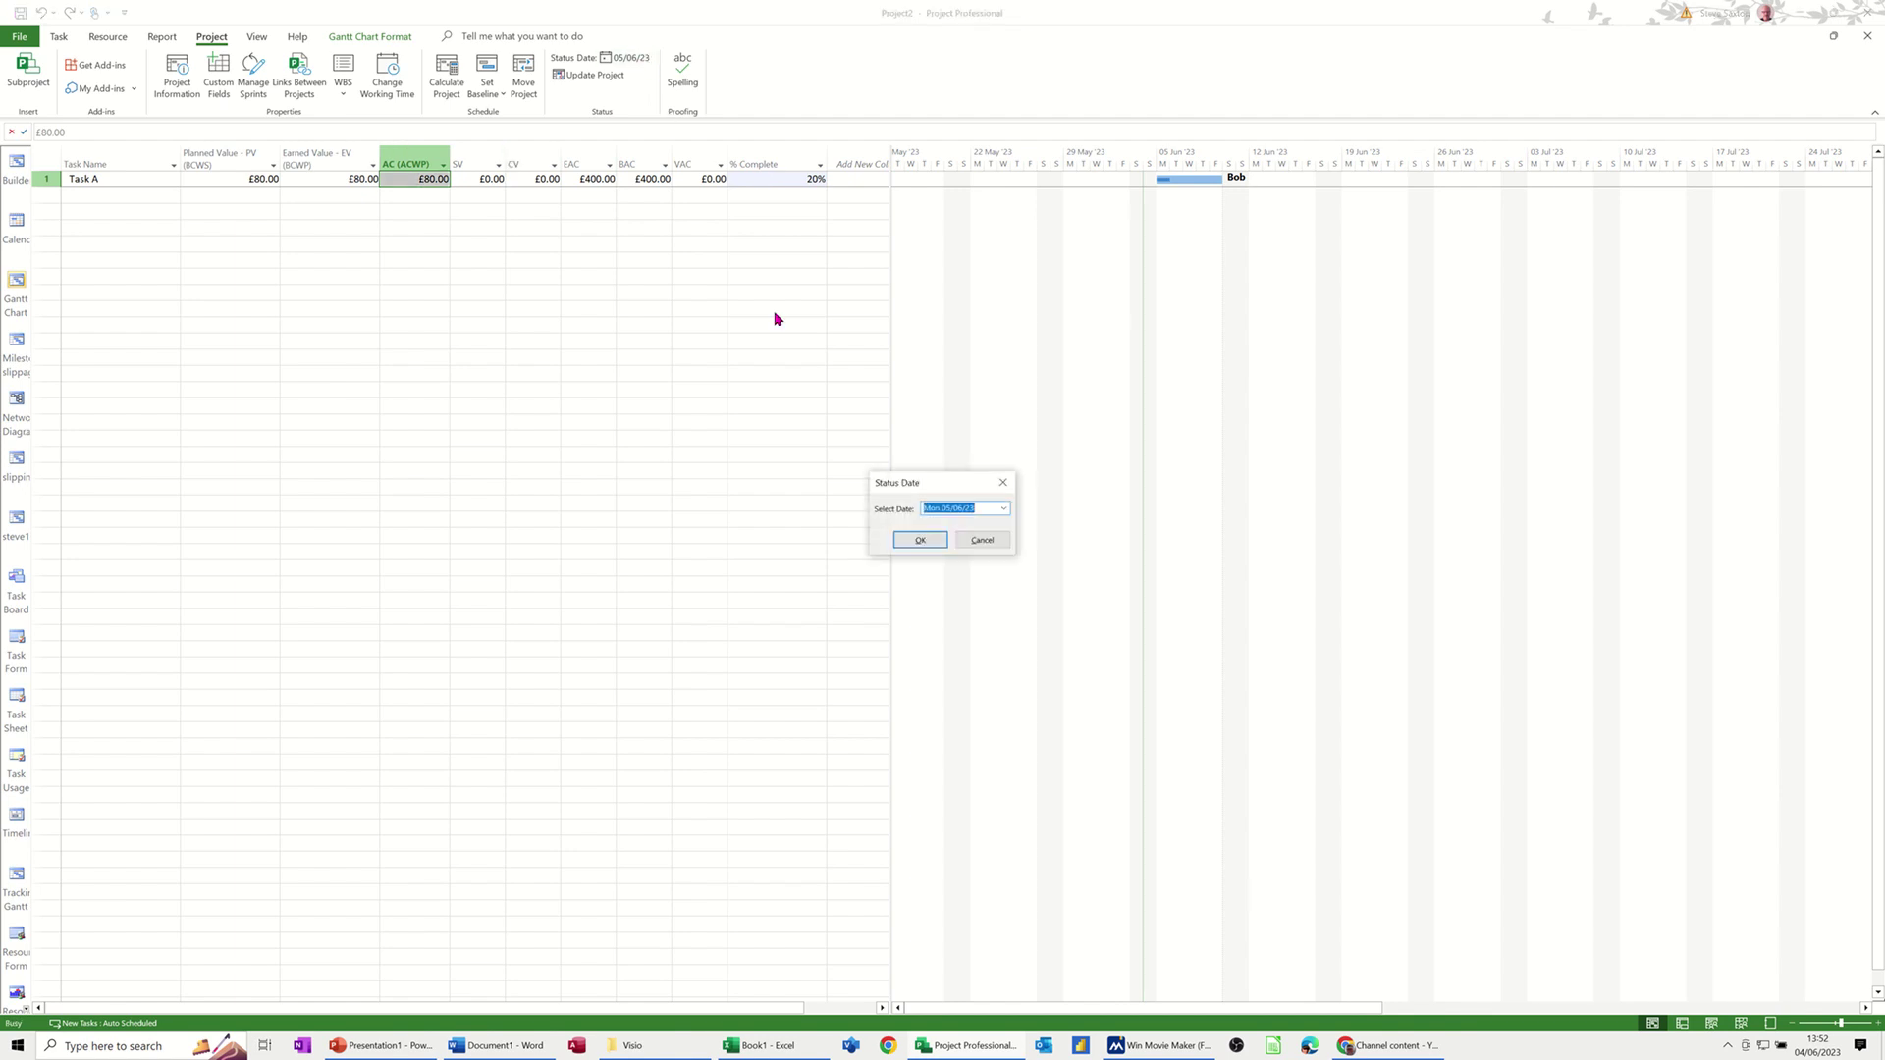
click(1003, 509)
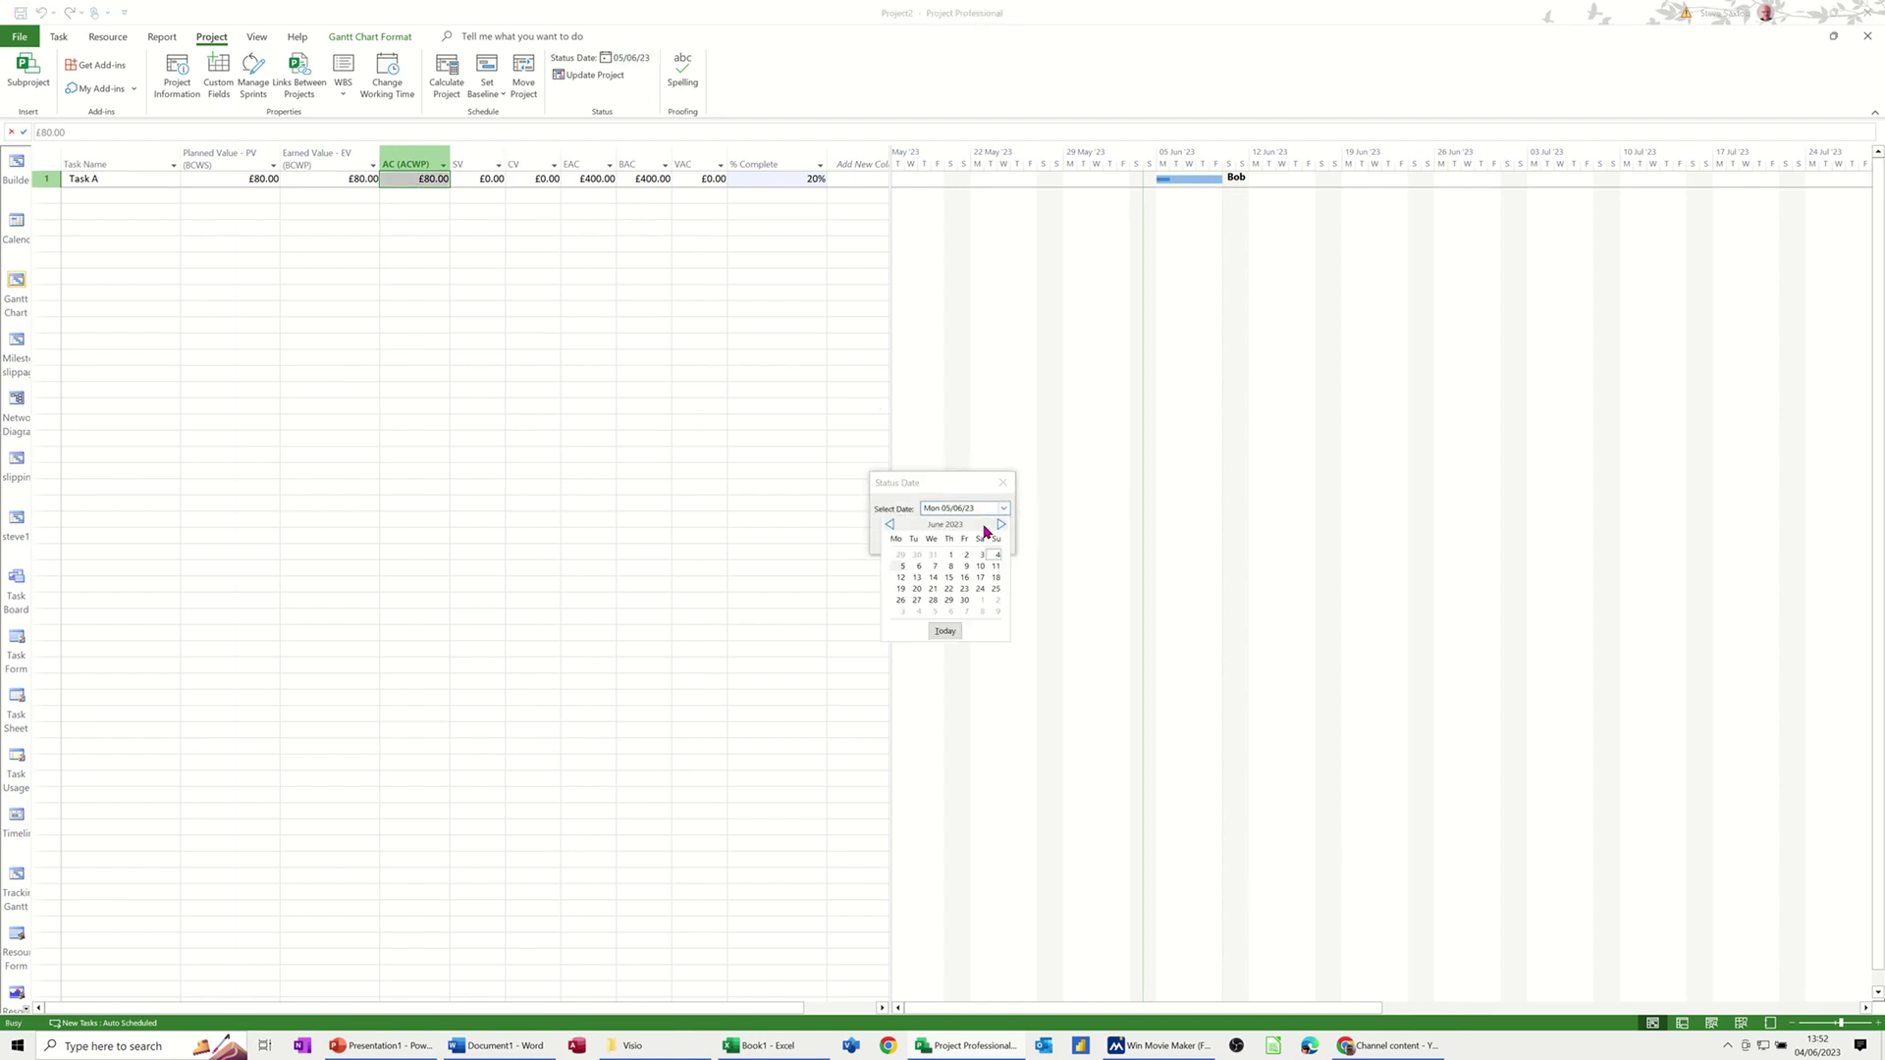
click(919, 567)
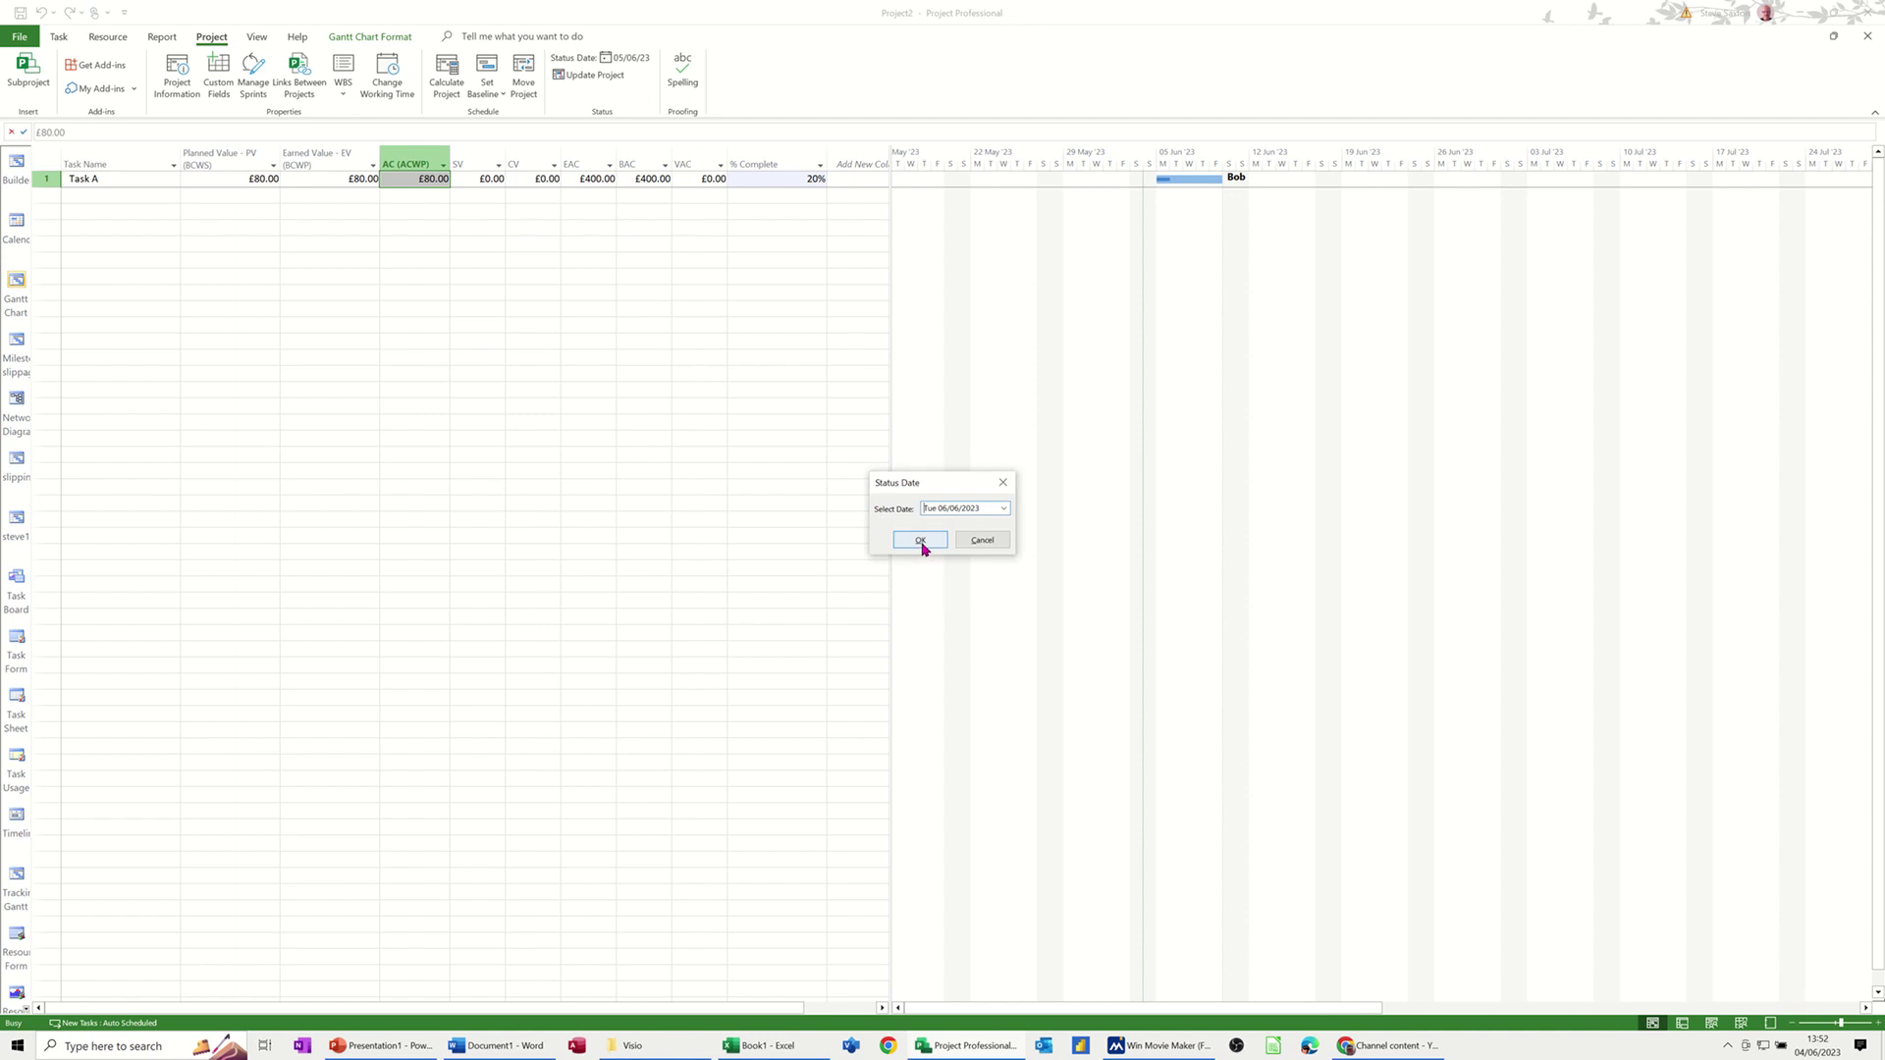
click(920, 541)
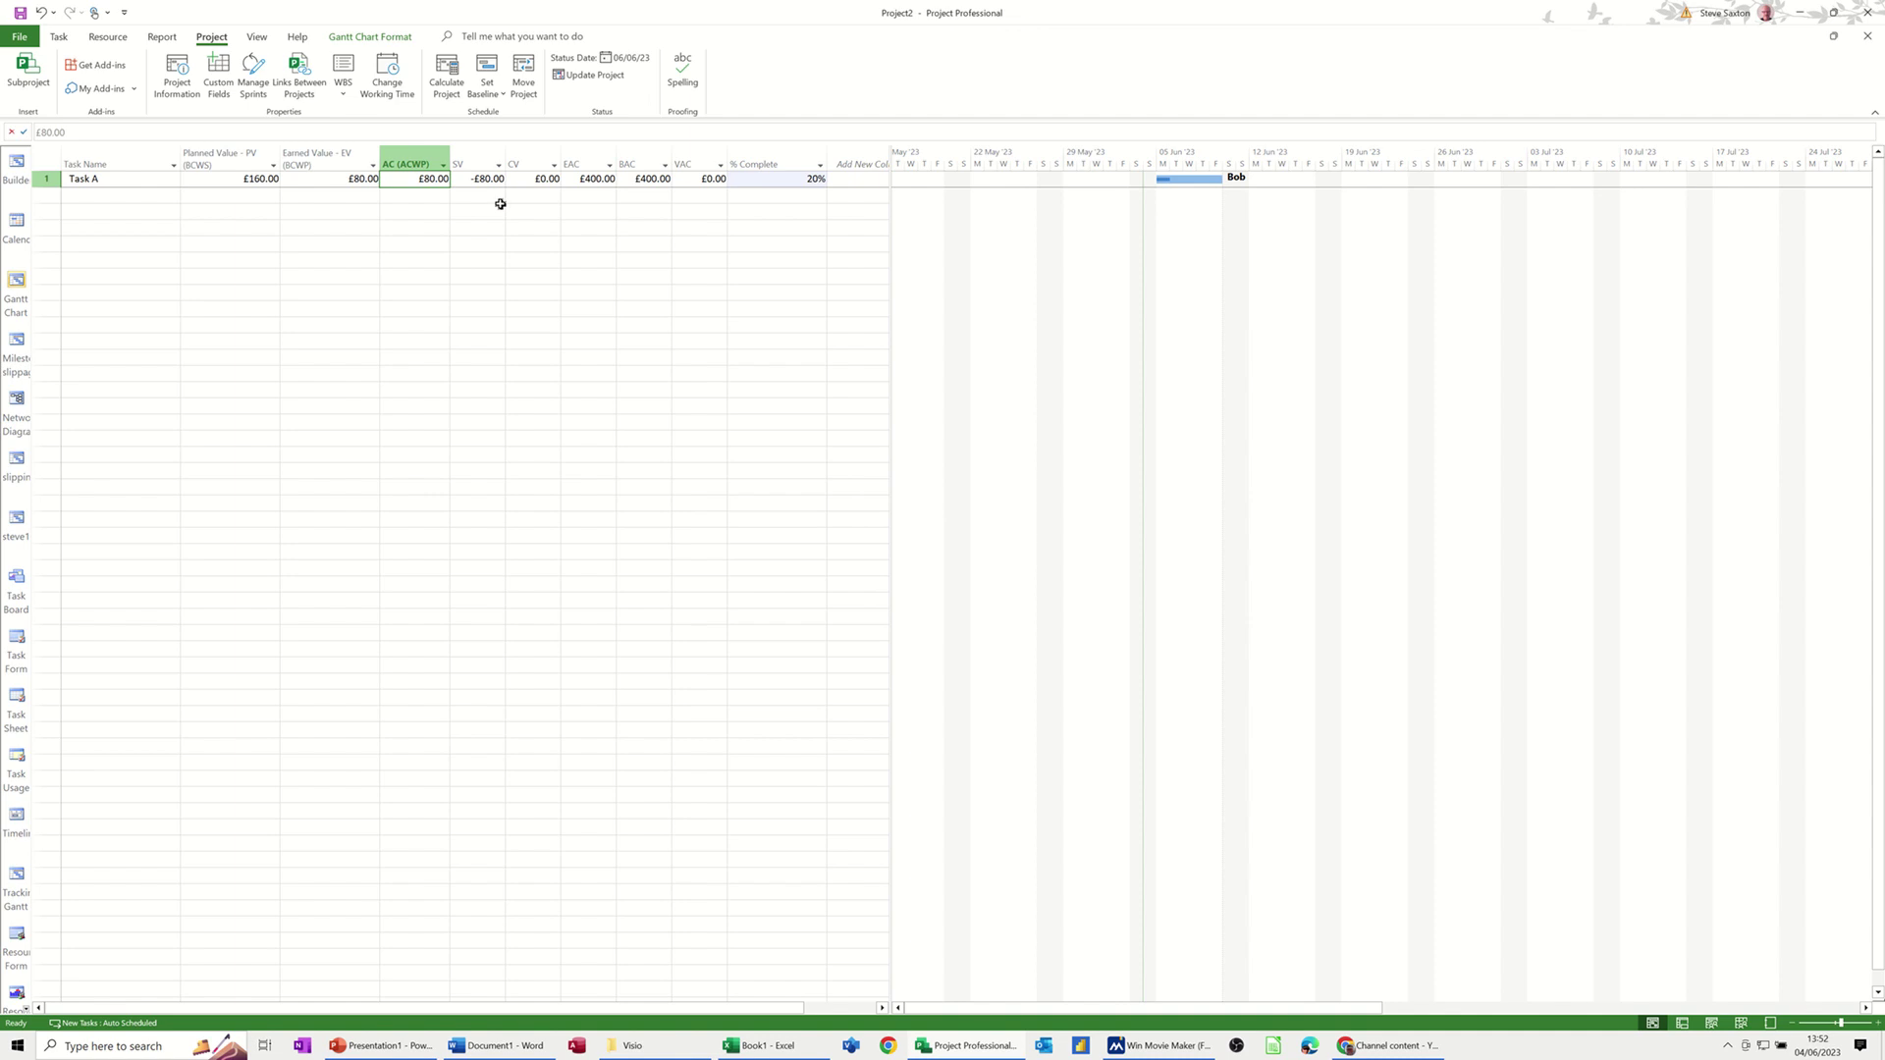
Return the status date to 5 June 2023
click(624, 58)
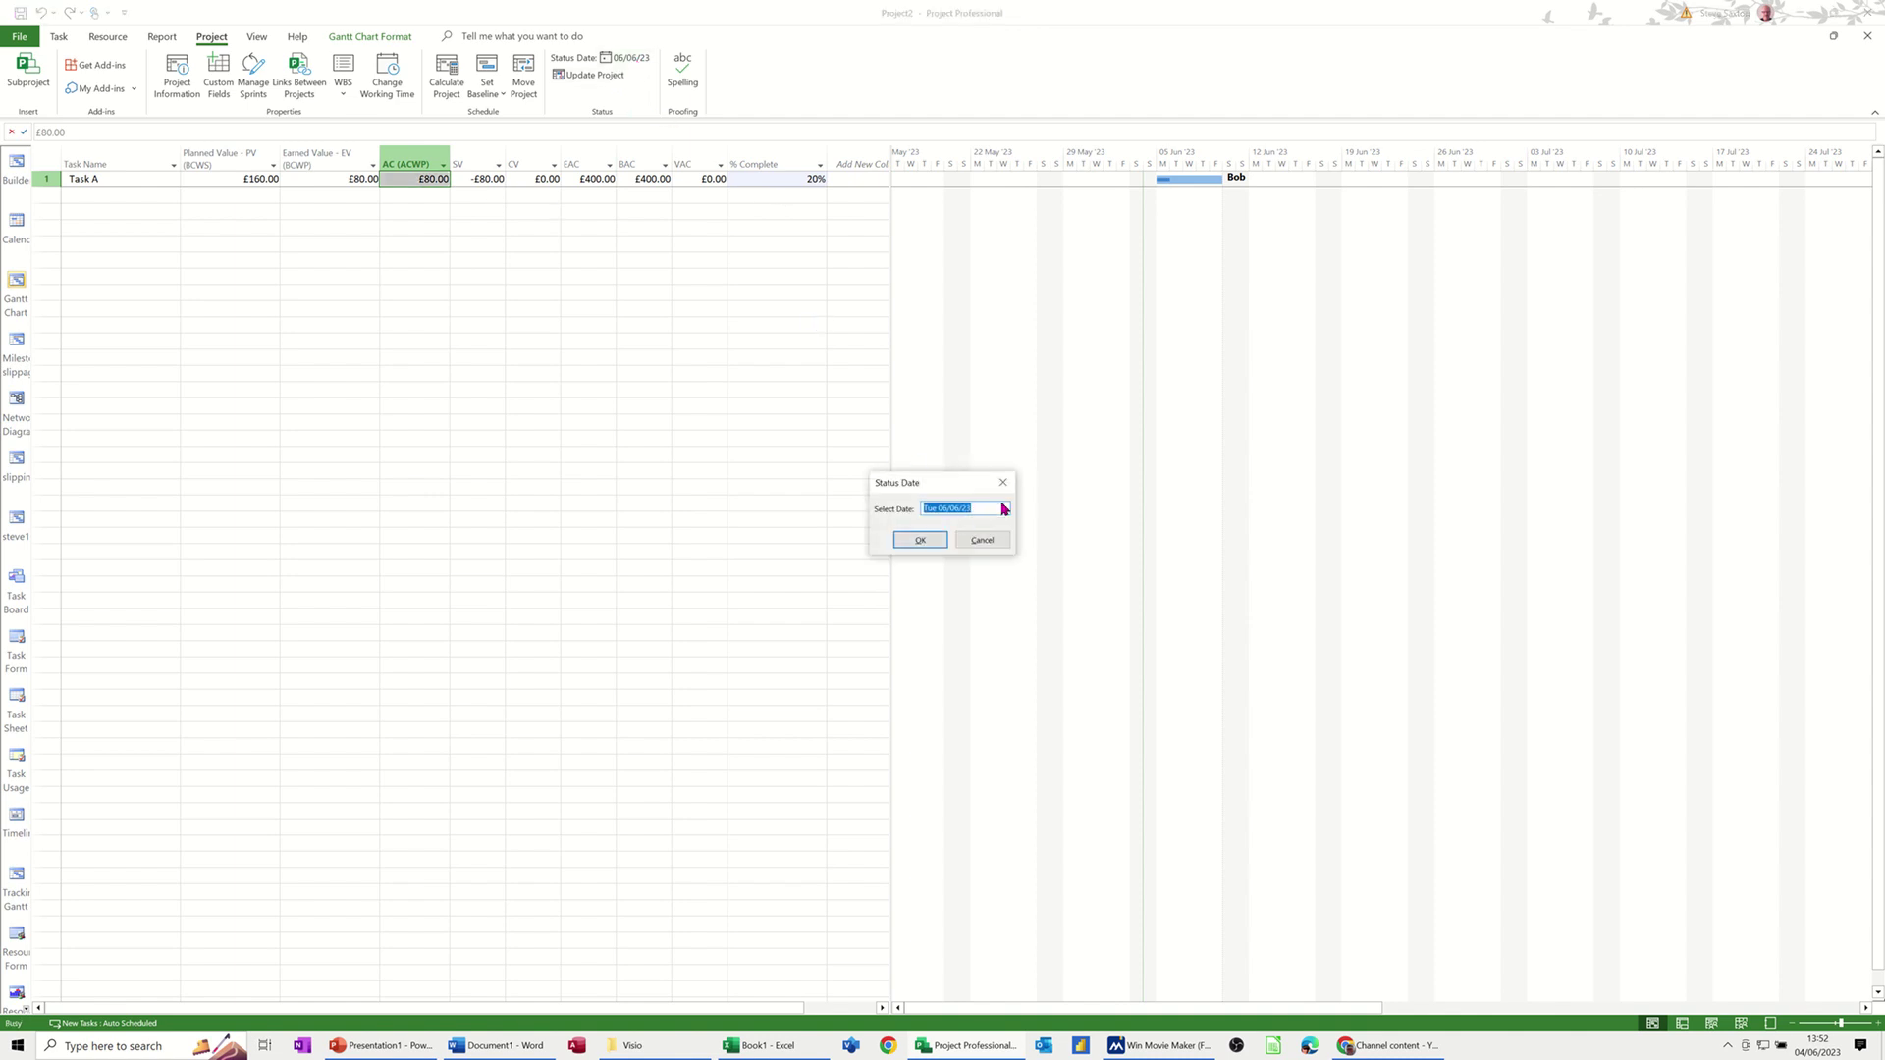
click(1004, 509)
click(921, 541)
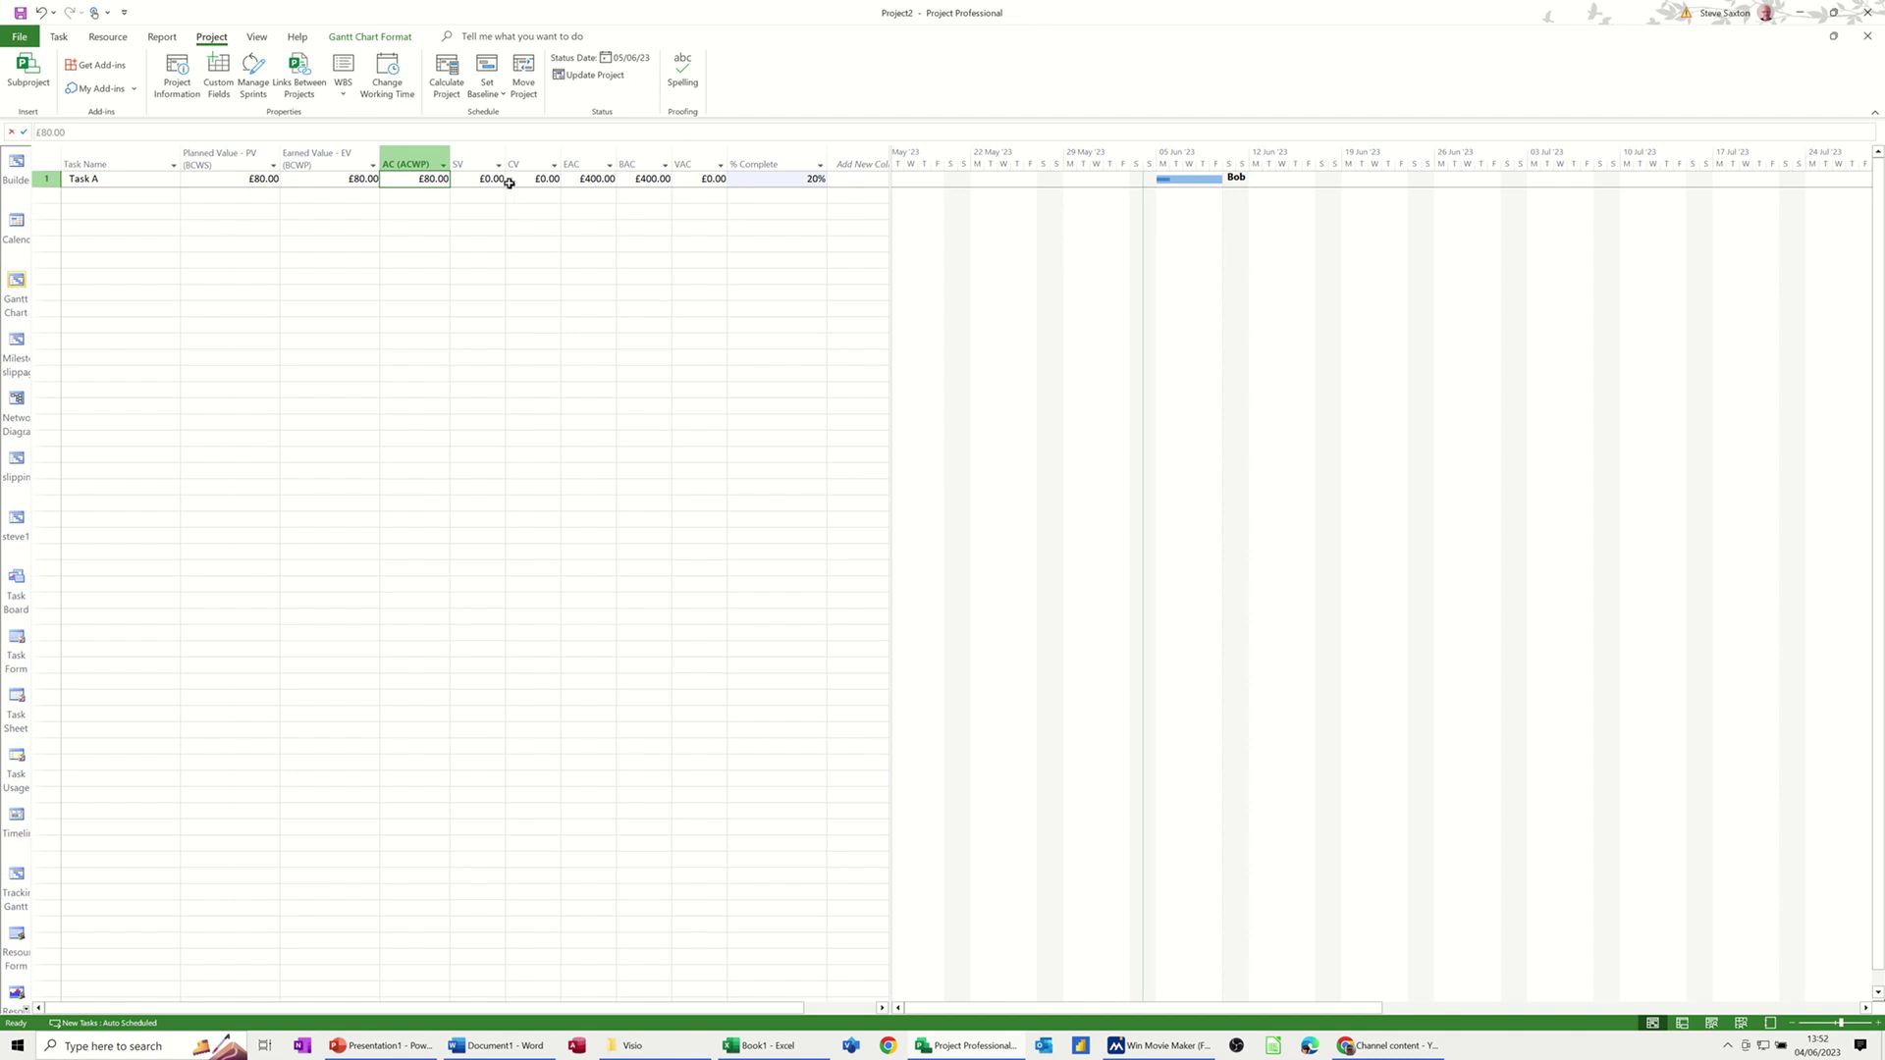
Set the status date to 6 June 2023 again, raising Task A's PV to £160.00
click(648, 58)
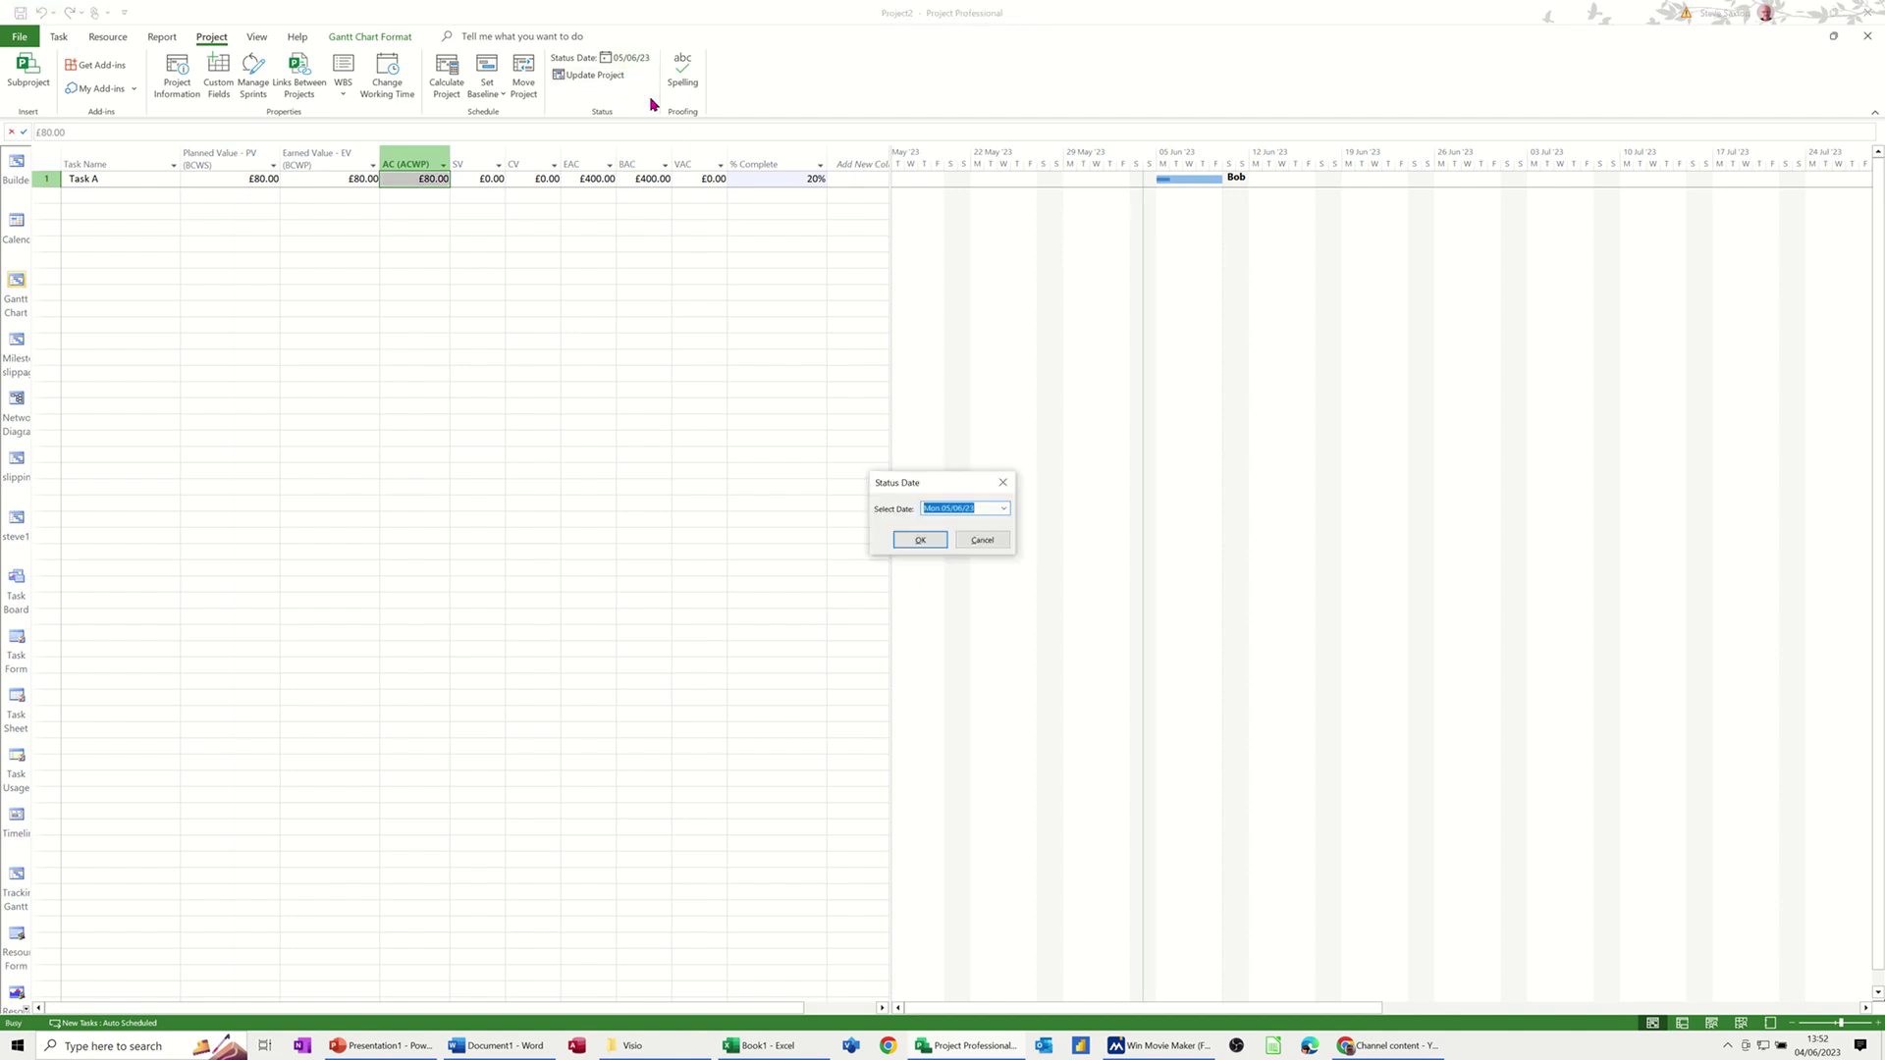
click(1003, 510)
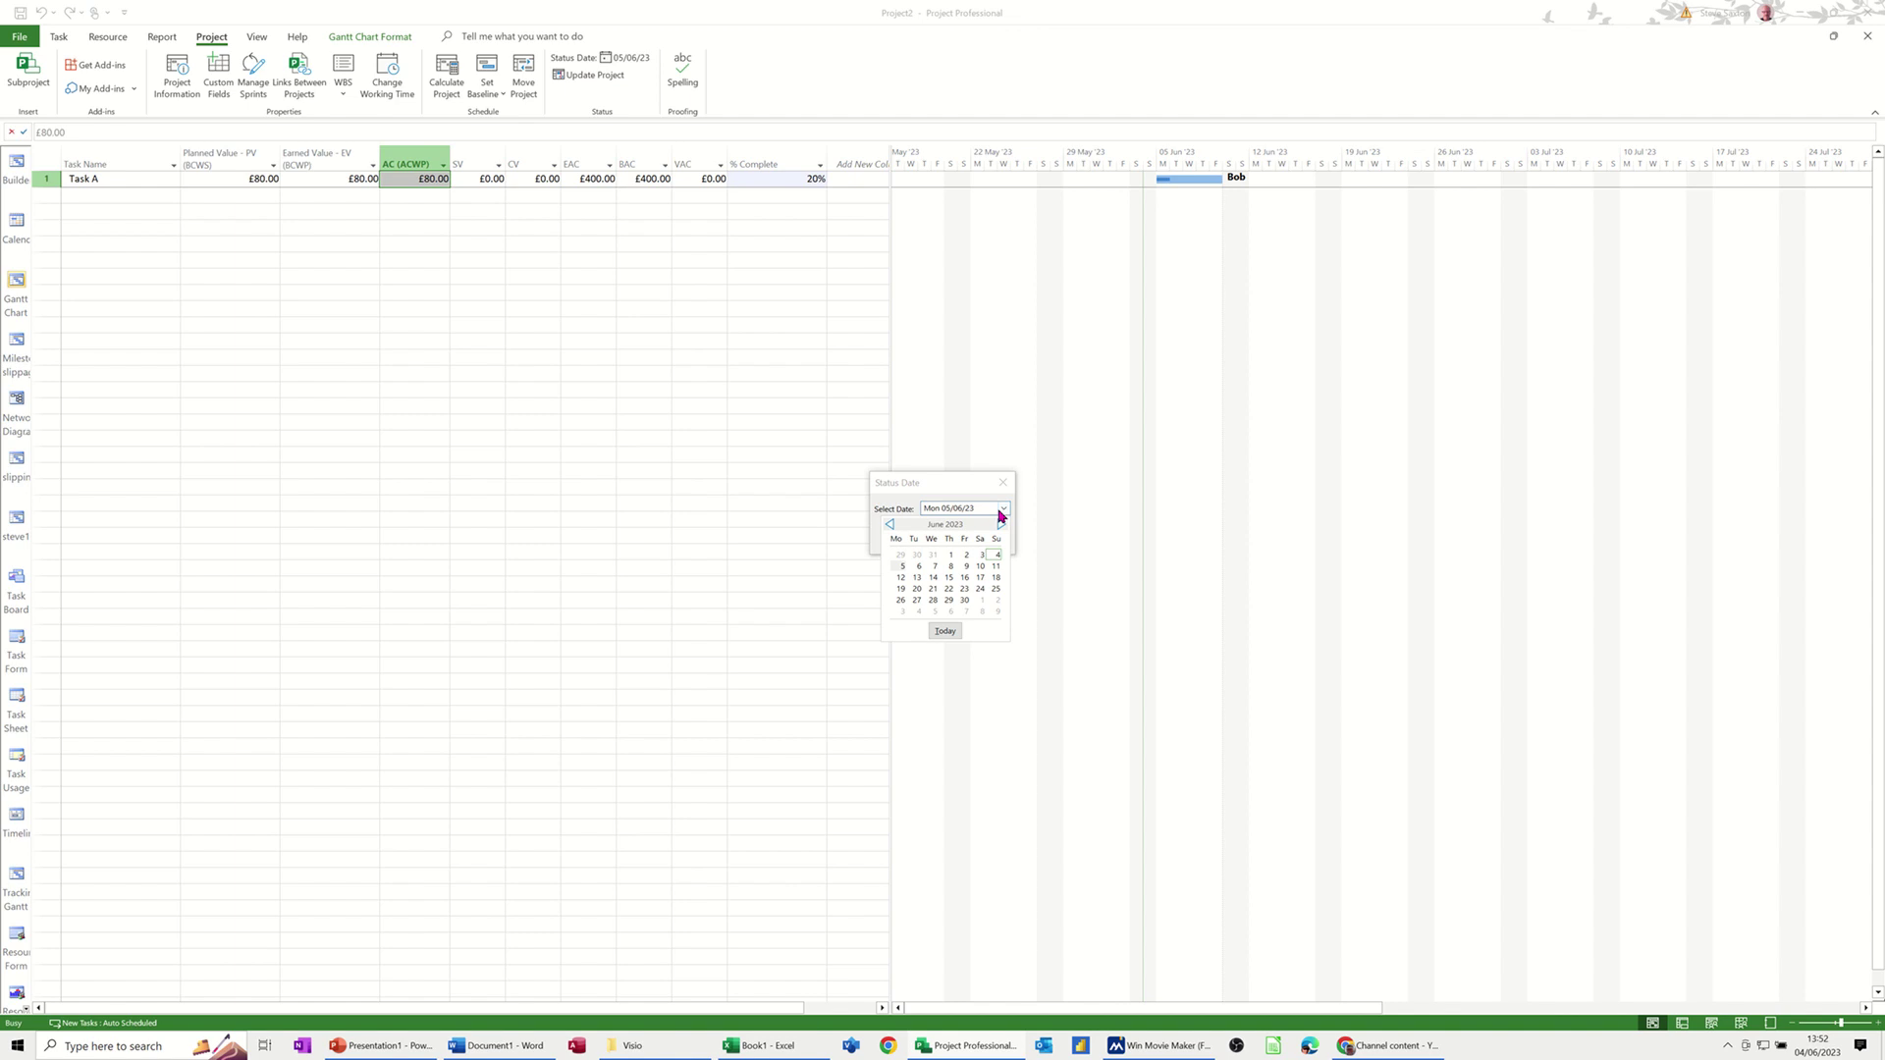
click(920, 567)
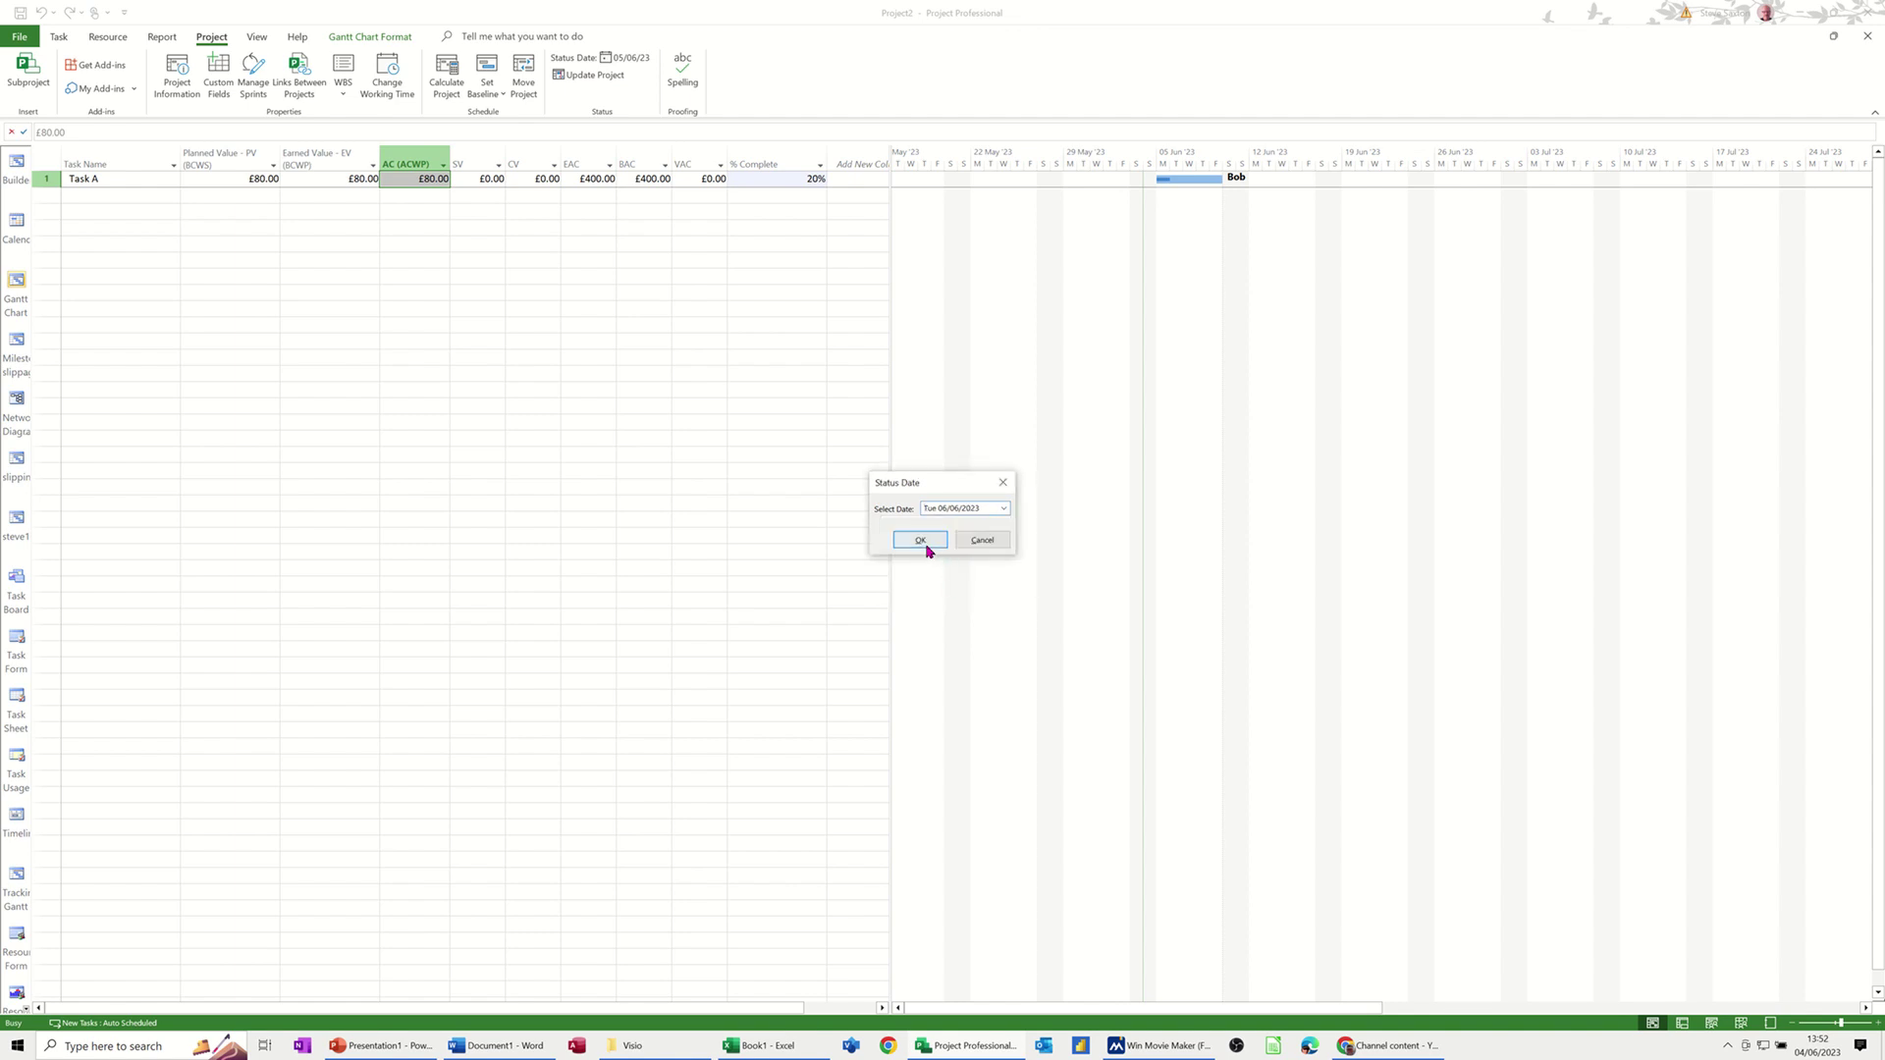
click(920, 540)
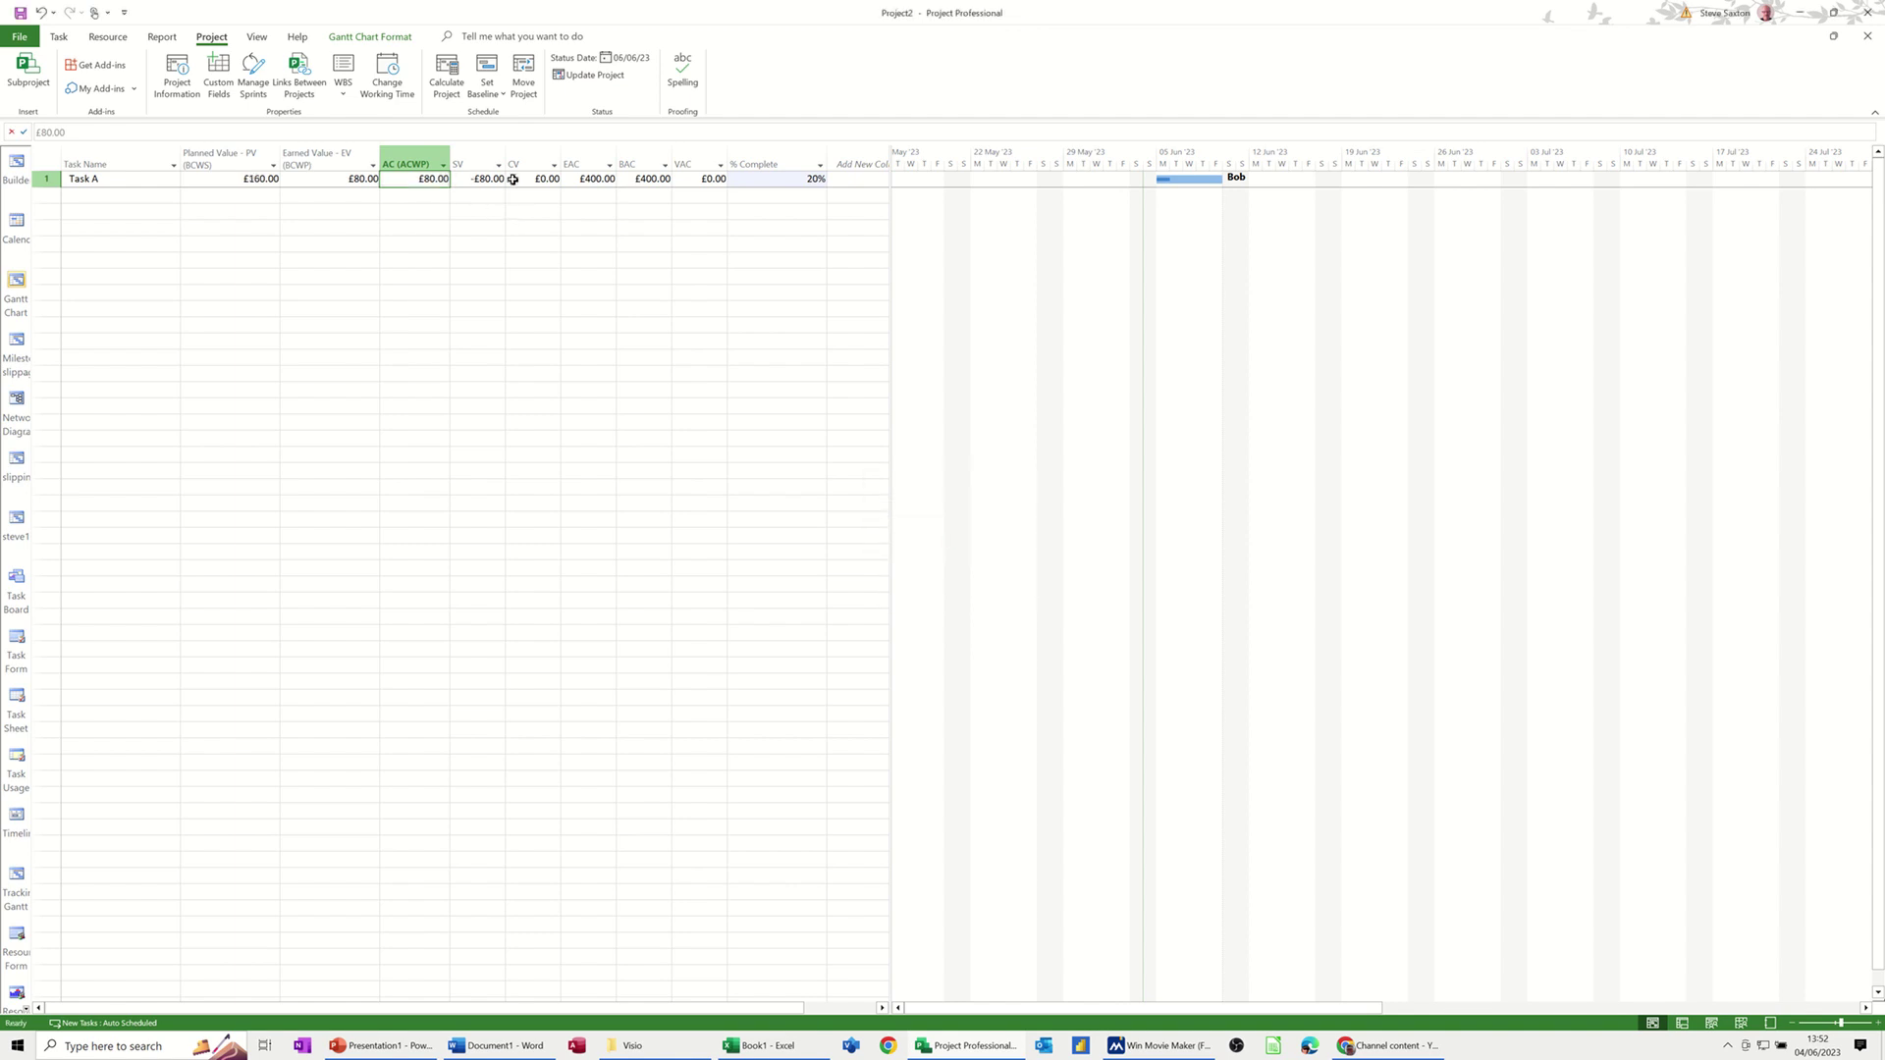
click(780, 180)
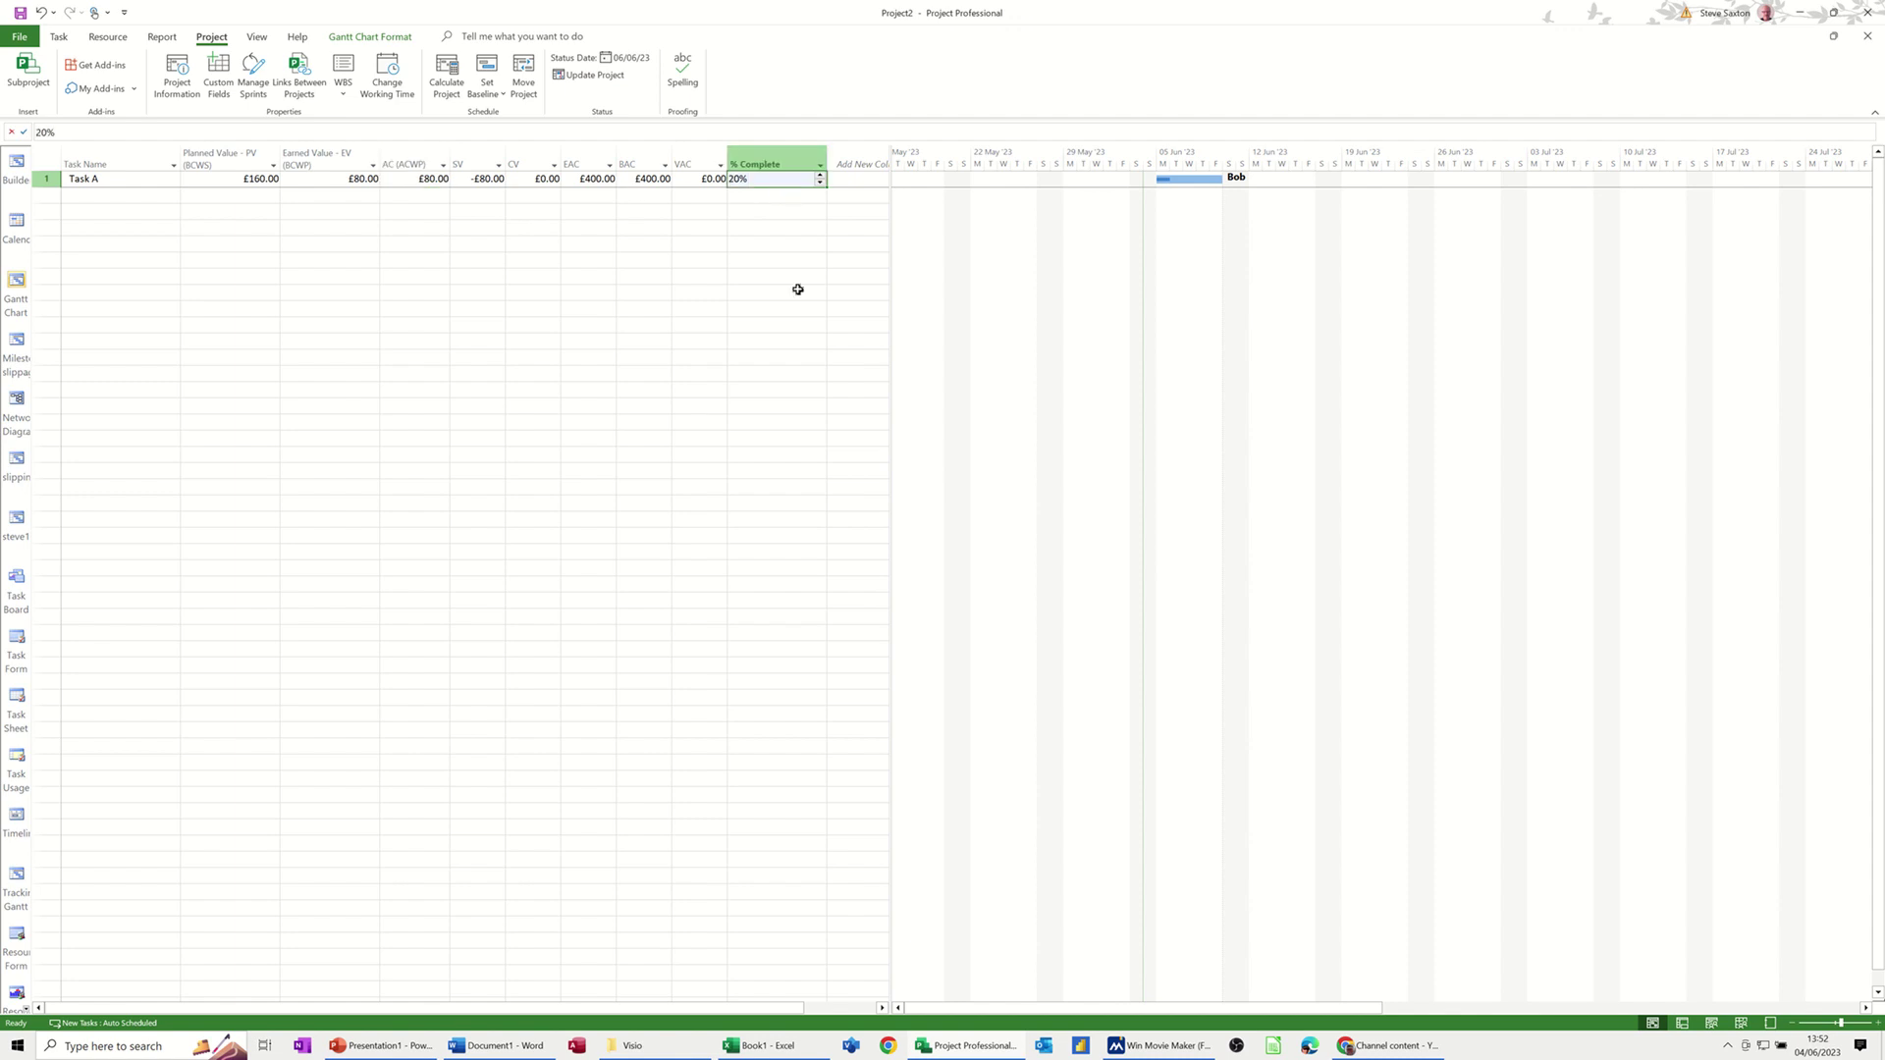
Set Task A to 40% complete, making EV and AC £160.00
text(40)
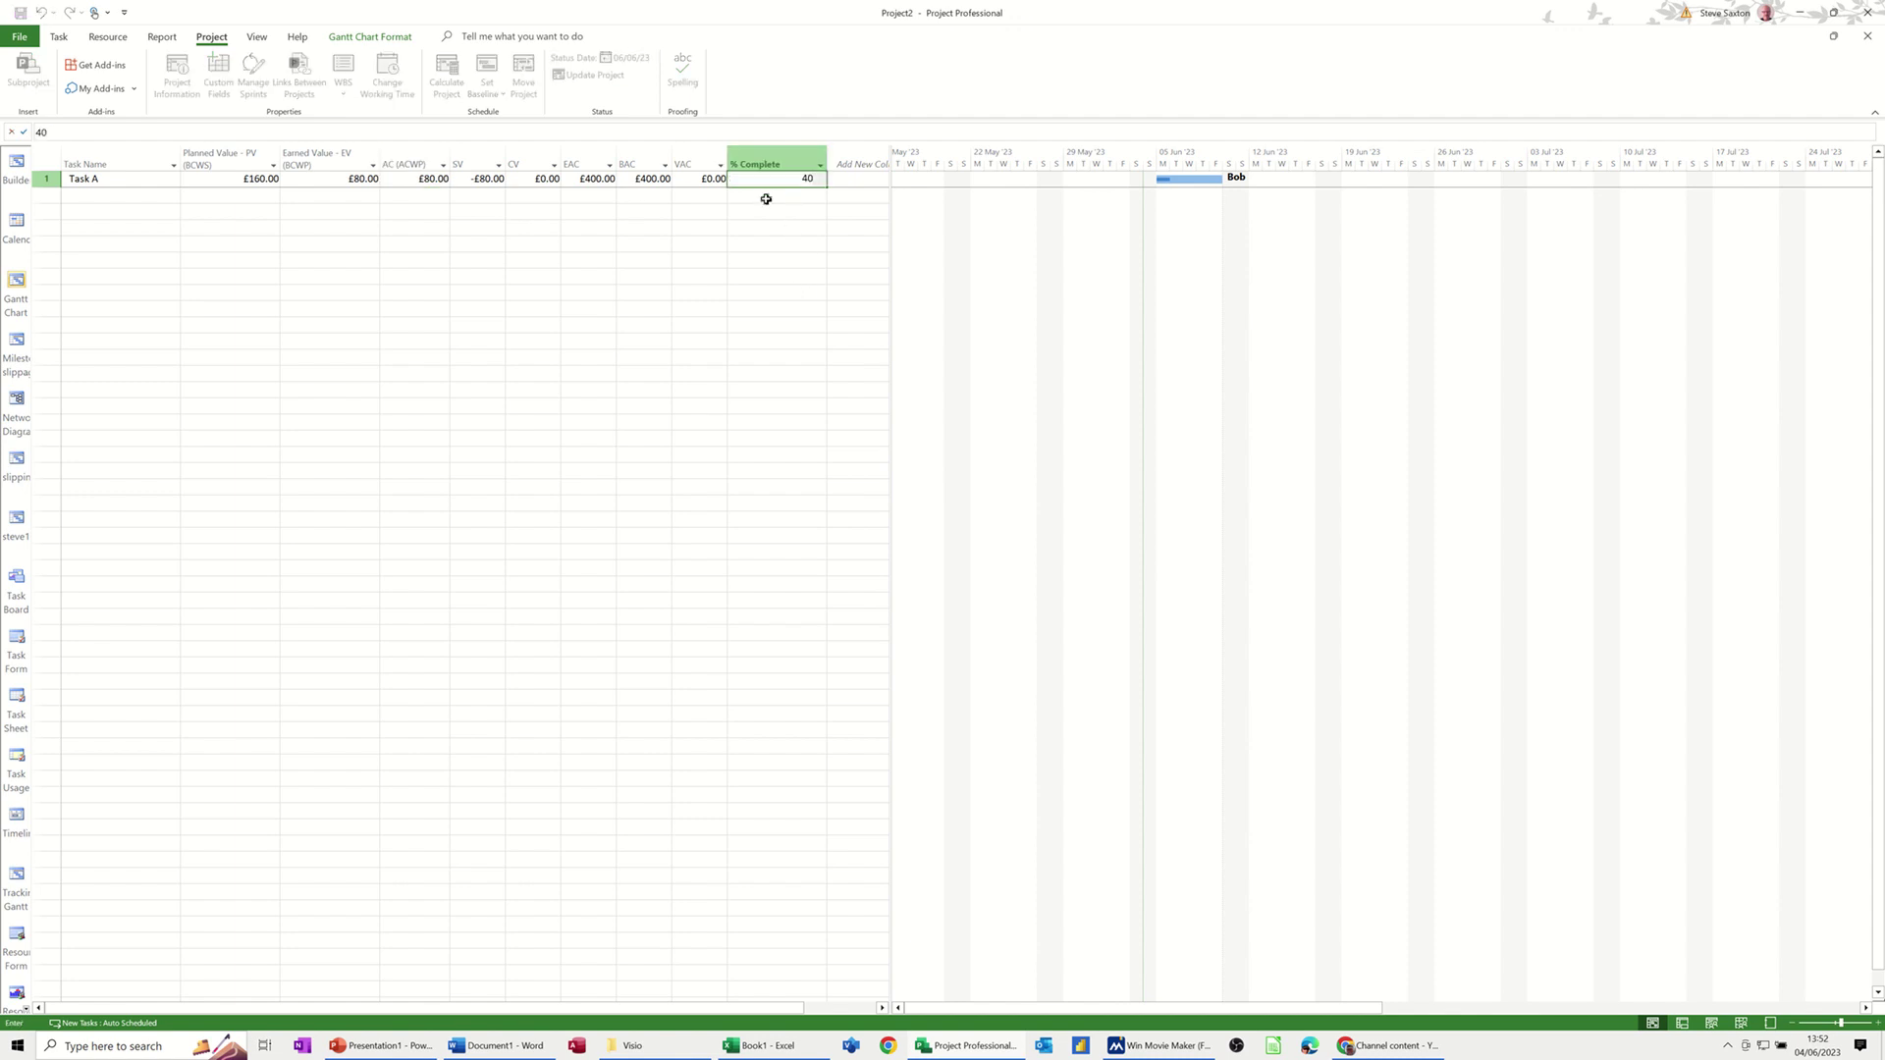
click(766, 200)
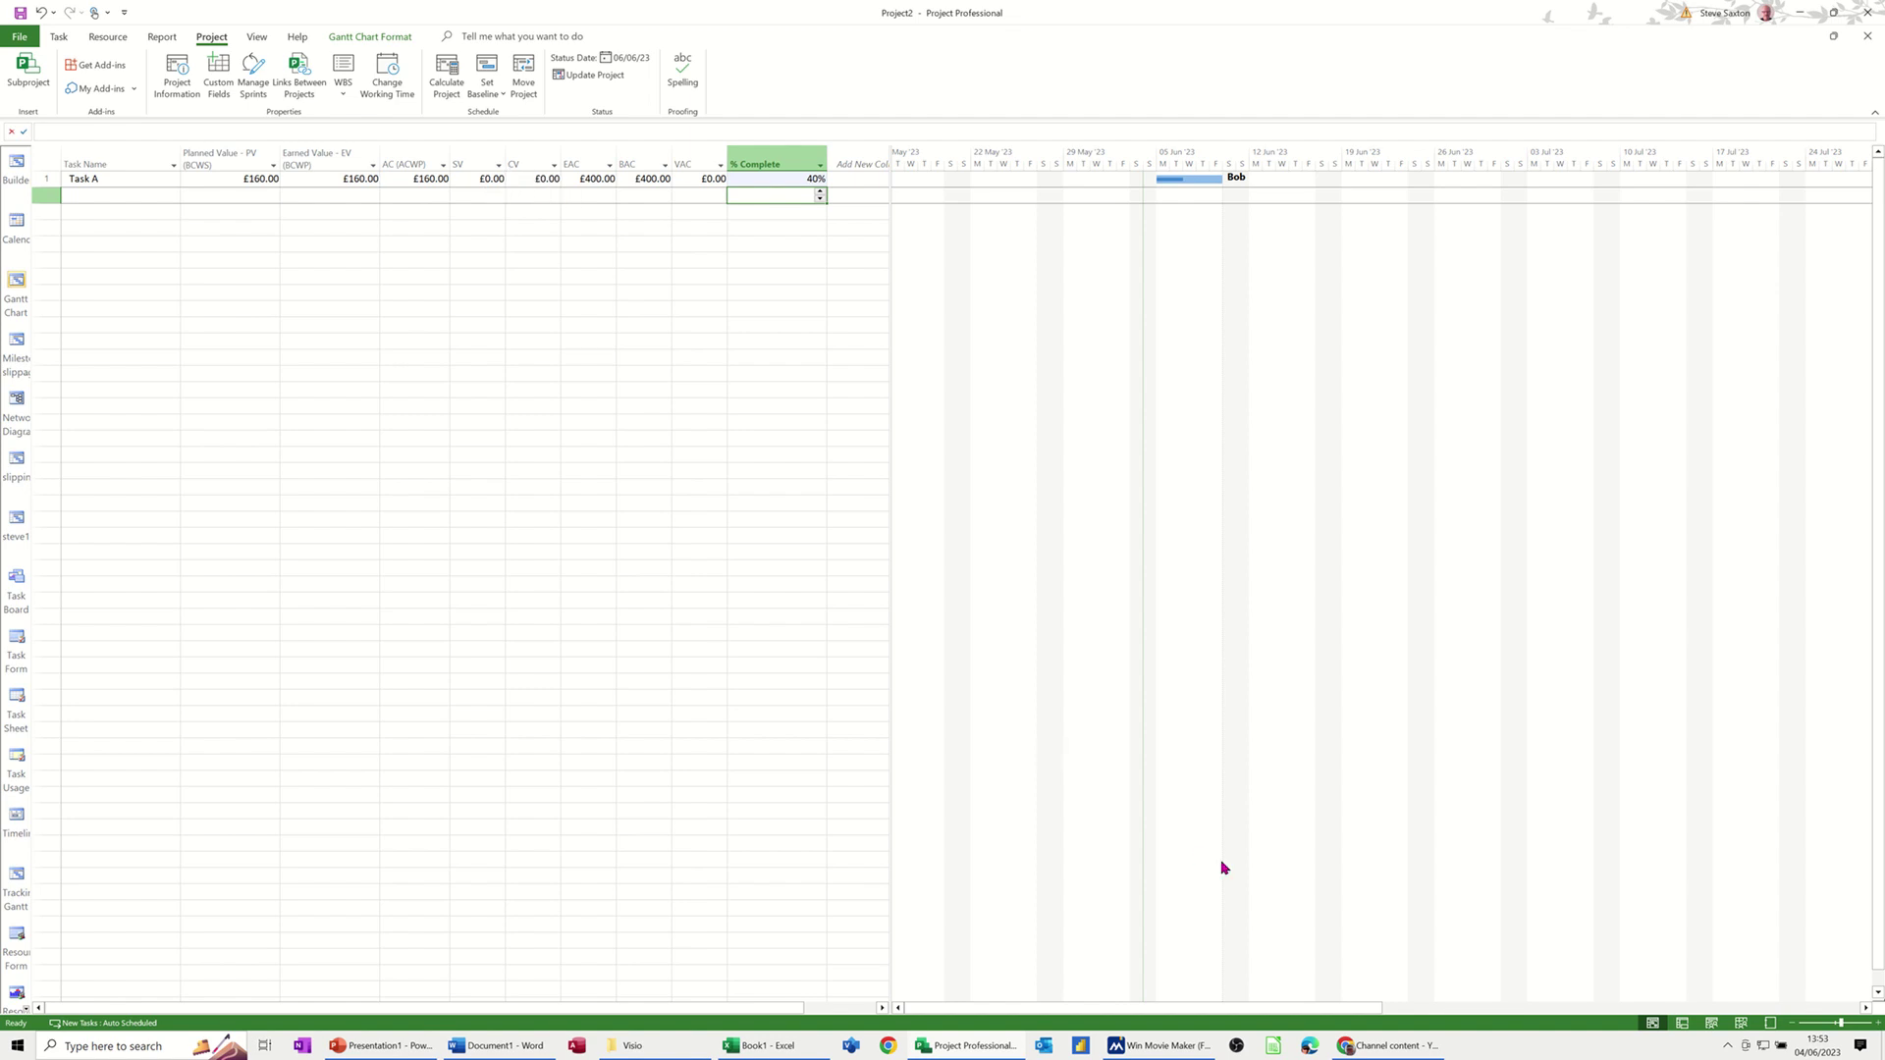
click(1741, 1023)
Add resource Bill with a standard rate of £10.00/hr, then return to the Gantt Chart
click(165, 183)
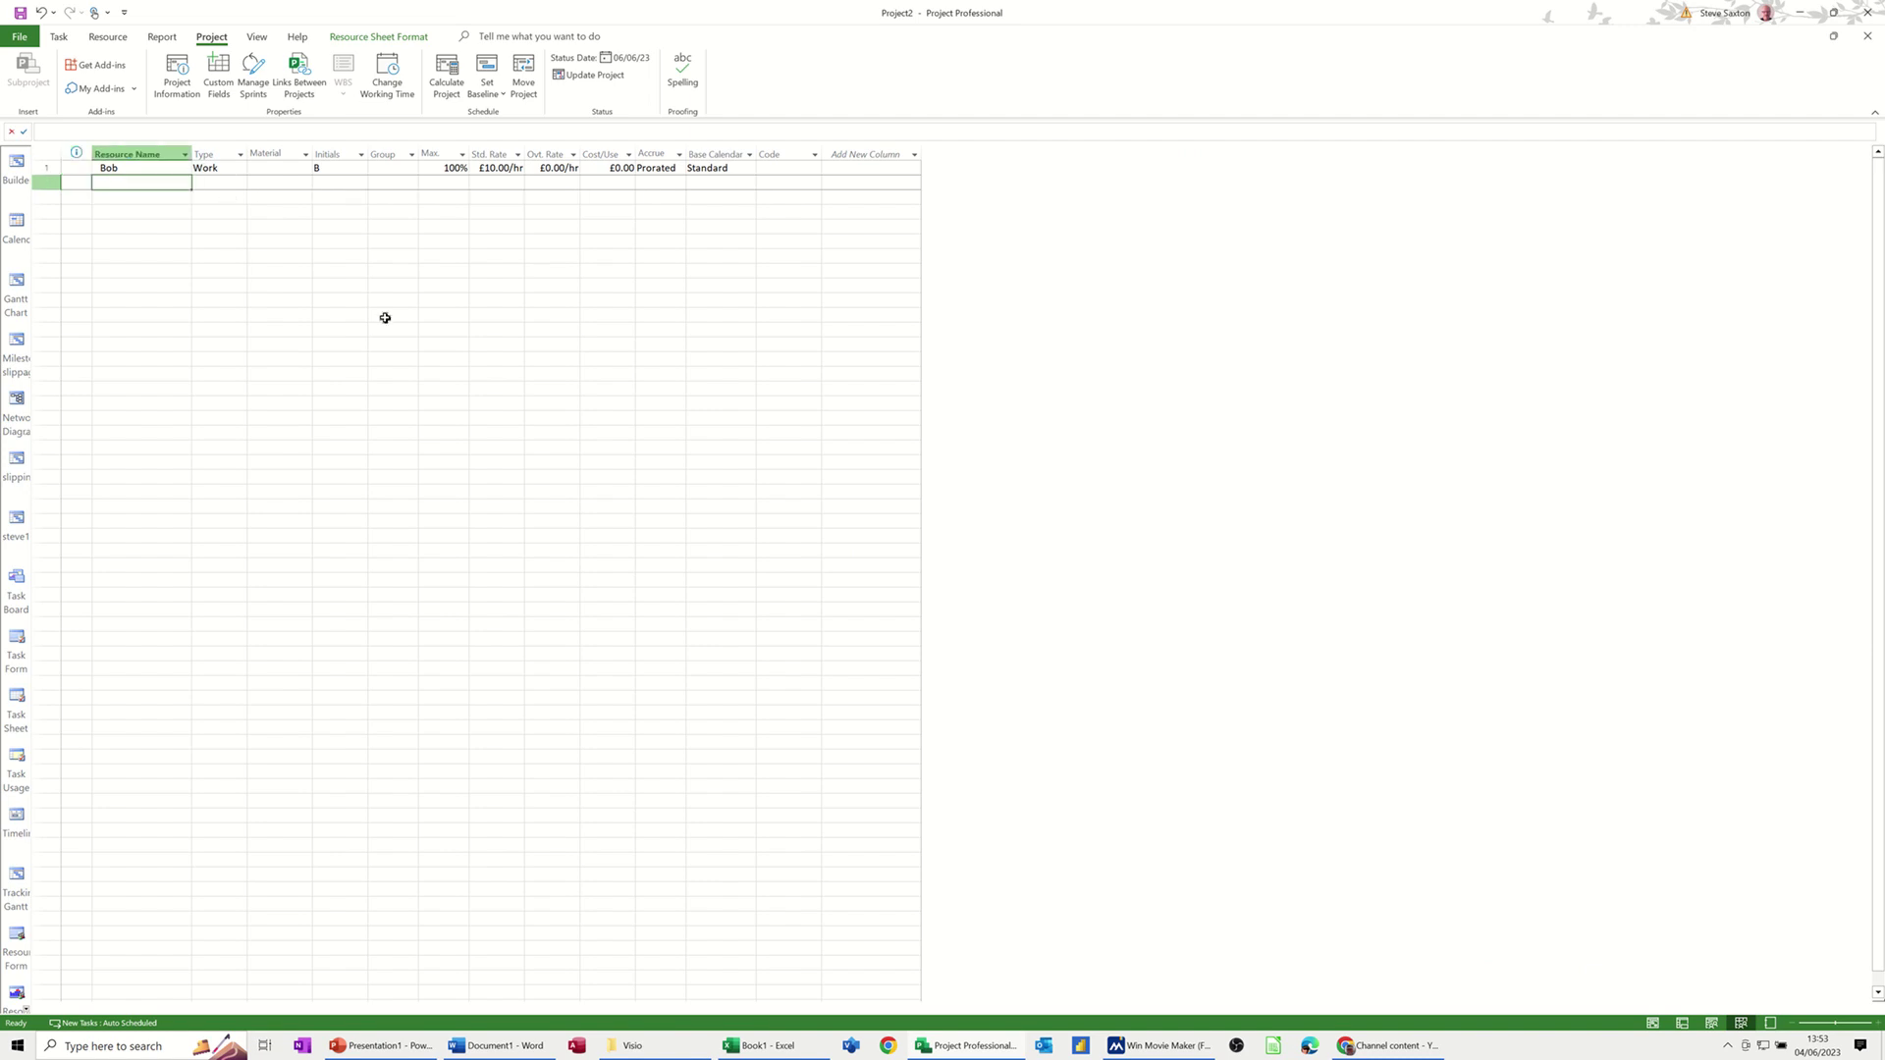
text(B)
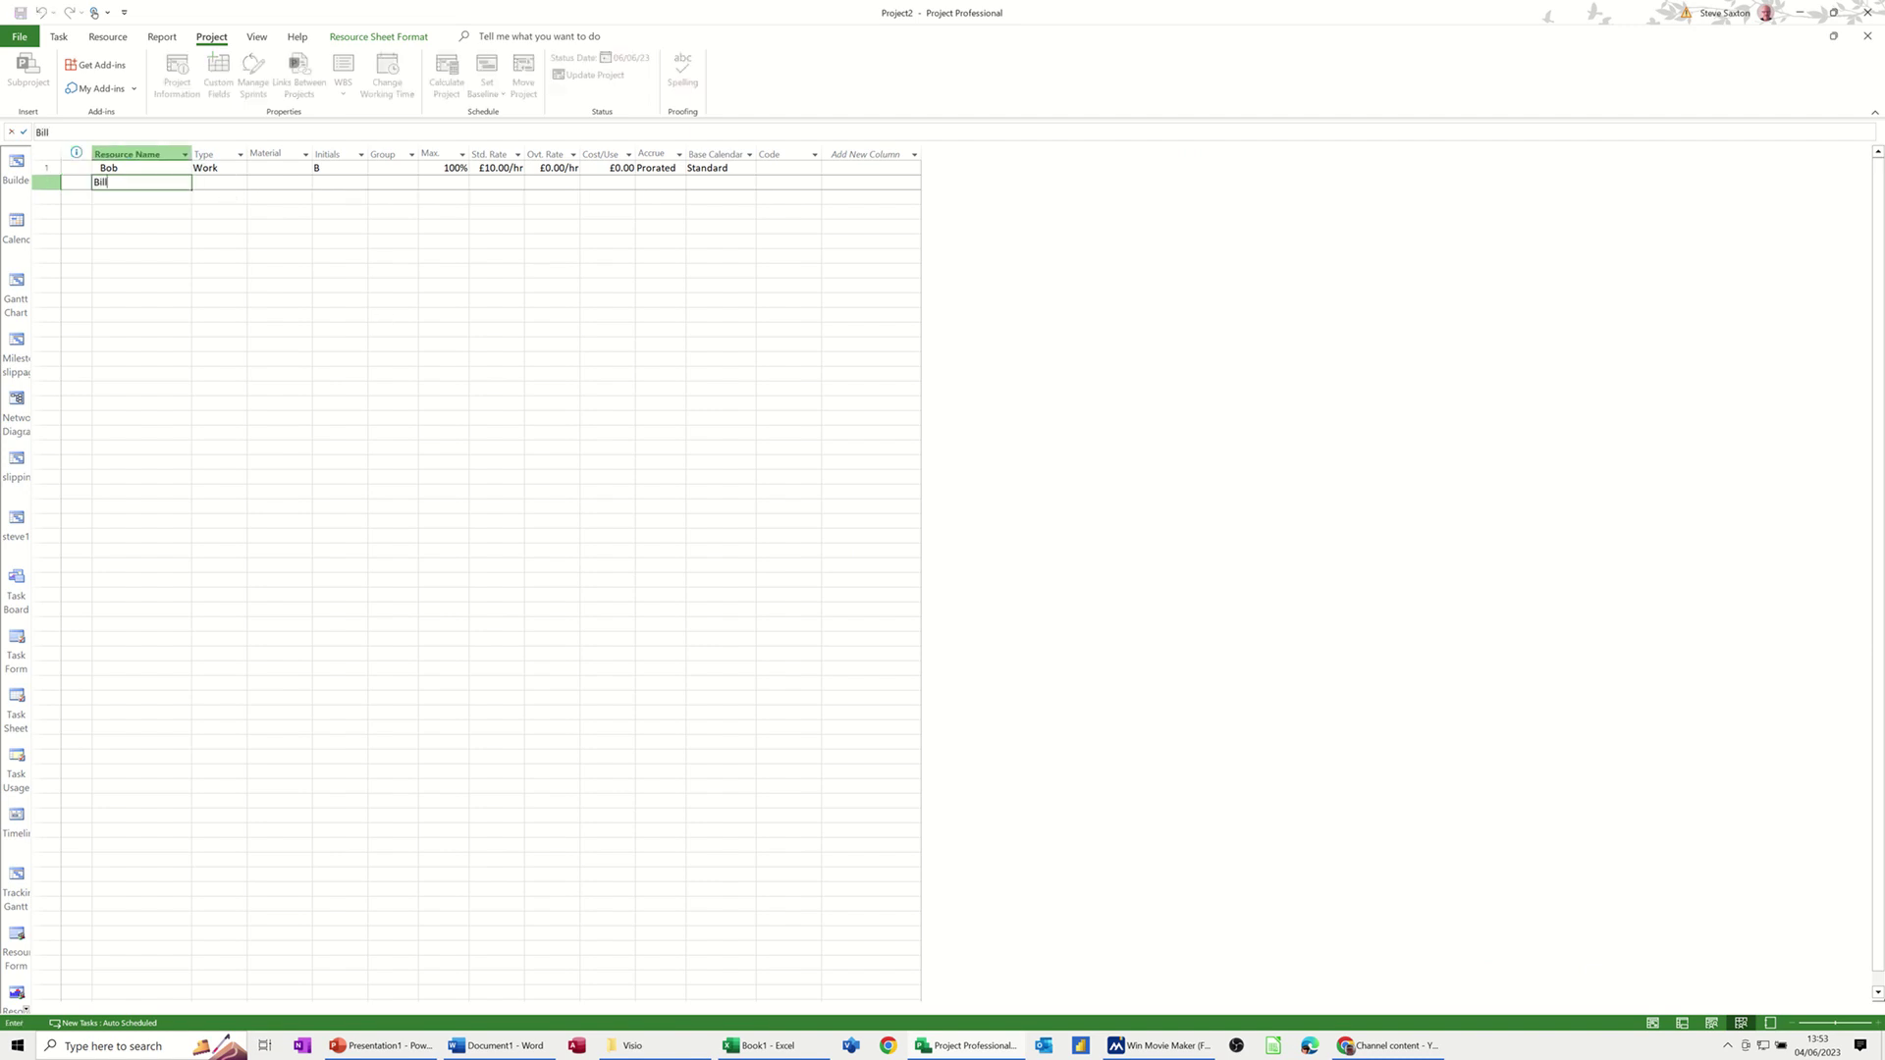
text(ill)
click(483, 183)
text(10)
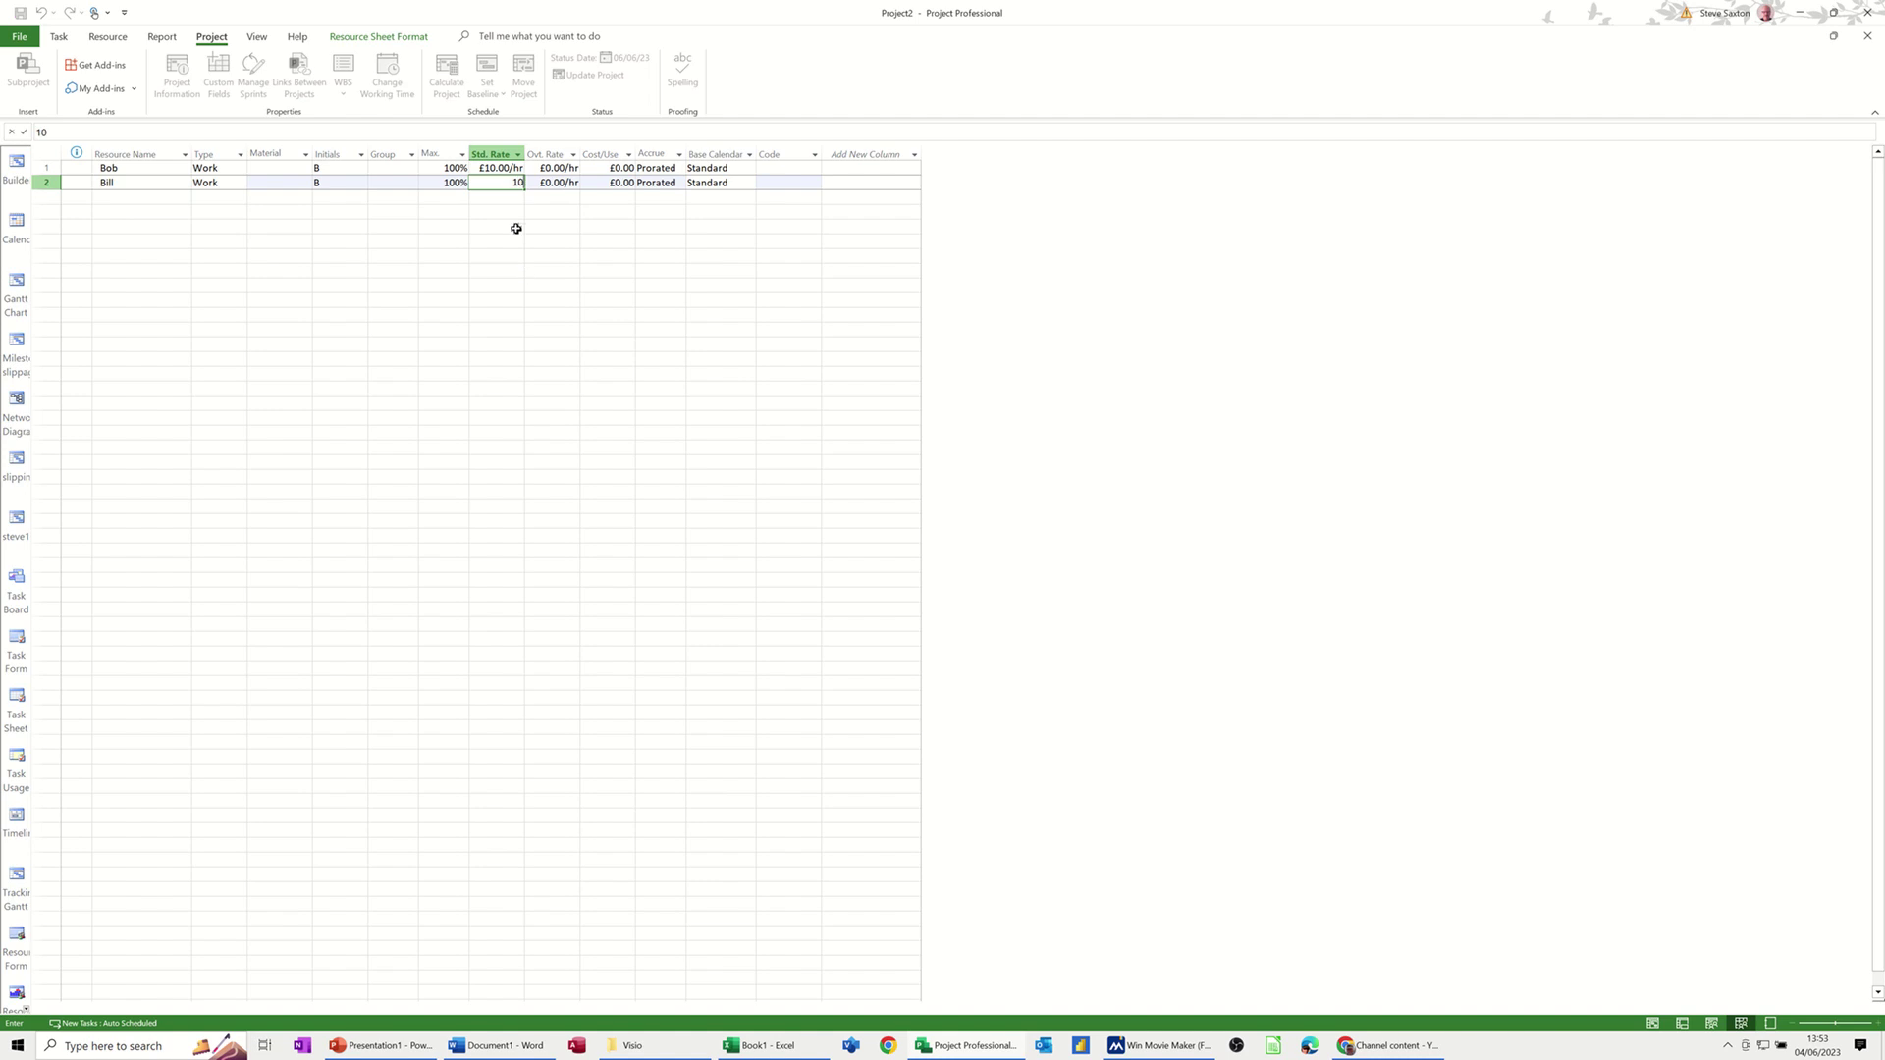
key(Return)
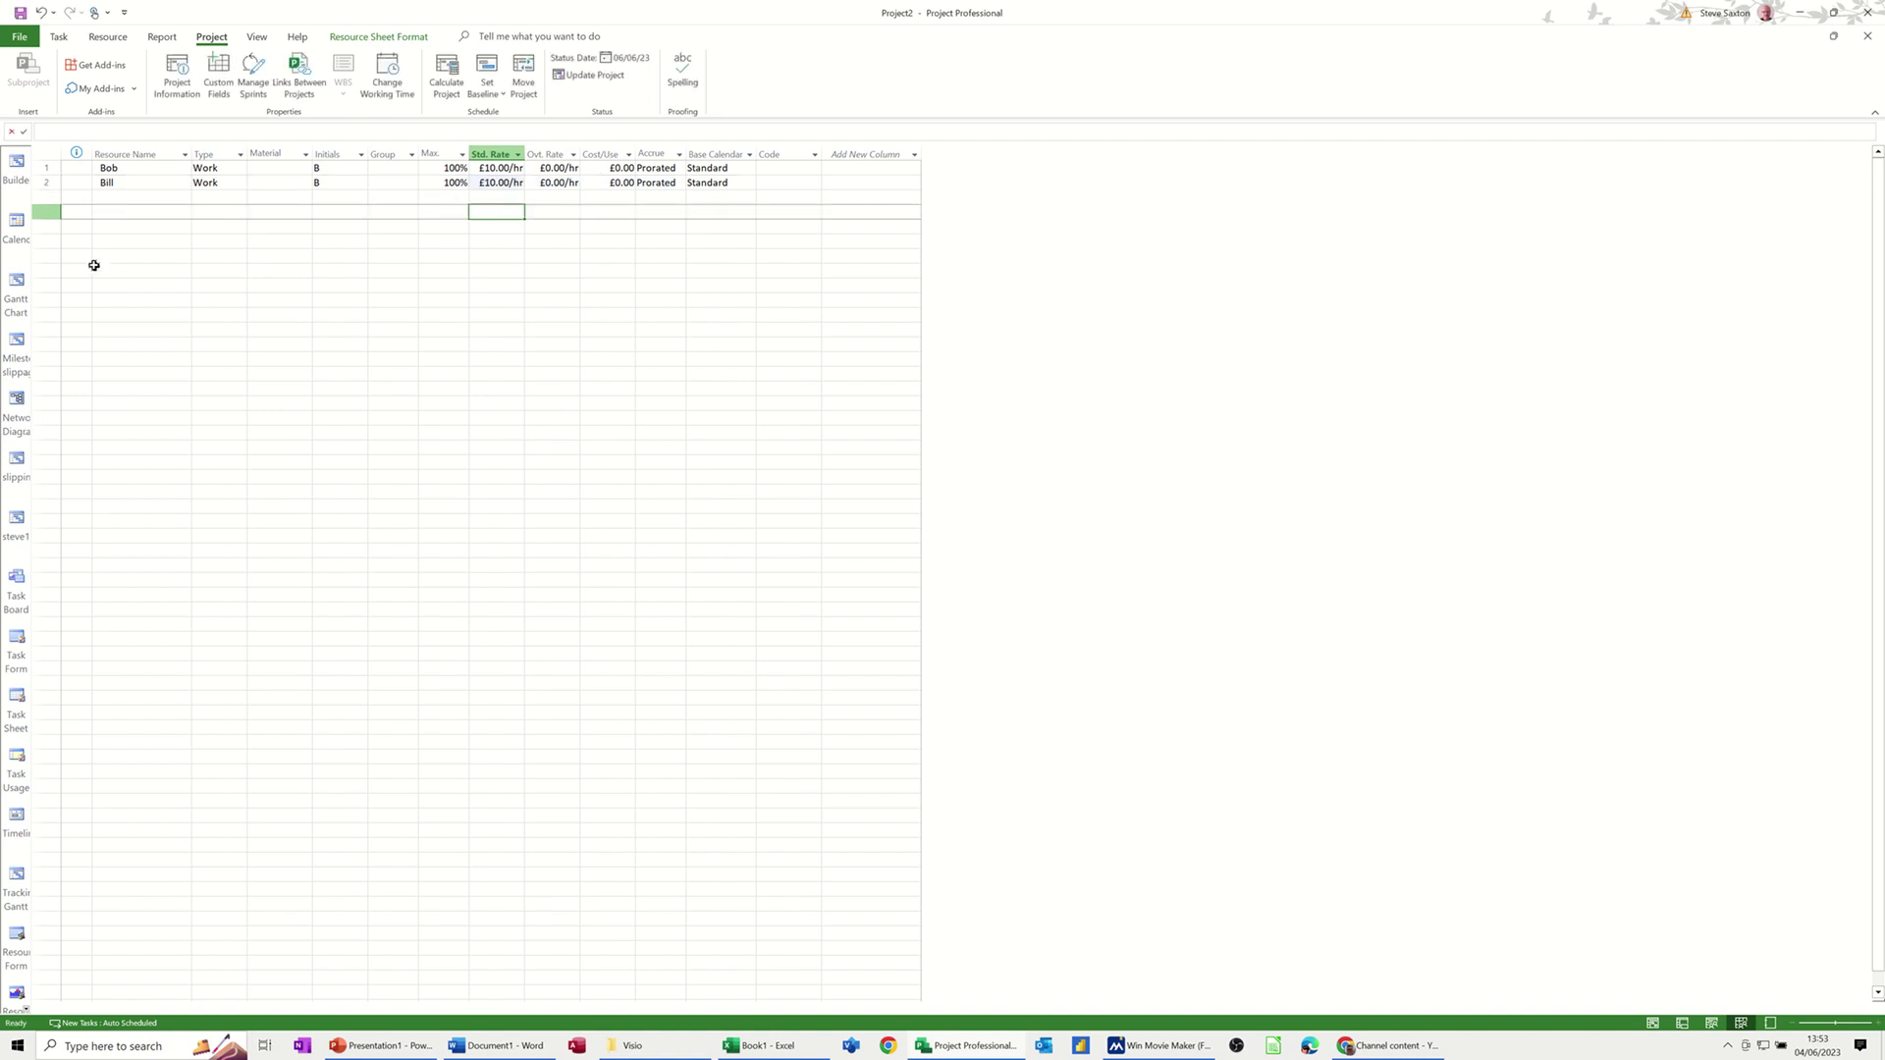
click(17, 285)
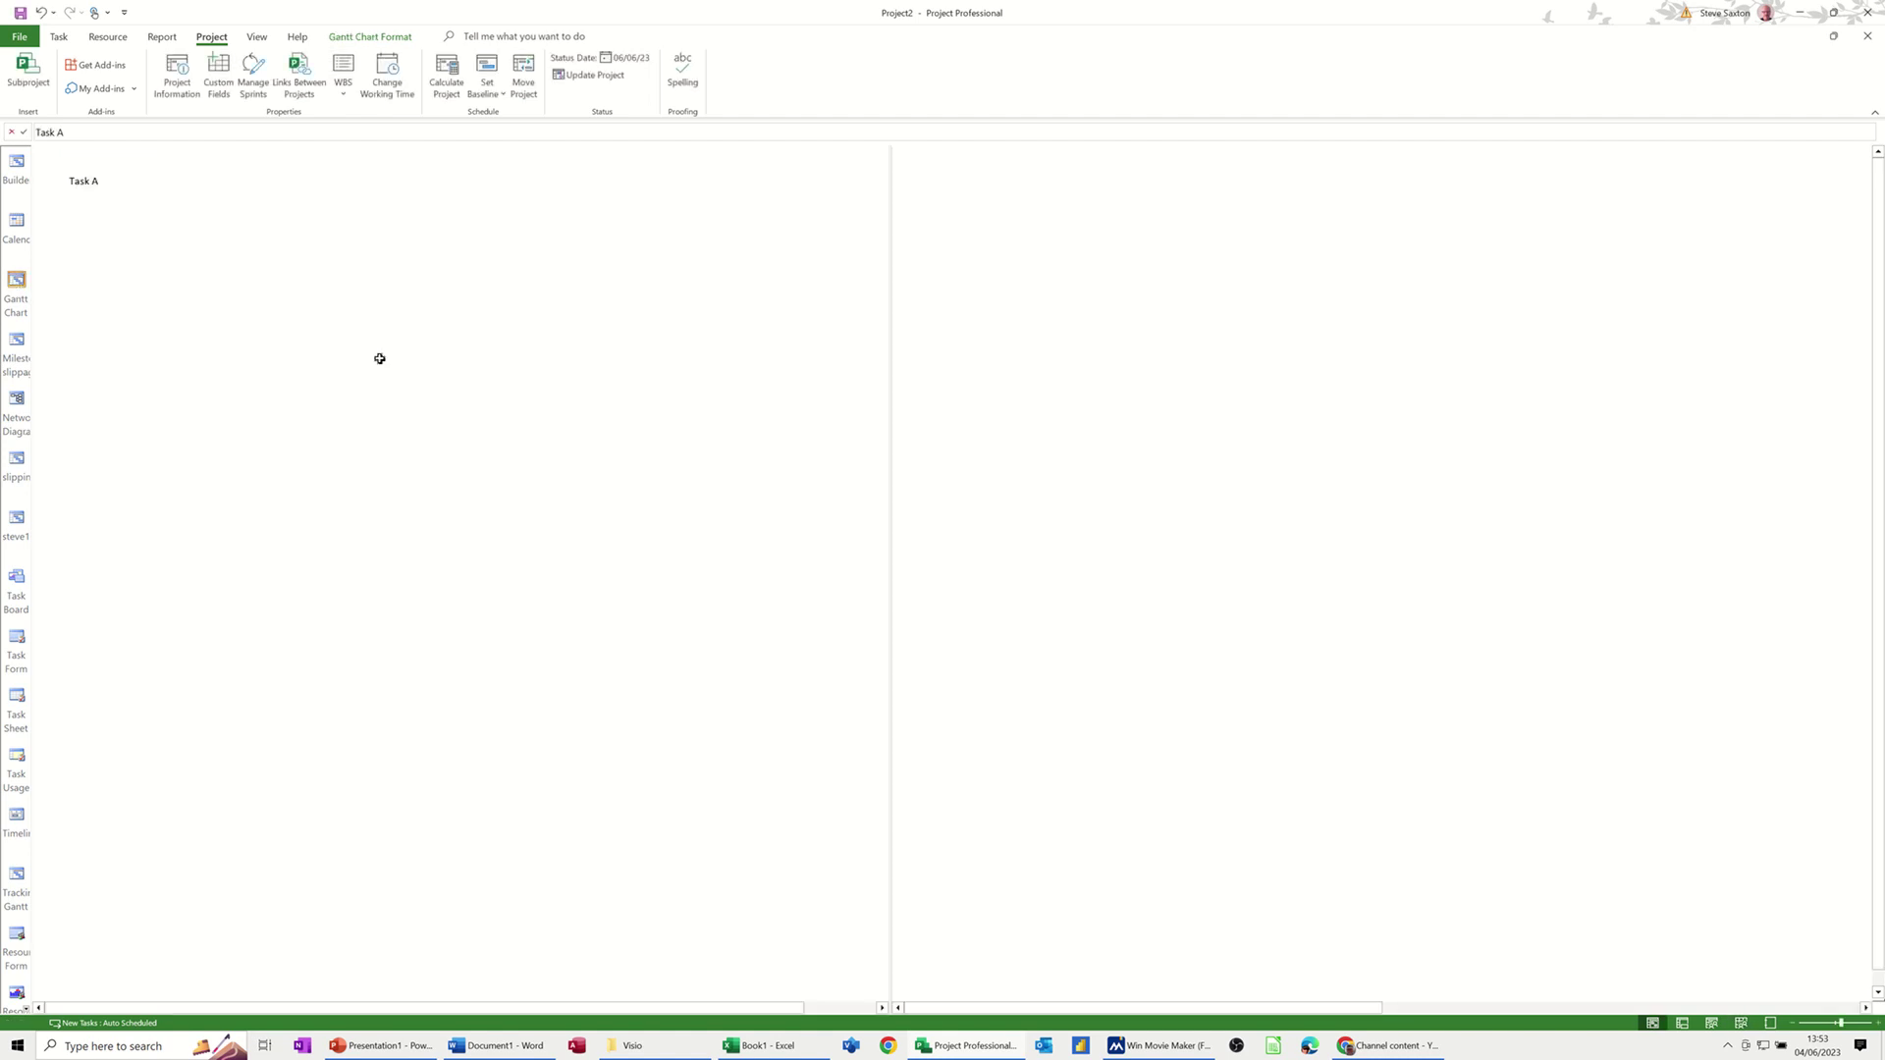
Assign Bill to Task A alongside Bob via Assign Resources
click(111, 38)
click(83, 85)
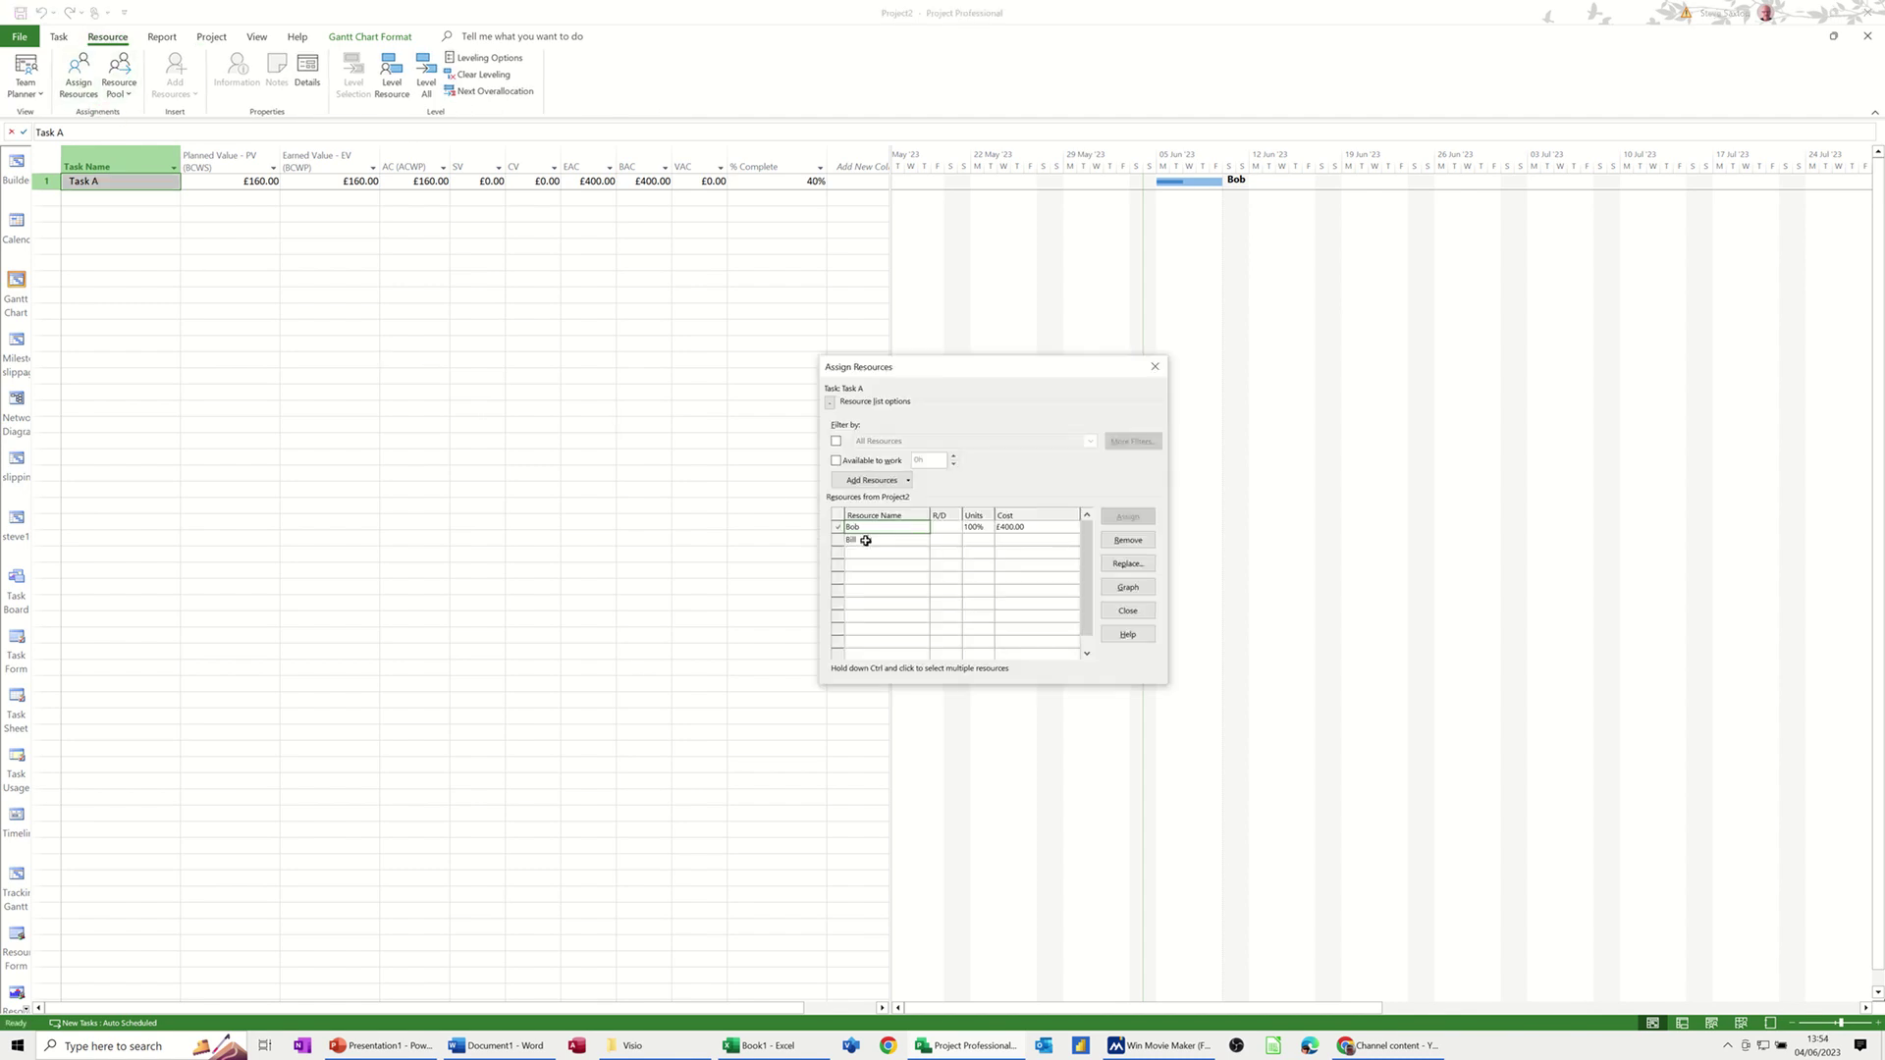
click(856, 539)
click(1128, 518)
click(1154, 366)
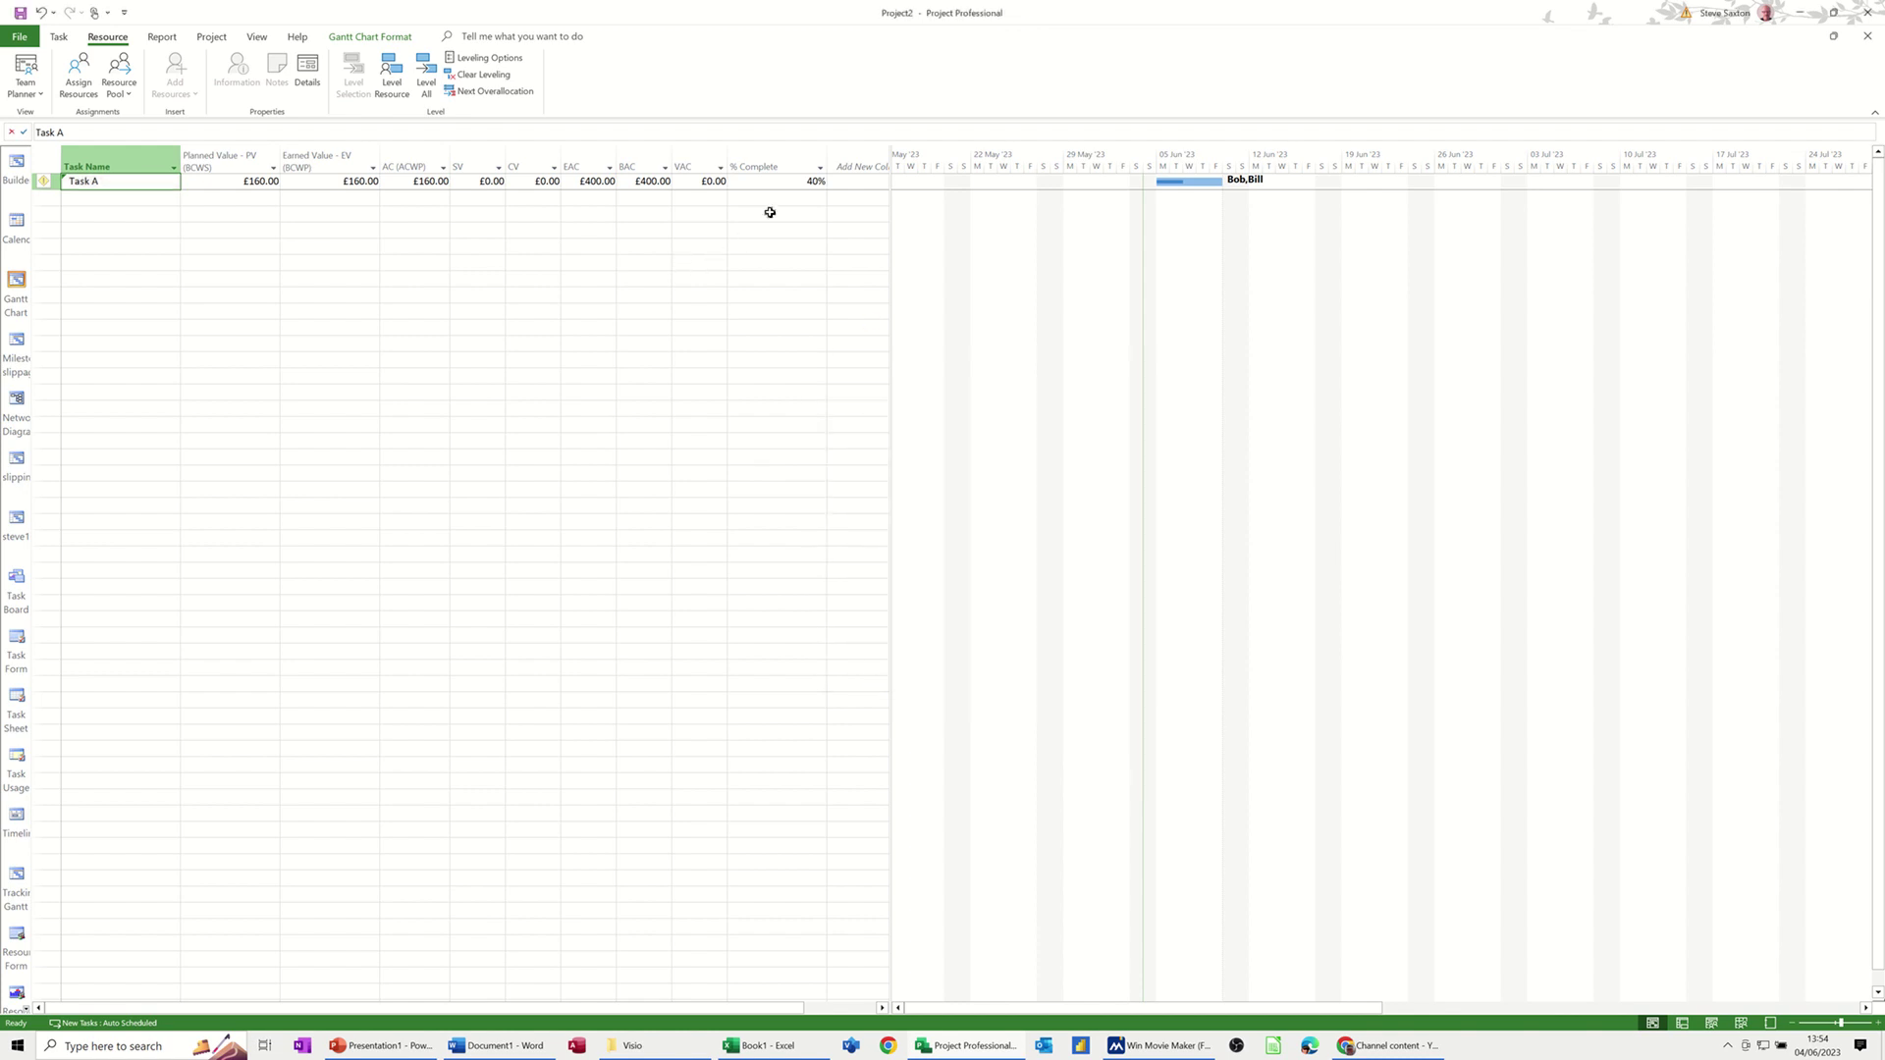
click(210, 38)
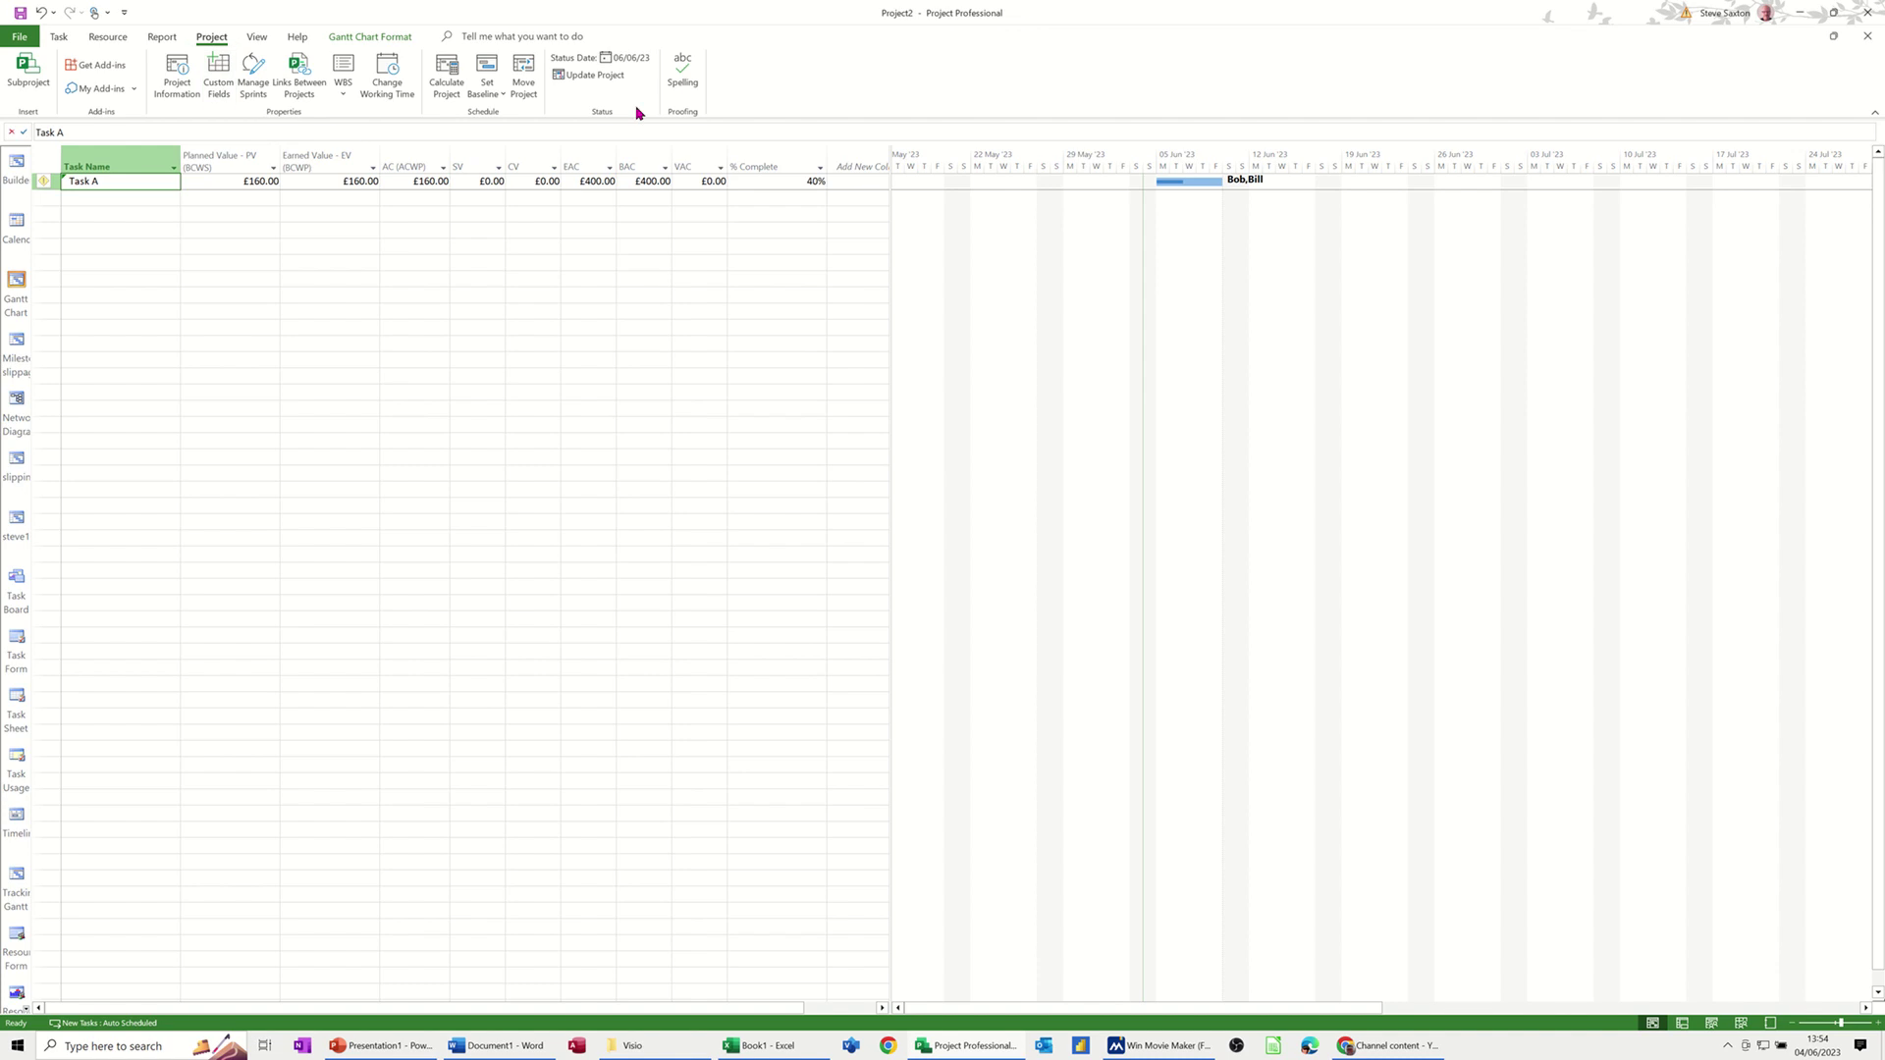
Set the project status date to 7 June 2023 (07/06/23)
click(633, 58)
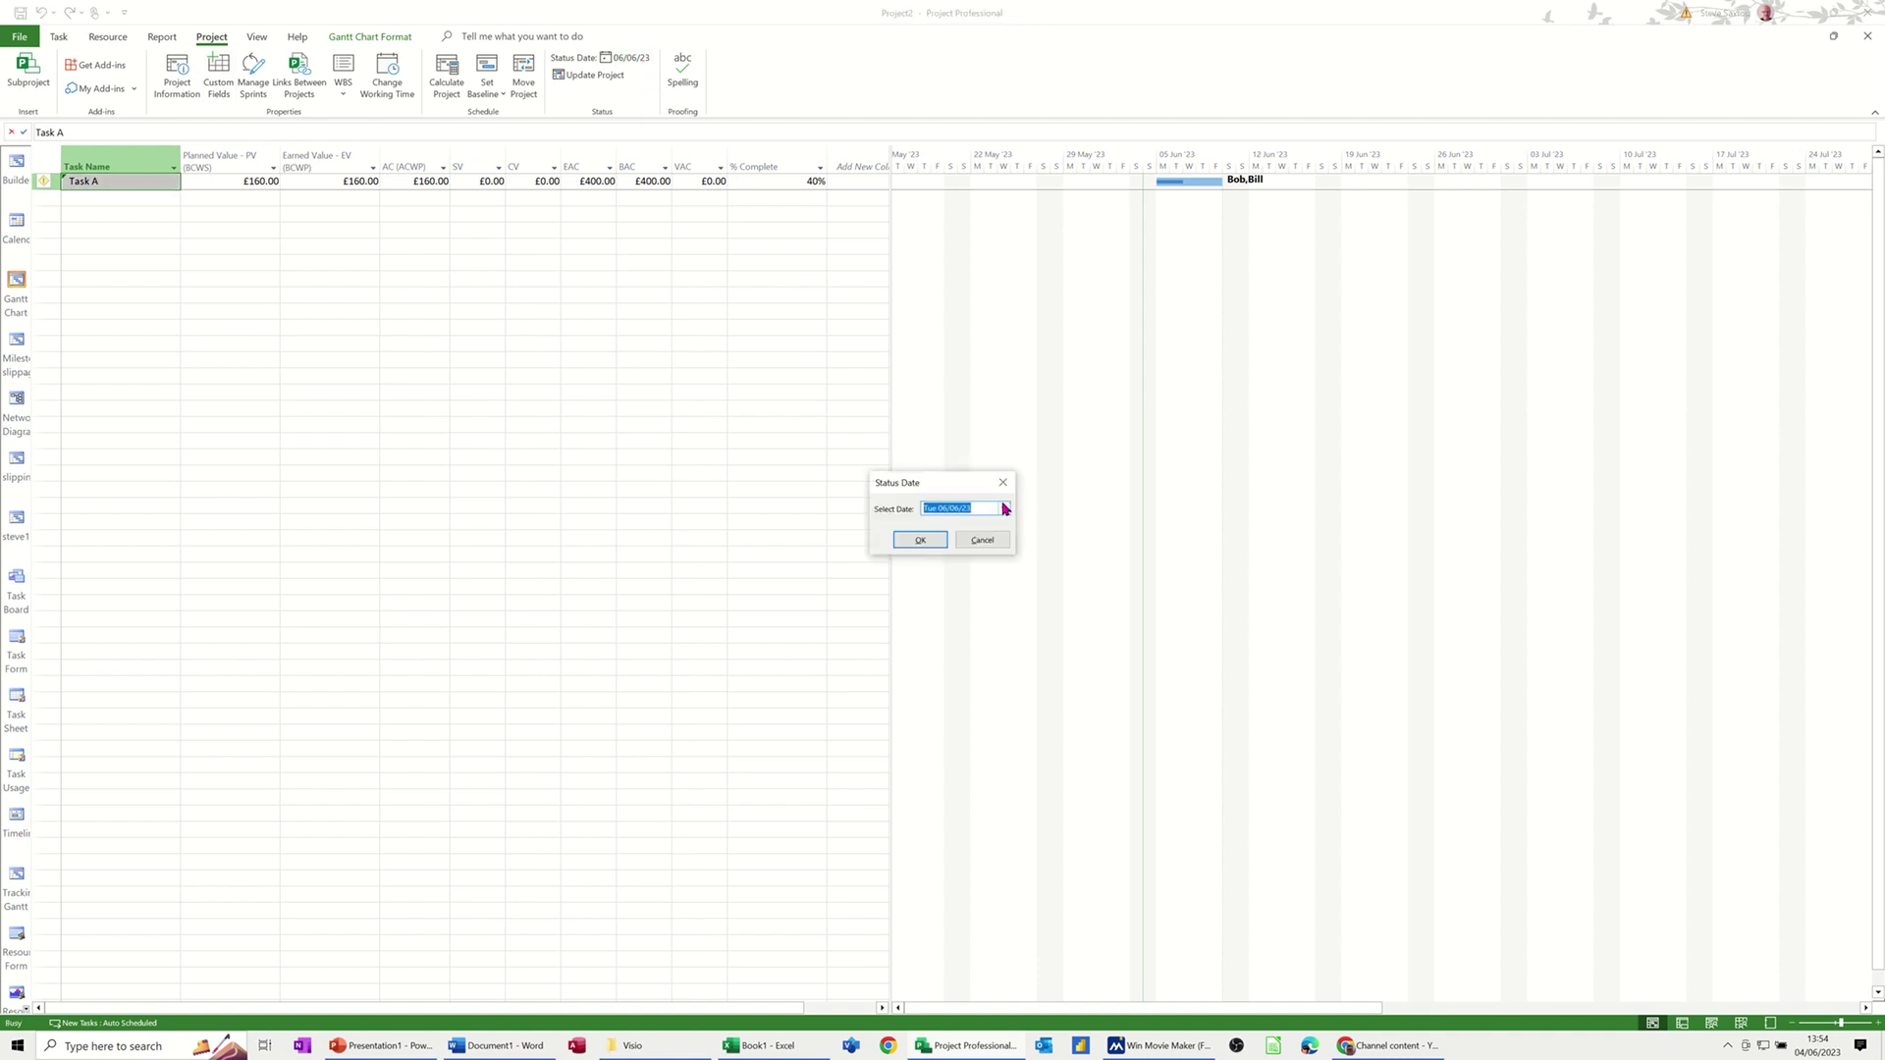
click(1004, 509)
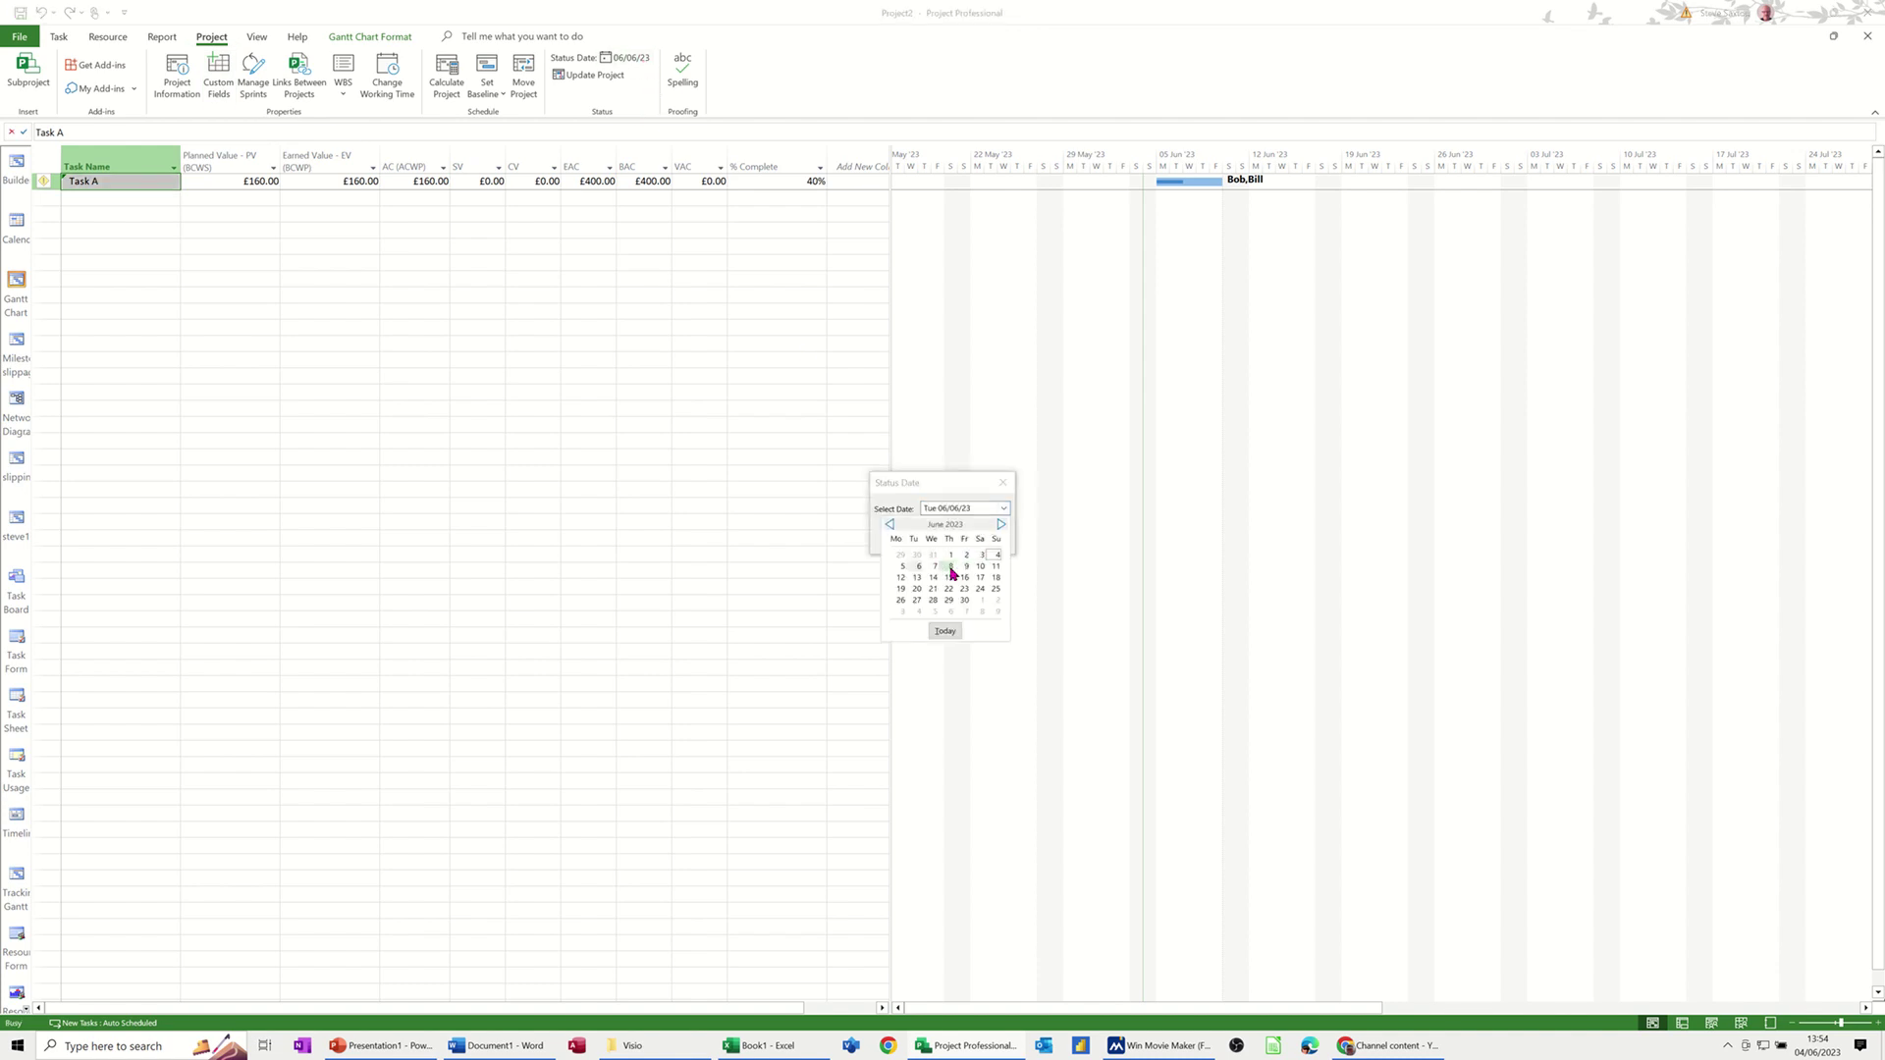
click(935, 566)
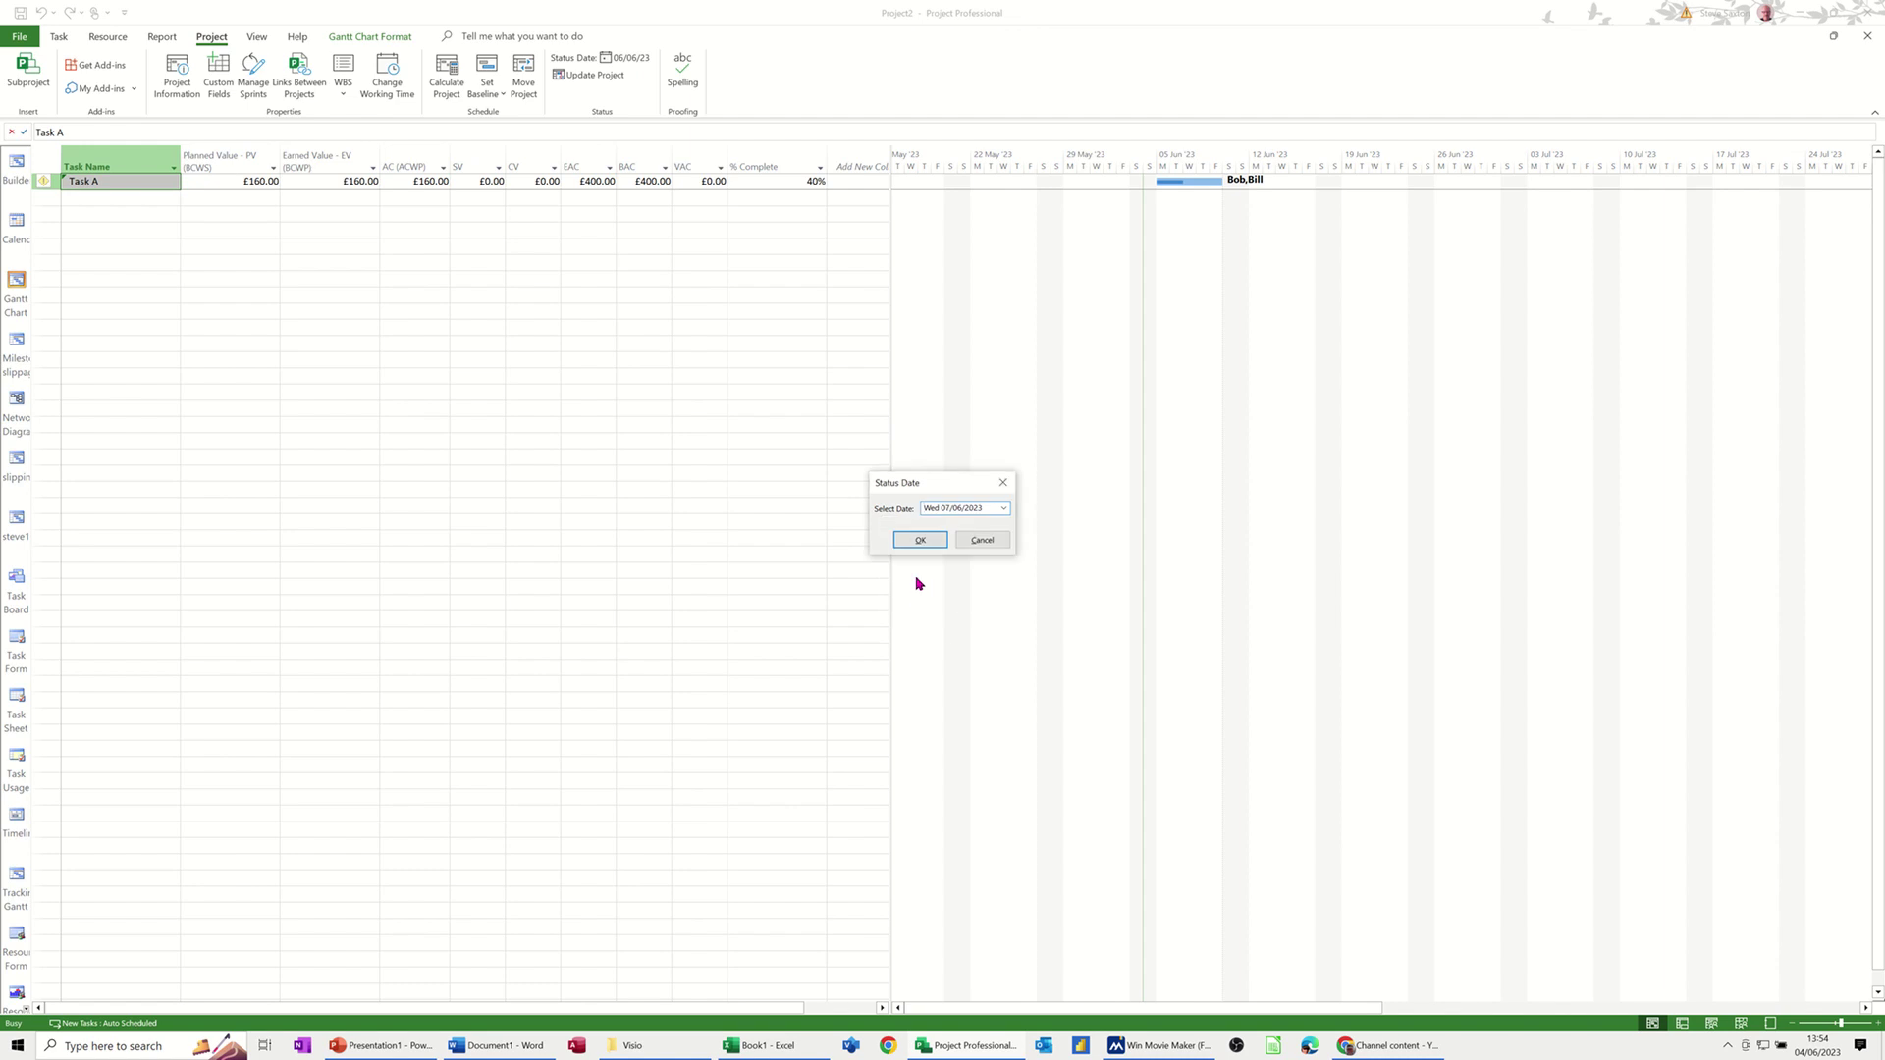
click(916, 541)
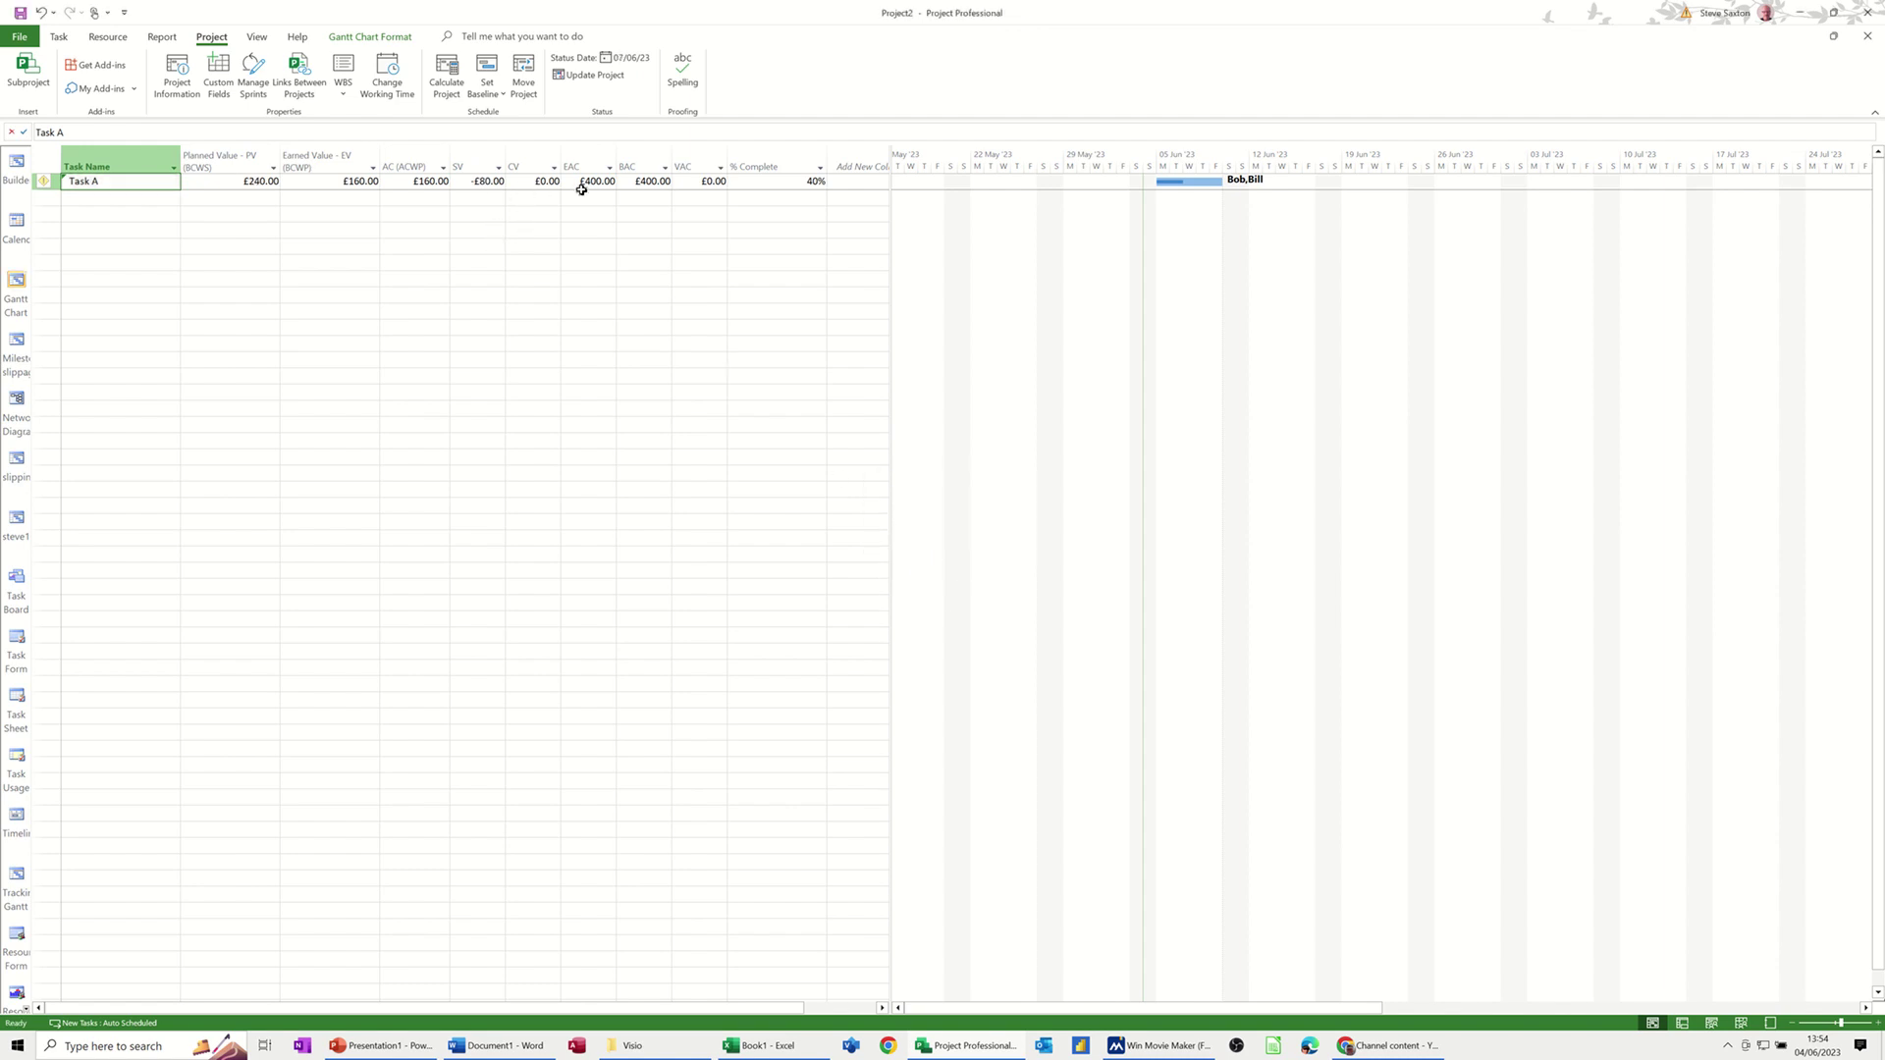
Raise Task A's % Complete to 60%, giving EV £240.00 and AC £320.00
click(798, 181)
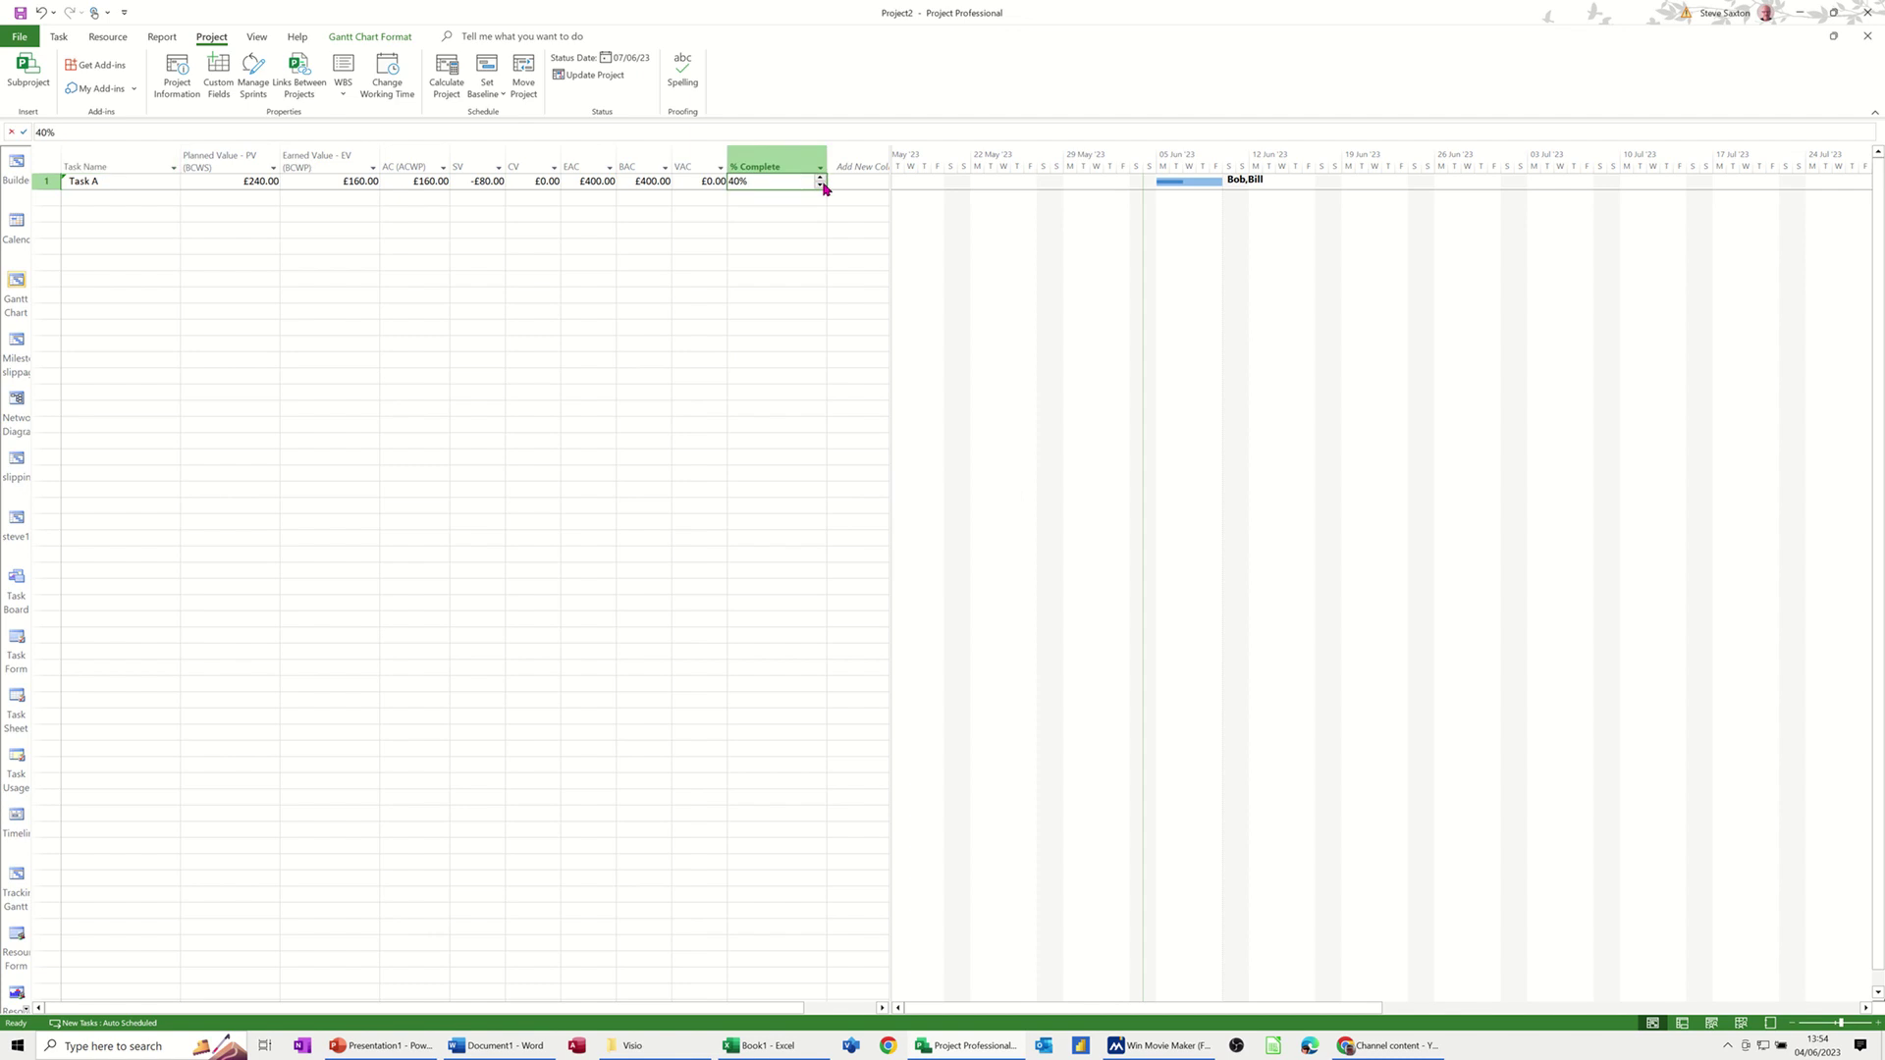
click(821, 179)
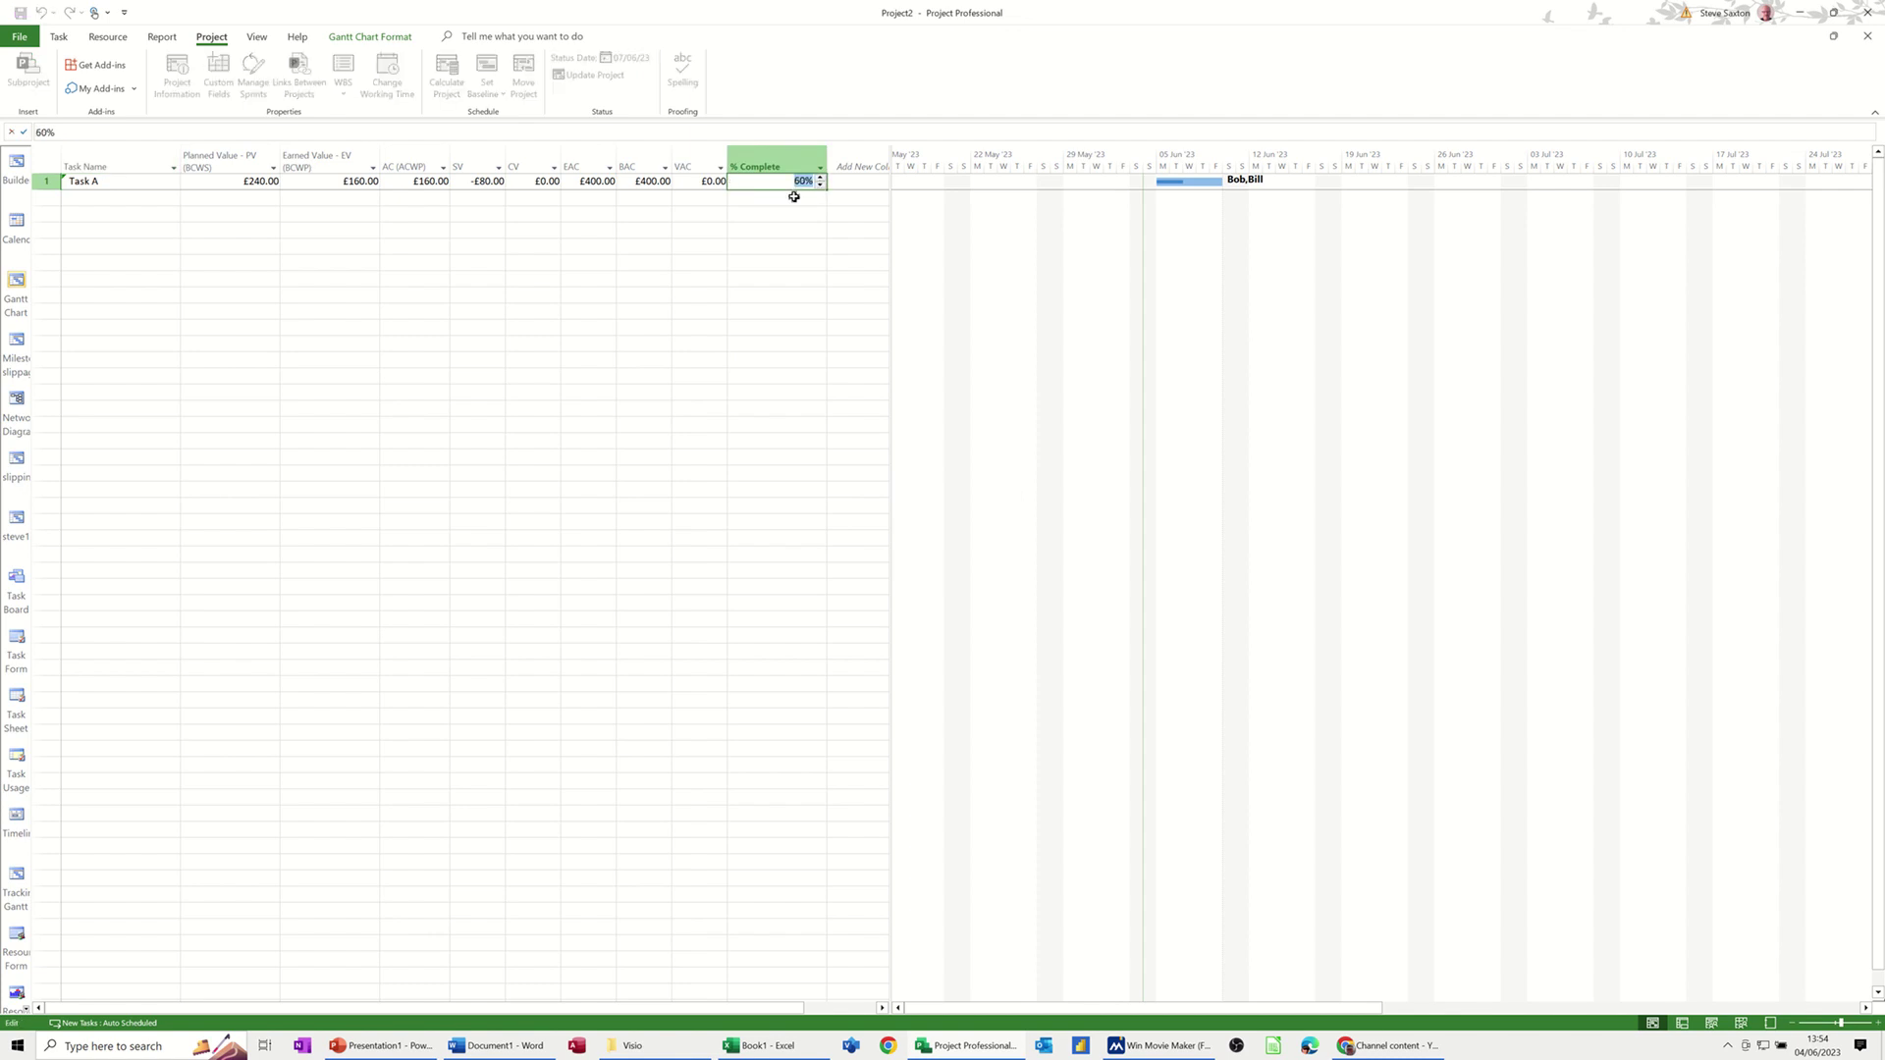
click(792, 194)
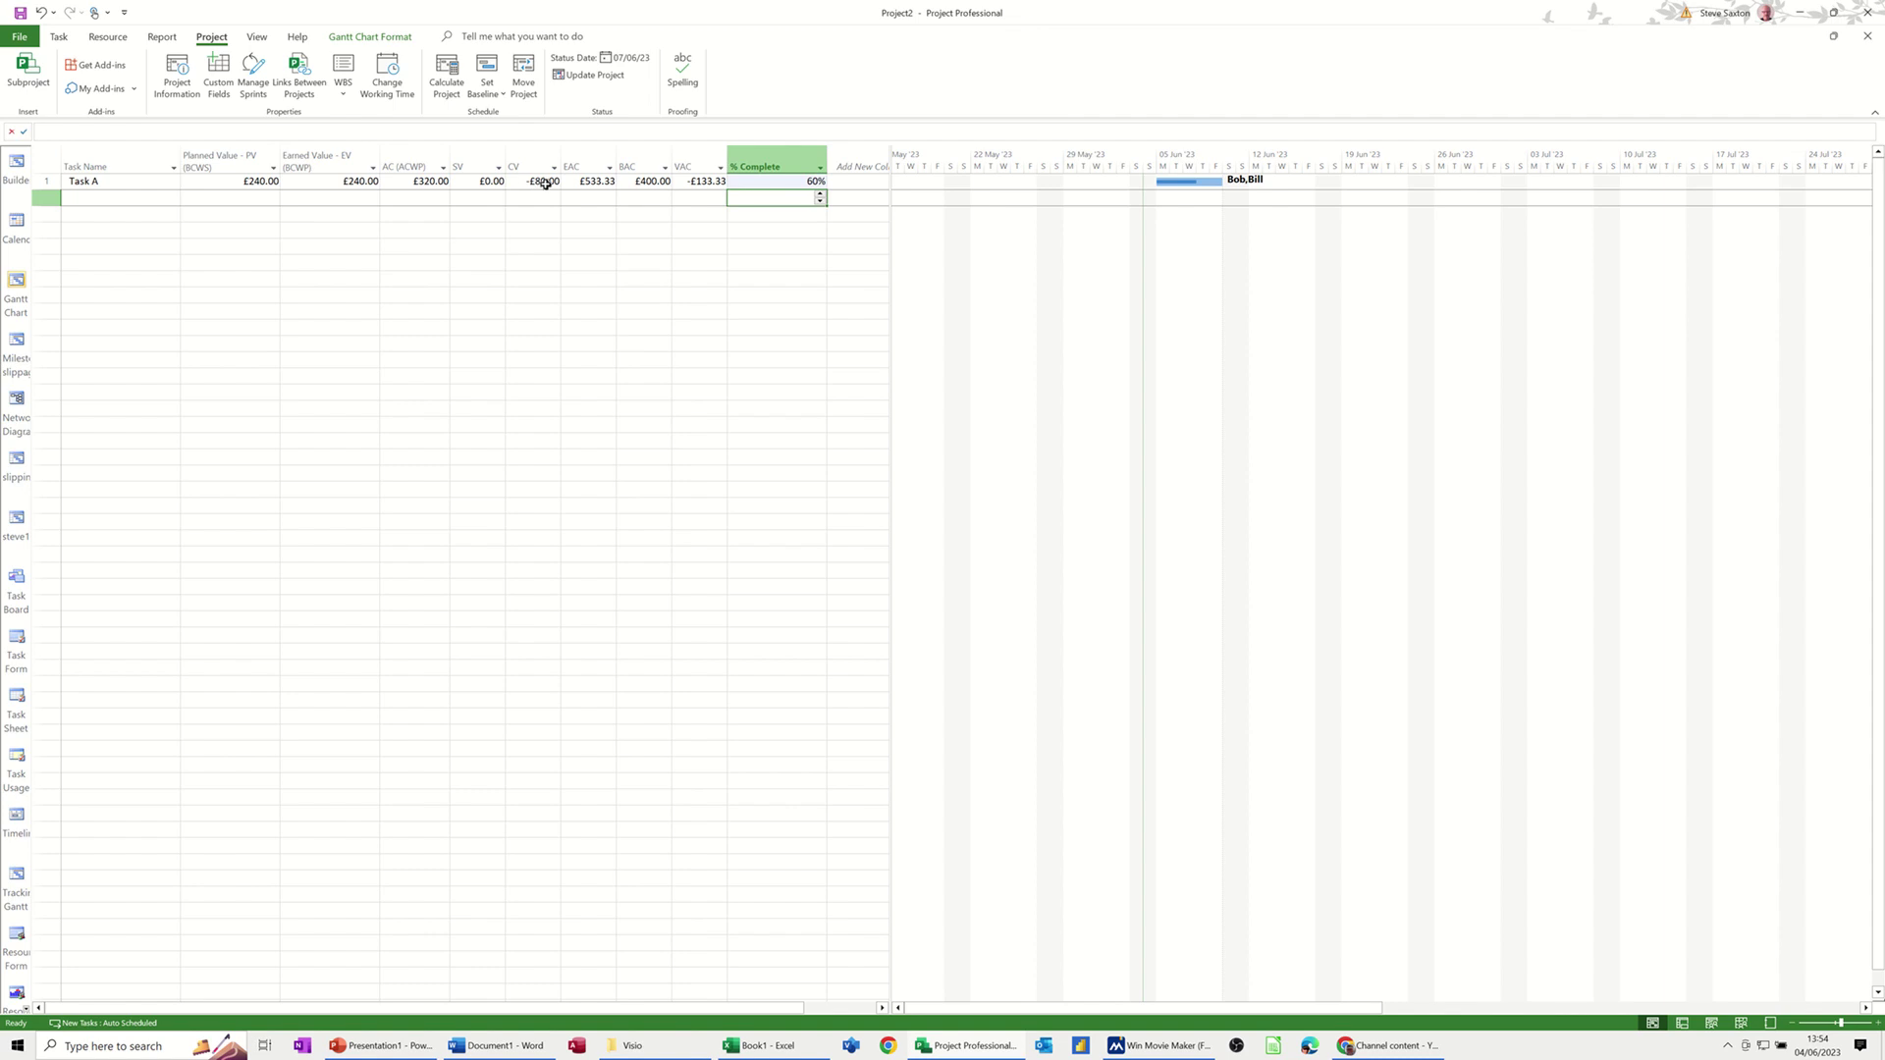